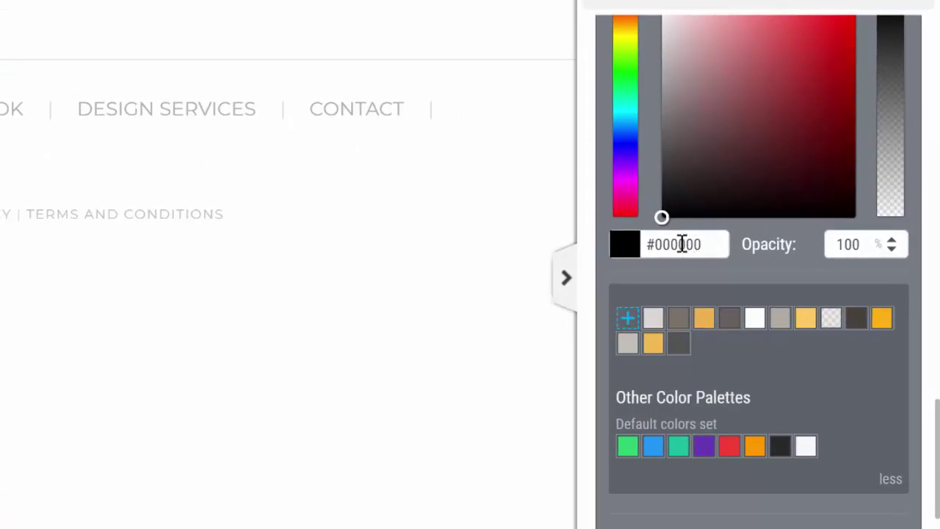
- Set the background section's colour to the saved dark swatch #454039 and lower its opacity to 50%
{"action": "triple_click", "coordinate": [682, 244]}
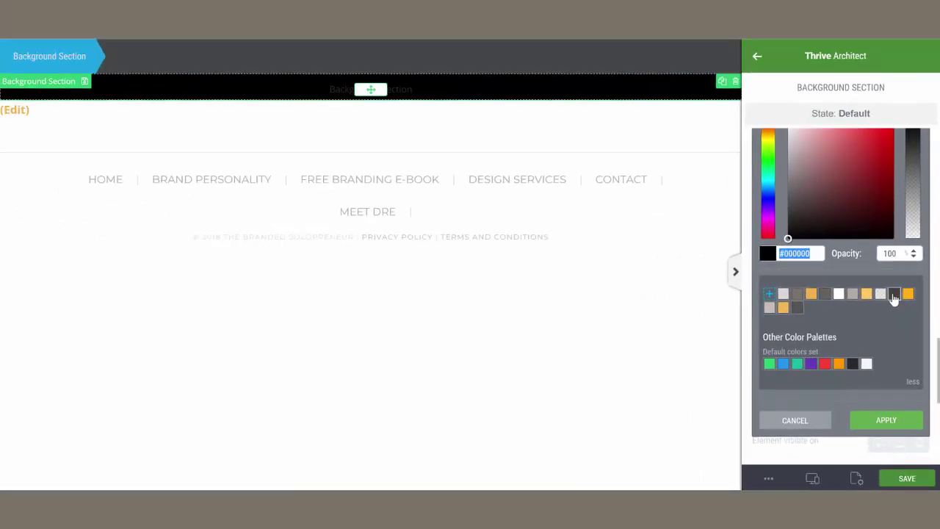
{"action": "left_click", "coordinate": [894, 294]}
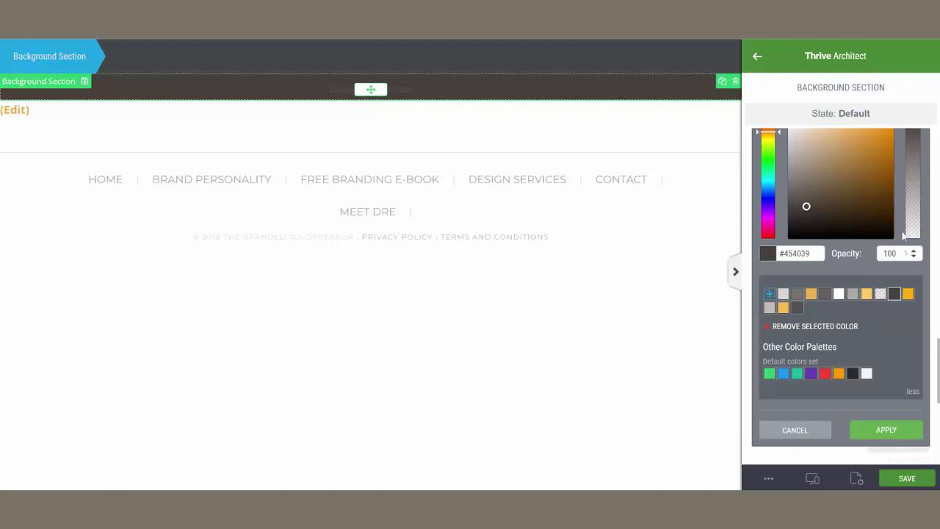
{"action": "scroll", "coordinate": [911, 215], "scroll_direction": "up", "scroll_amount": 1}
{"action": "left_click_drag", "start_coordinate": [912, 197], "coordinate": [914, 259]}
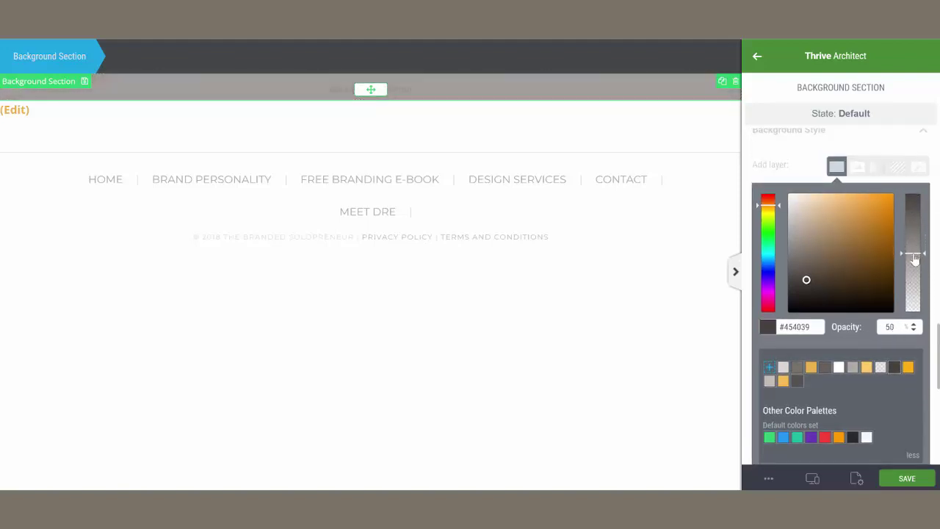
- Try the saved #454039 swatch at 80% opacity on the background section, followed by the saved #c4beb4 swatch at 31%
{"action": "left_click", "coordinate": [825, 368]}
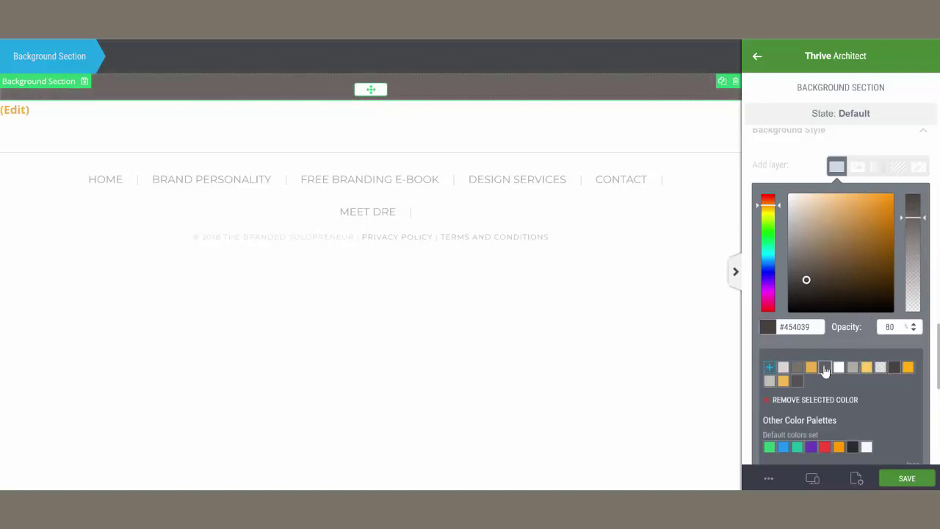
{"action": "double_click", "coordinate": [891, 327]}
{"action": "left_click", "coordinate": [880, 366]}
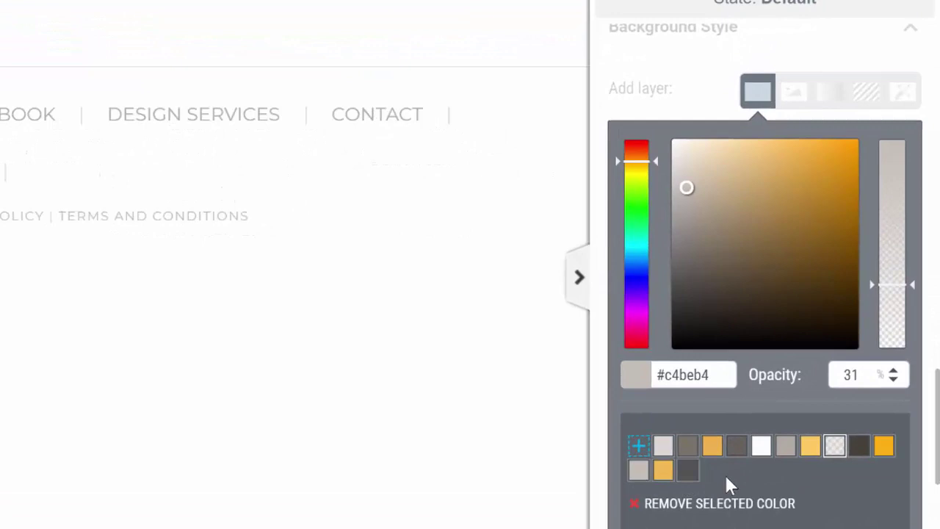
- Give the background section the saved orange #ffb015 and remove that colour from the saved palette
{"action": "left_click", "coordinate": [884, 445]}
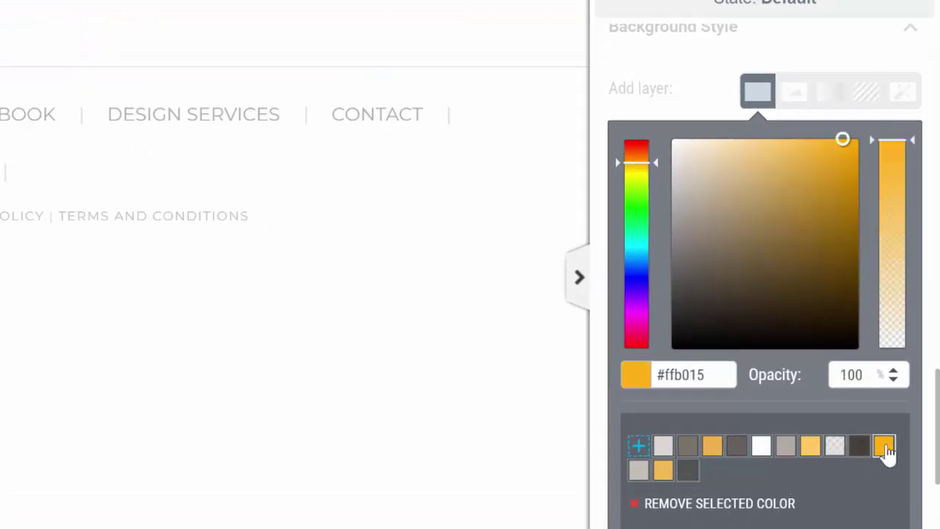
{"action": "left_click", "coordinate": [636, 507]}
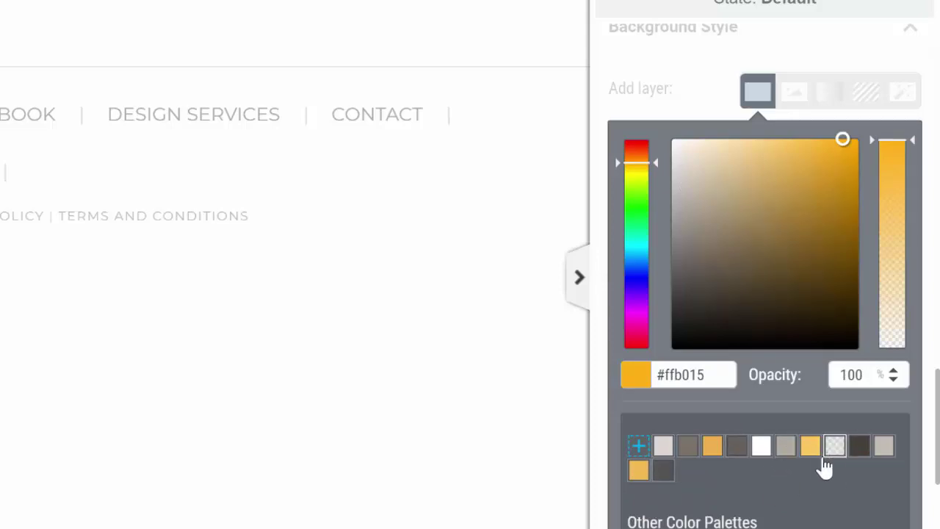
{"action": "scroll", "coordinate": [812, 466], "scroll_direction": "down", "scroll_amount": 2}
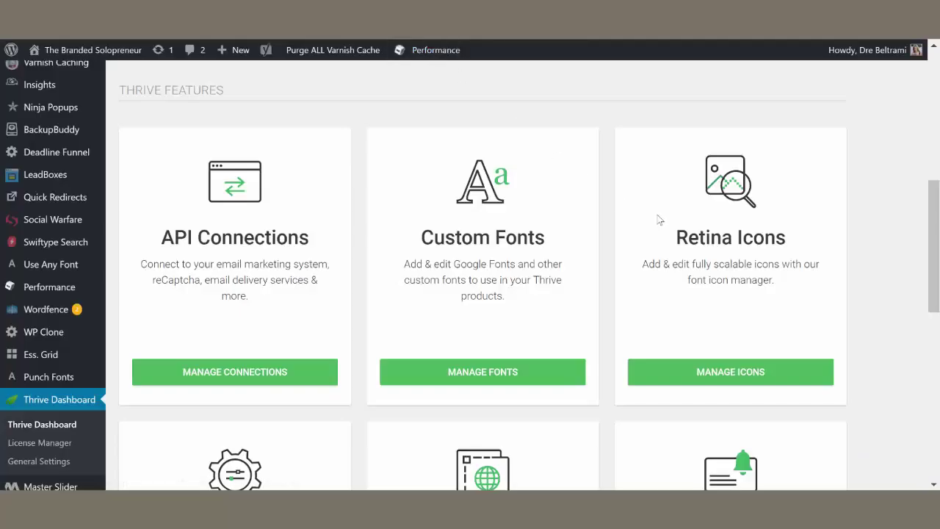
- Open the Custom Font Manager from the Thrive features and start adding a custom font
{"action": "scroll", "coordinate": [886, 254], "scroll_direction": "up", "scroll_amount": 5}
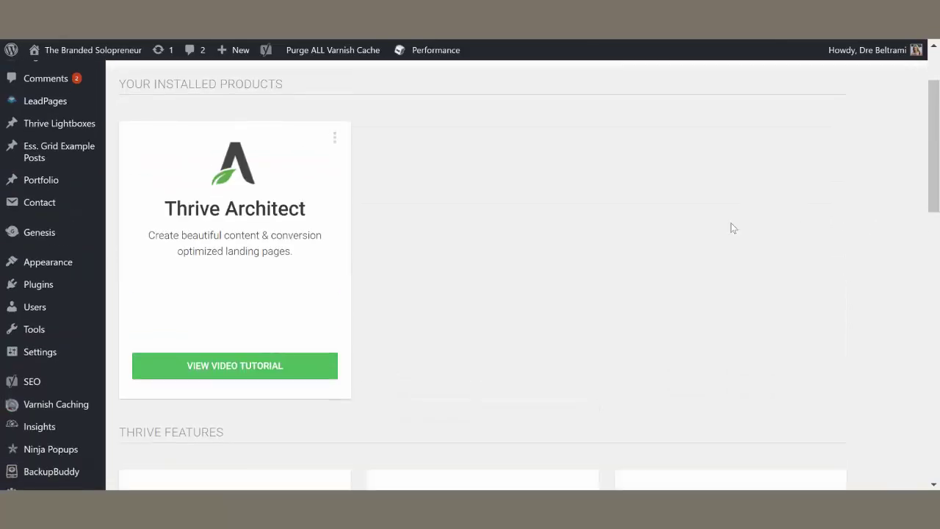
{"action": "scroll", "coordinate": [604, 247], "scroll_direction": "down", "scroll_amount": 5}
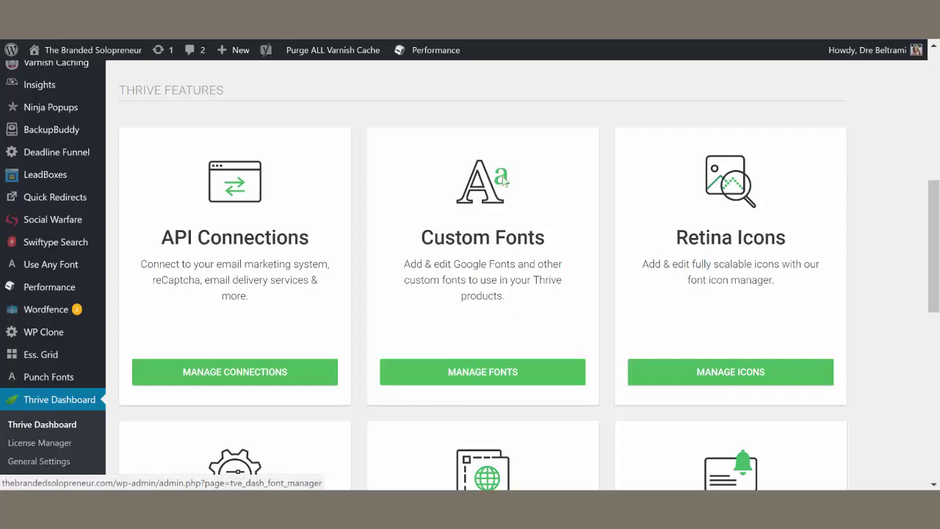
{"action": "left_click", "coordinate": [525, 373]}
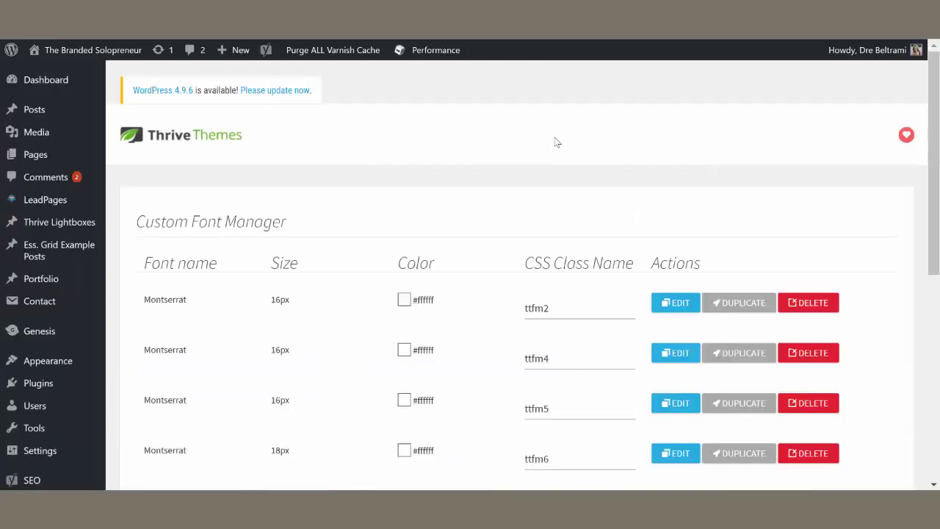
{"action": "scroll", "coordinate": [556, 142], "scroll_direction": "down", "scroll_amount": 2}
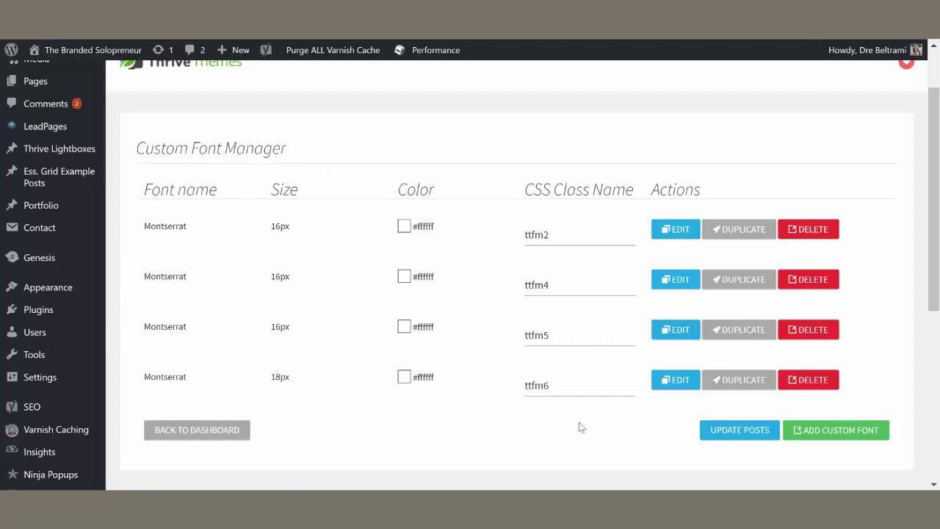
{"action": "left_click", "coordinate": [856, 433]}
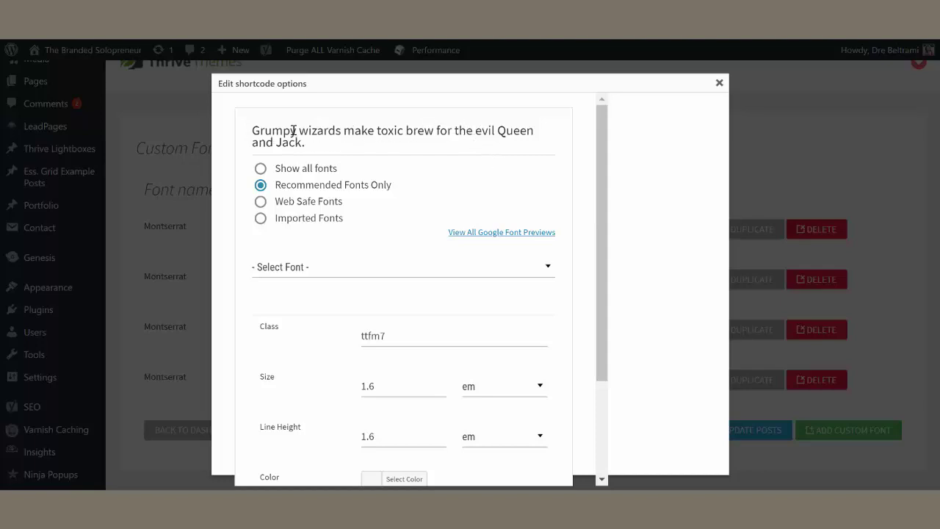
- Show all fonts for the new custom font and choose Actor
{"action": "left_click", "coordinate": [262, 169]}
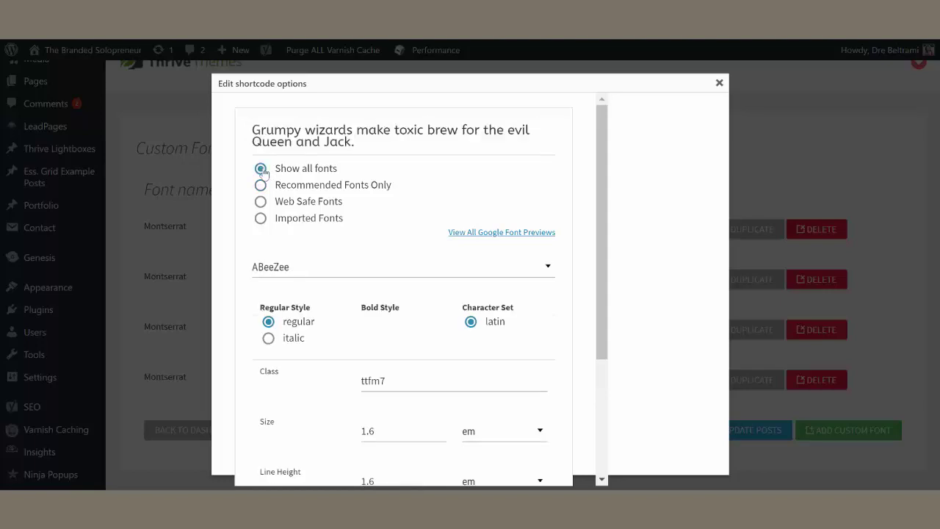
{"action": "left_click", "coordinate": [547, 268]}
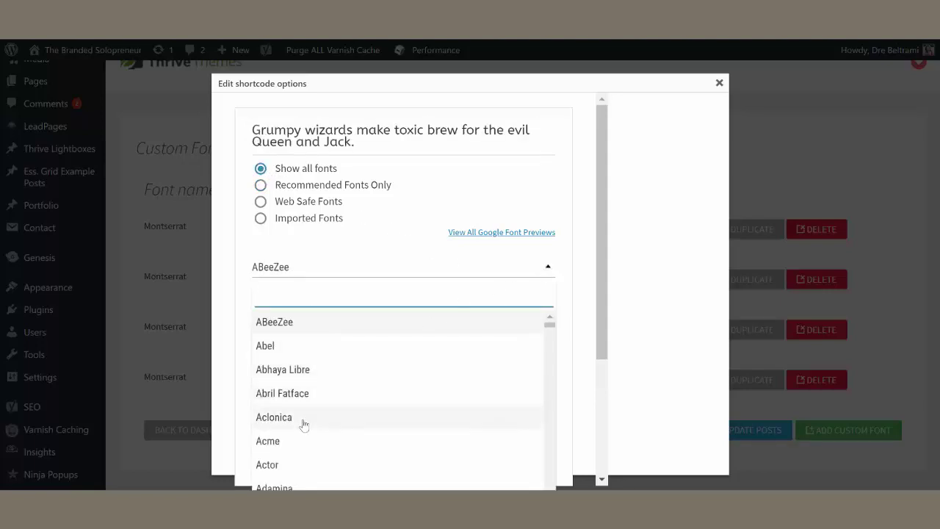
{"action": "left_click", "coordinate": [274, 466]}
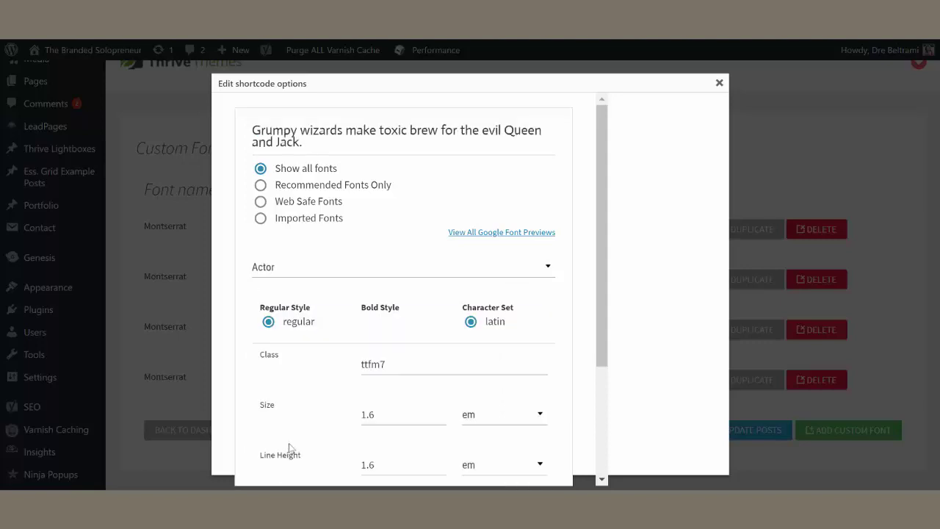
- Set the custom font's size to 15 px
{"action": "scroll", "coordinate": [326, 363], "scroll_direction": "down", "scroll_amount": 2}
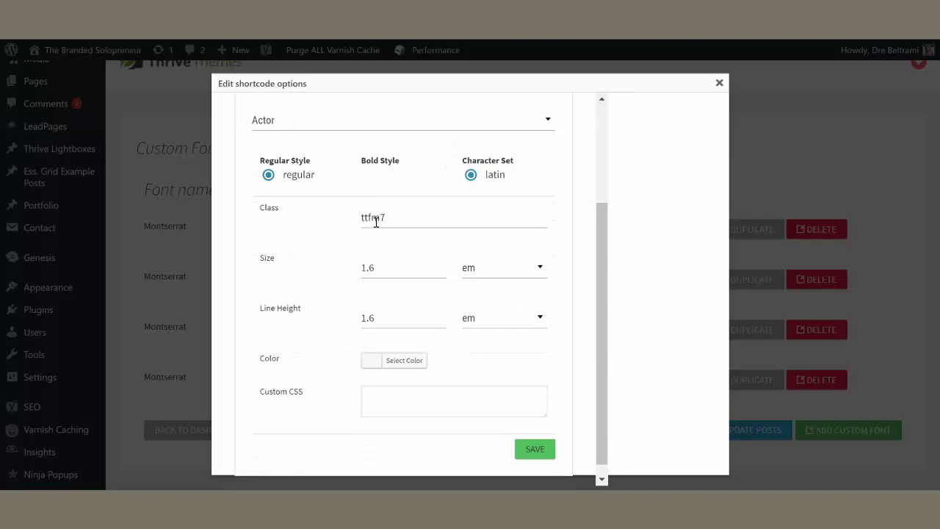
{"action": "double_click", "coordinate": [375, 217]}
{"action": "left_click", "coordinate": [375, 216]}
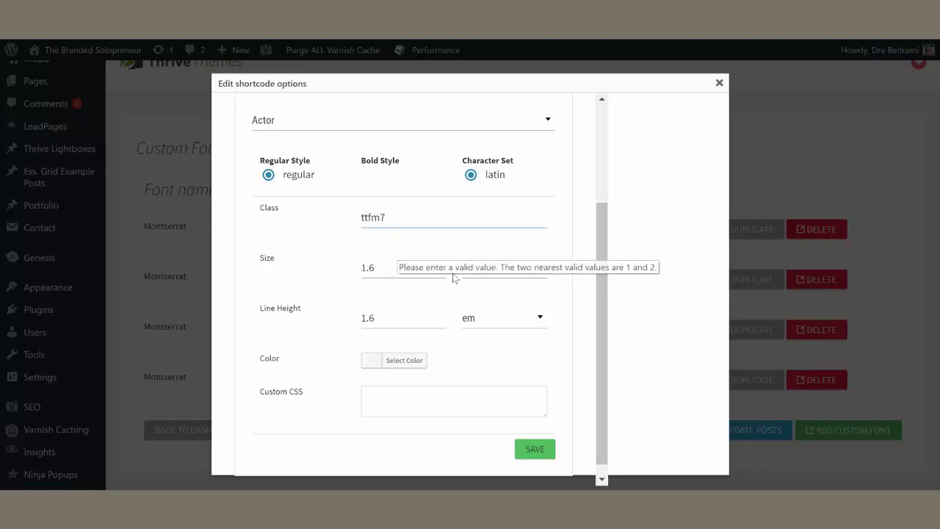
{"action": "left_click", "coordinate": [540, 271]}
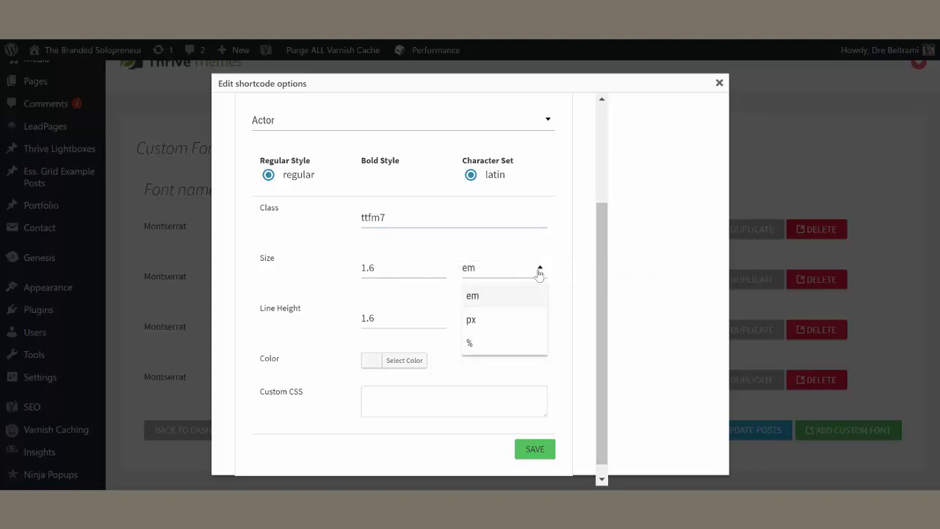
{"action": "left_click", "coordinate": [474, 322]}
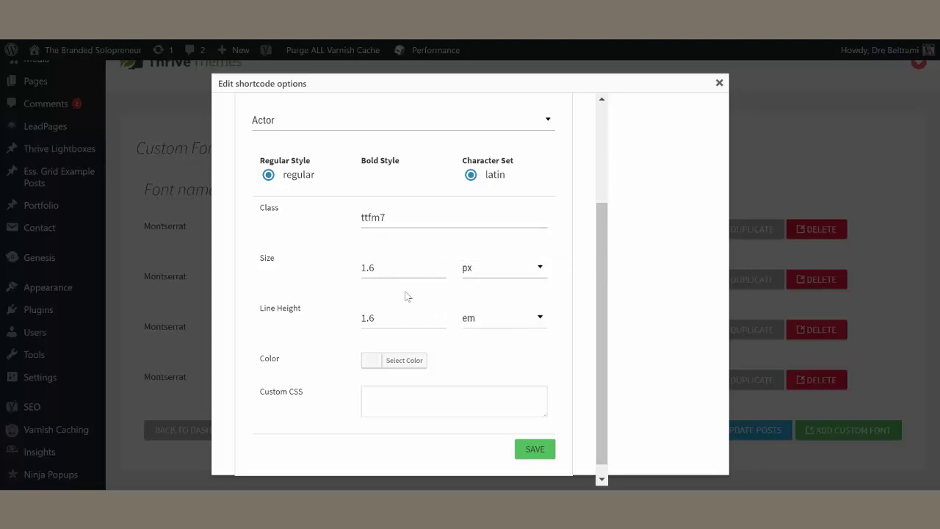
{"action": "left_click_drag", "start_coordinate": [392, 269], "coordinate": [351, 268]}
{"action": "type", "text": "15"}
- Set the custom font's line height to .9 px
{"action": "left_click", "coordinate": [540, 321]}
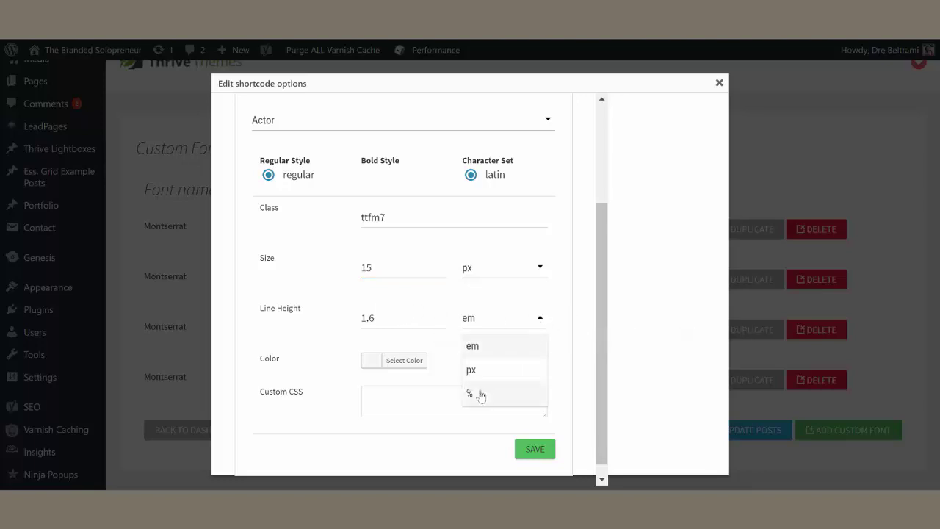
{"action": "left_click", "coordinate": [484, 371]}
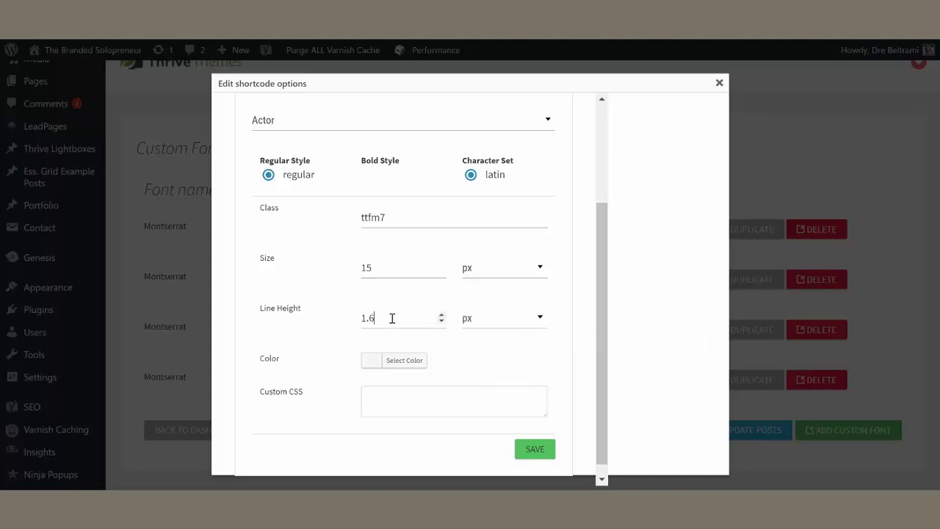
{"action": "left_click_drag", "start_coordinate": [372, 319], "coordinate": [336, 323]}
{"action": "key", "text": "BackSpace"}
- Set the custom font's colour to the preset red #dd3333
{"action": "left_click", "coordinate": [372, 361]}
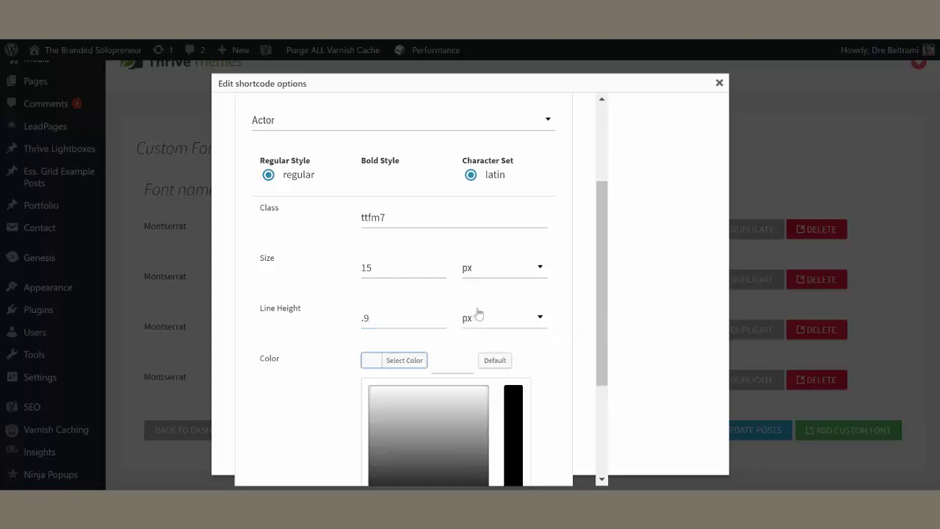
{"action": "scroll", "coordinate": [482, 310], "scroll_direction": "down", "scroll_amount": 2}
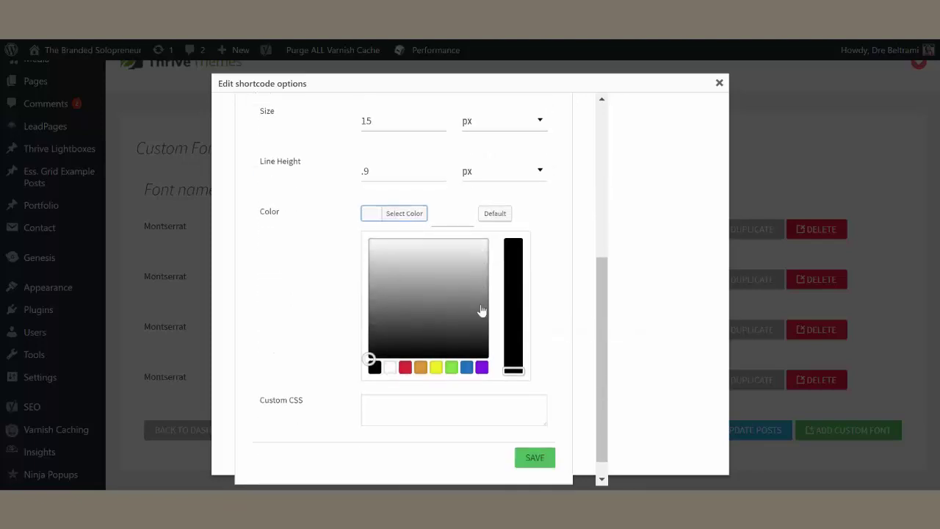
{"action": "left_click", "coordinate": [404, 367]}
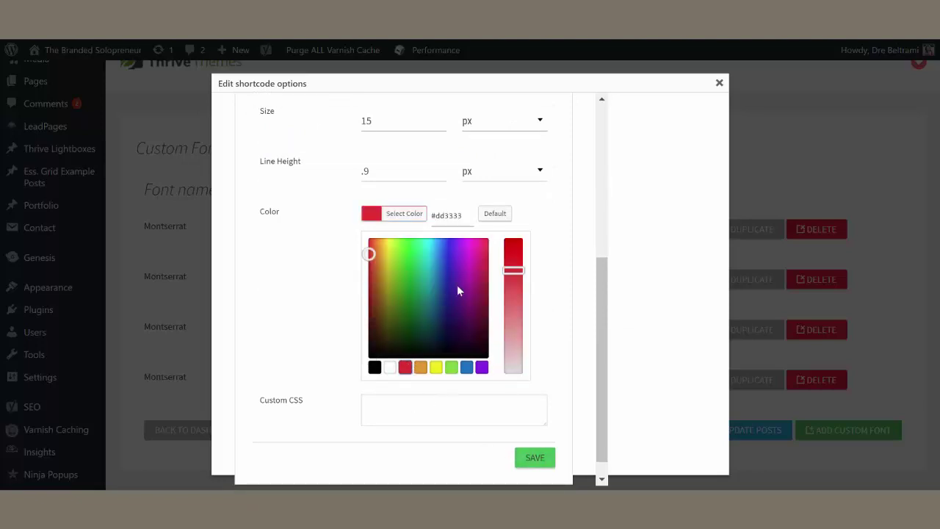
- Find Pacifico among all fonts and select it for the custom font
{"action": "scroll", "coordinate": [457, 285], "scroll_direction": "up", "scroll_amount": 4}
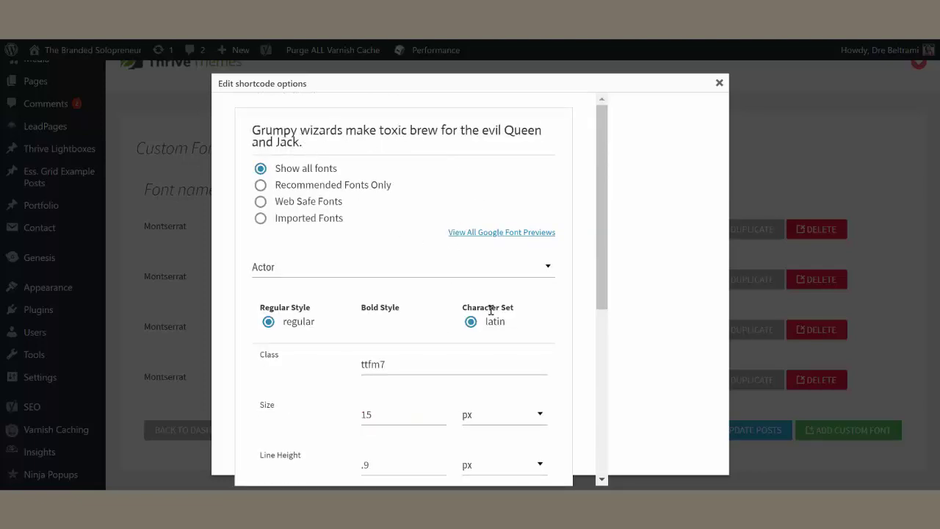
{"action": "left_click", "coordinate": [548, 269]}
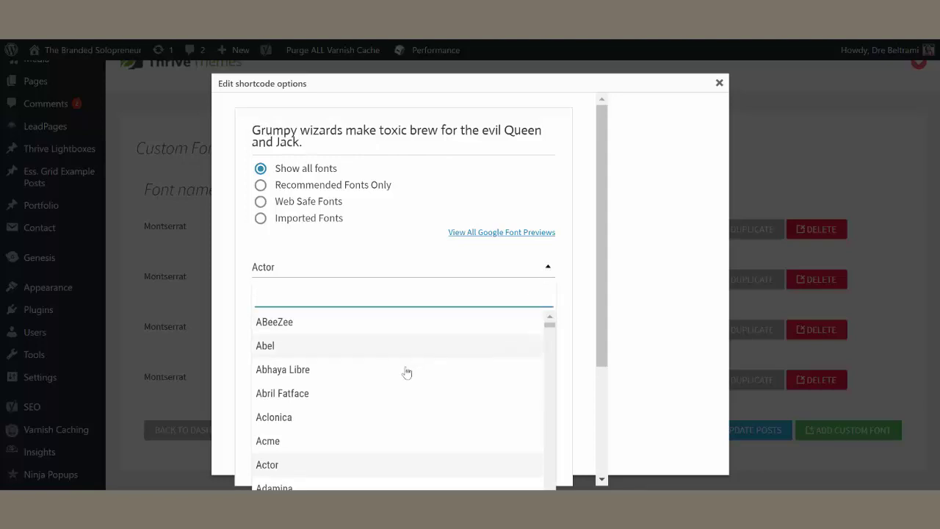
{"action": "scroll", "coordinate": [403, 374], "scroll_direction": "down", "scroll_amount": 4}
{"action": "scroll", "coordinate": [391, 384], "scroll_direction": "down", "scroll_amount": 1}
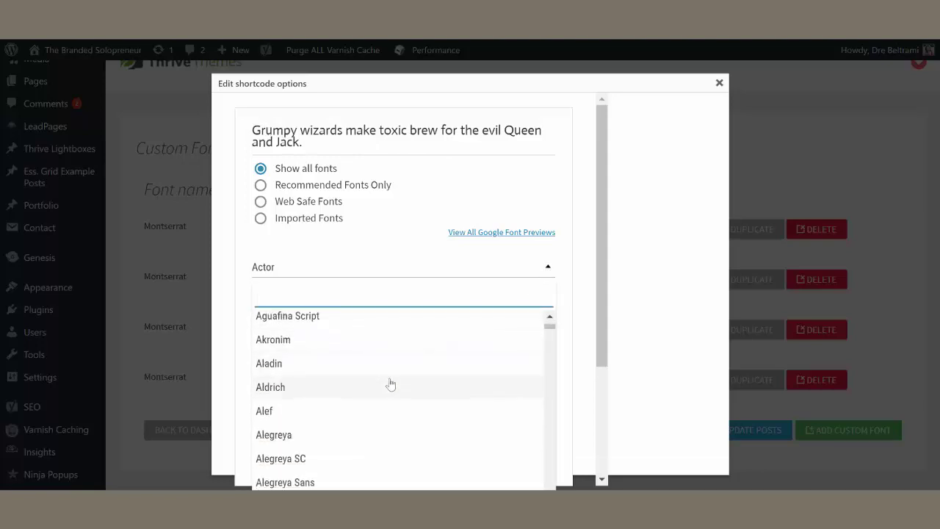
{"action": "type", "text": "paci"}
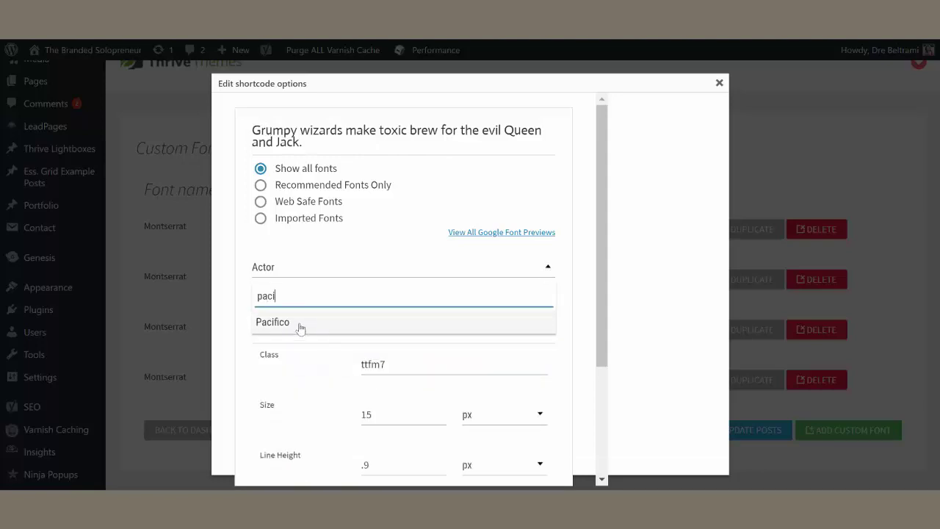
{"action": "left_click", "coordinate": [273, 323]}
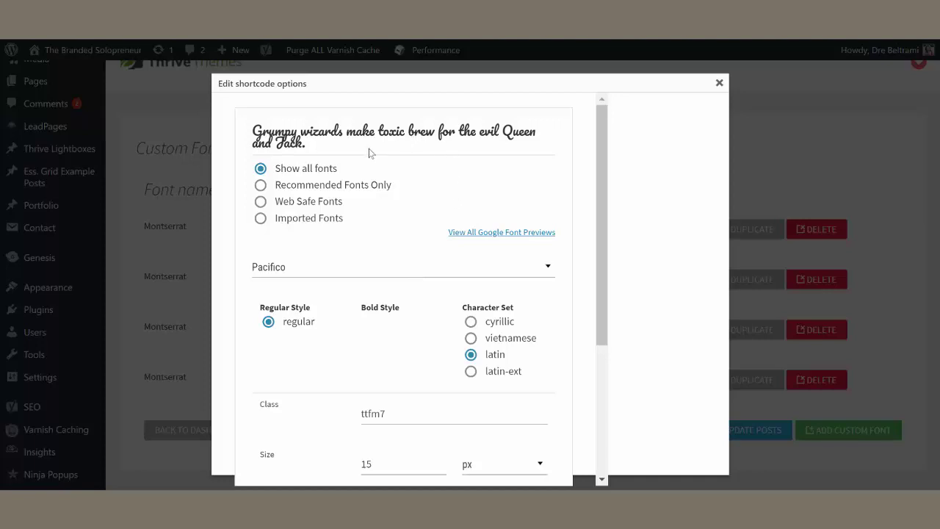
- Find Montserrat among all fonts and select it for the custom font
{"action": "scroll", "coordinate": [378, 294], "scroll_direction": "down", "scroll_amount": 3}
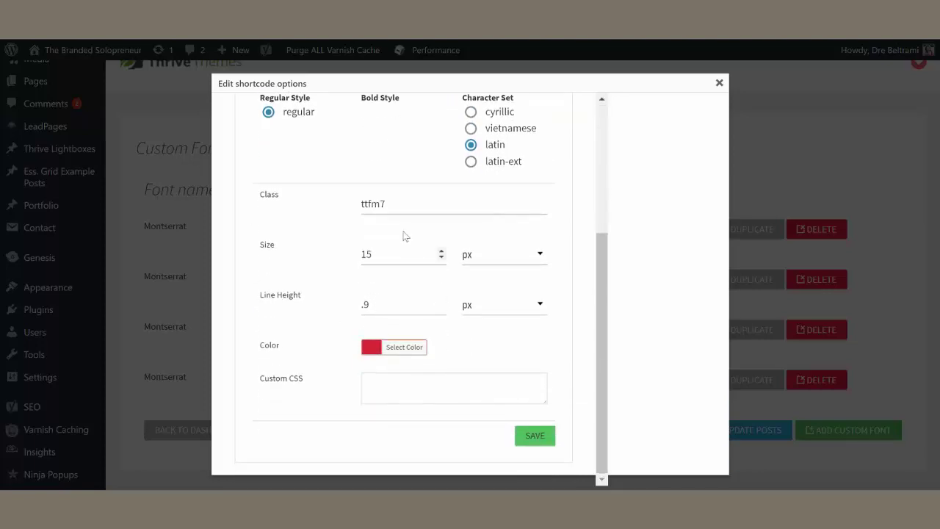
{"action": "scroll", "coordinate": [324, 263], "scroll_direction": "up", "scroll_amount": 1}
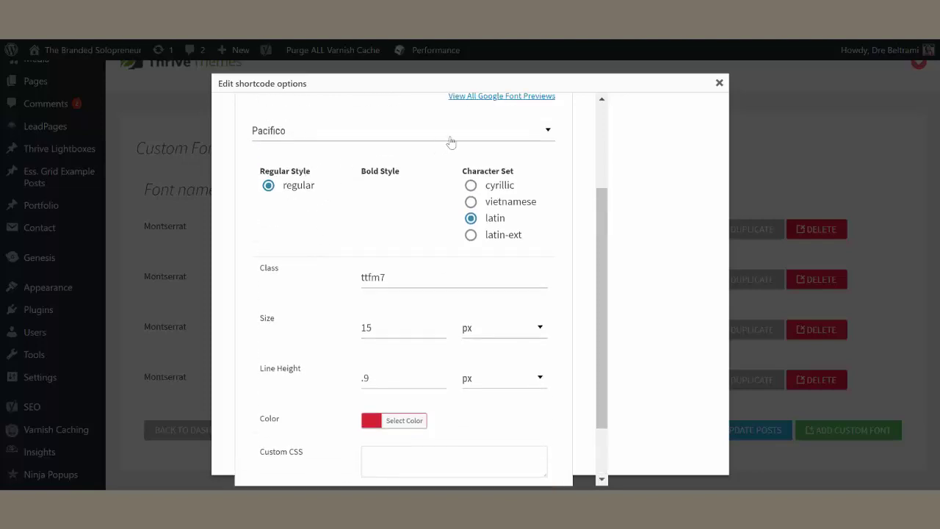
{"action": "left_click", "coordinate": [546, 132]}
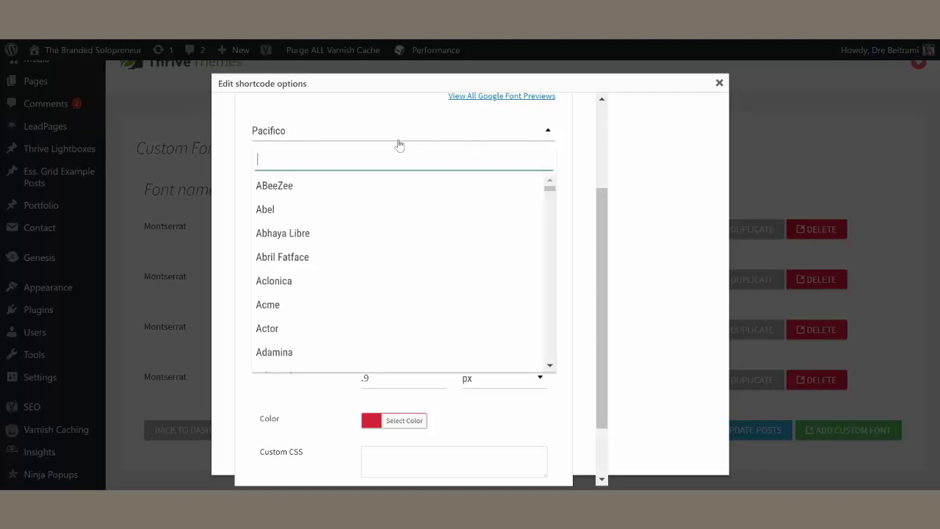
{"action": "type", "text": "monts"}
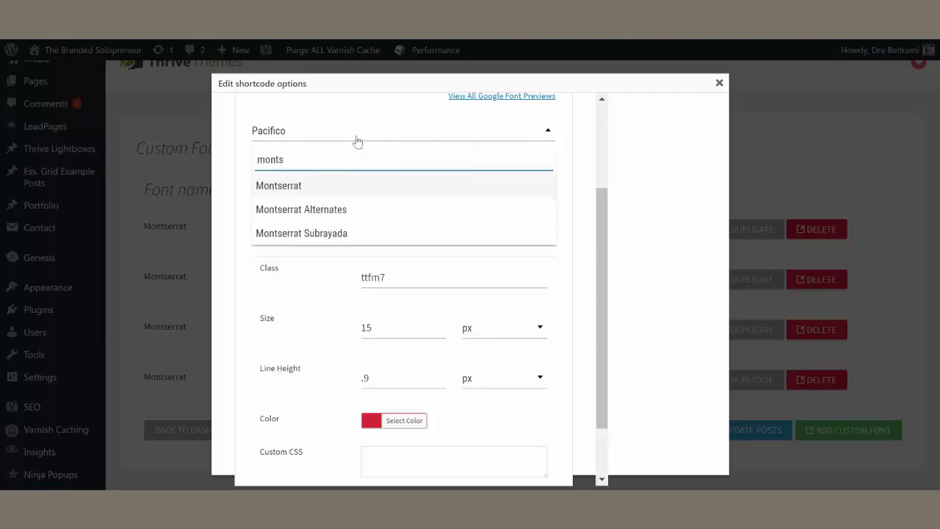
{"action": "left_click", "coordinate": [307, 191]}
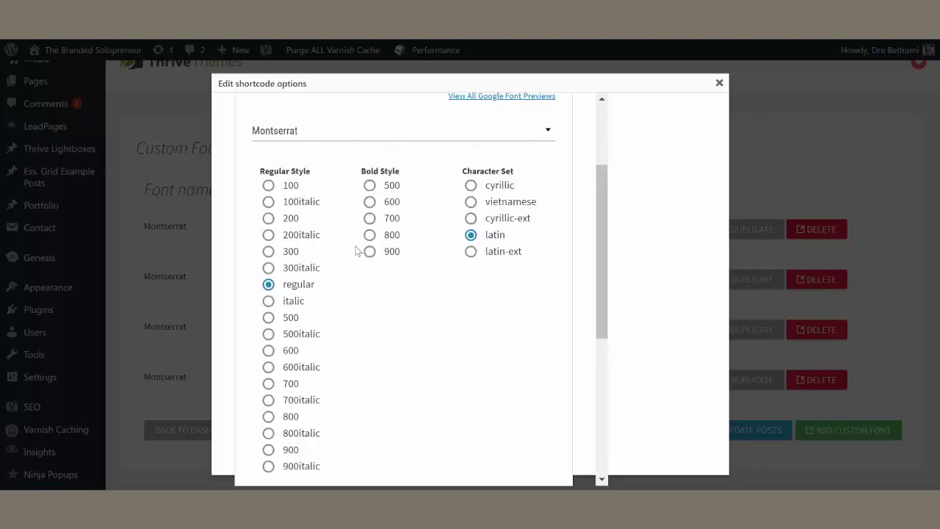
- Try the 100 regular style for the Montserrat custom font and switch back to regular
{"action": "scroll", "coordinate": [358, 250], "scroll_direction": "up", "scroll_amount": 1}
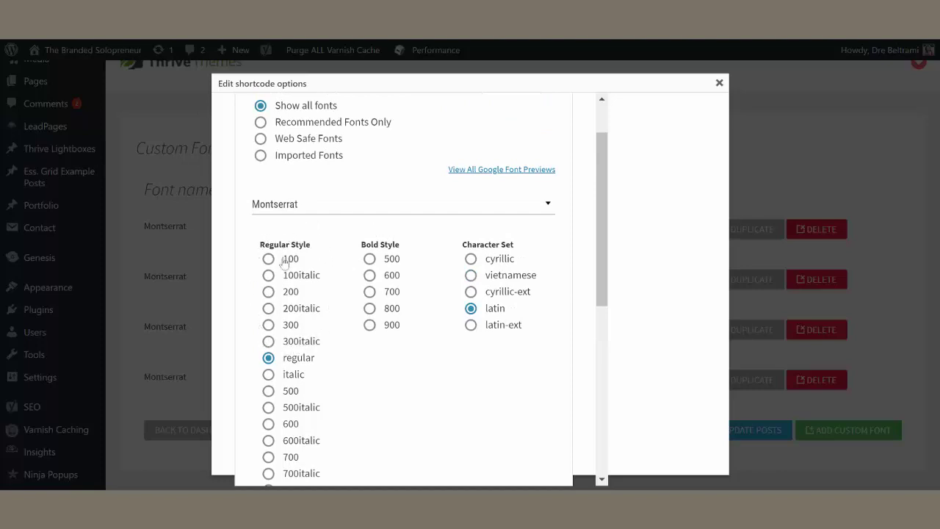
{"action": "scroll", "coordinate": [323, 265], "scroll_direction": "up", "scroll_amount": 1}
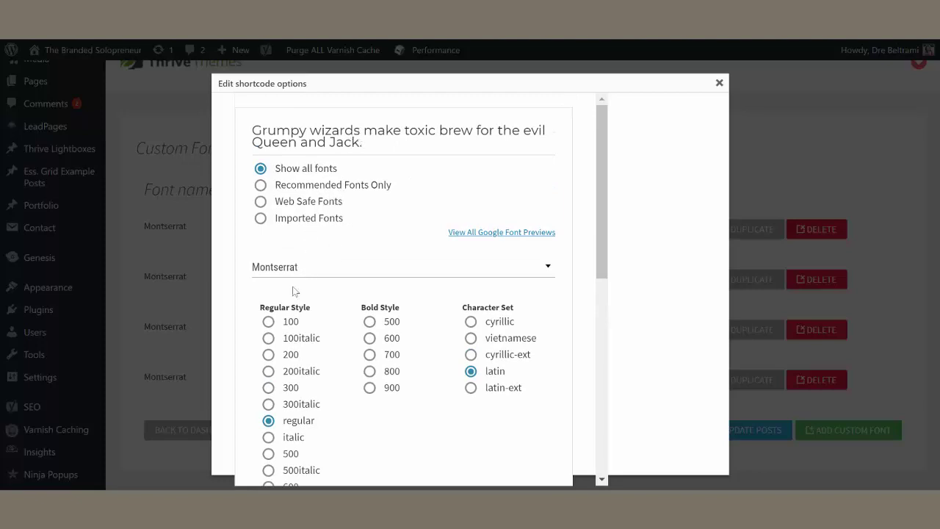
{"action": "left_click", "coordinate": [269, 321]}
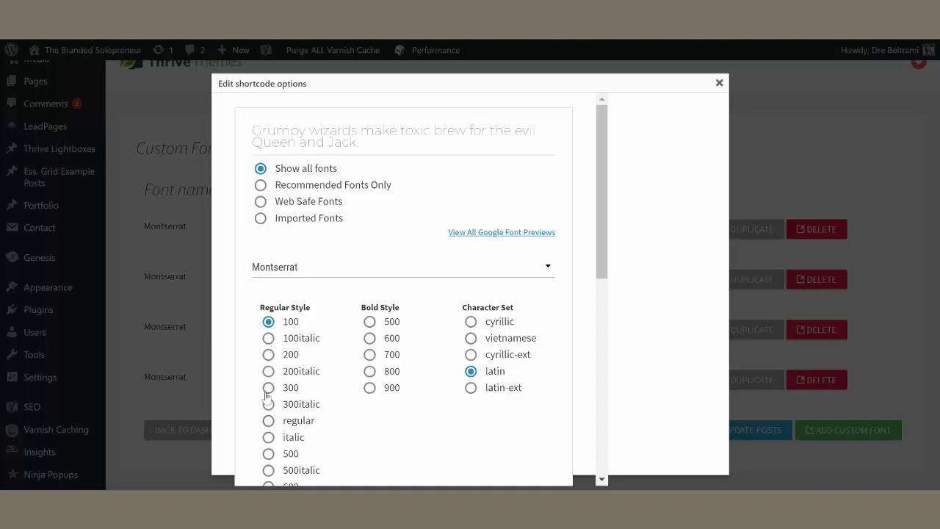
{"action": "left_click", "coordinate": [268, 421]}
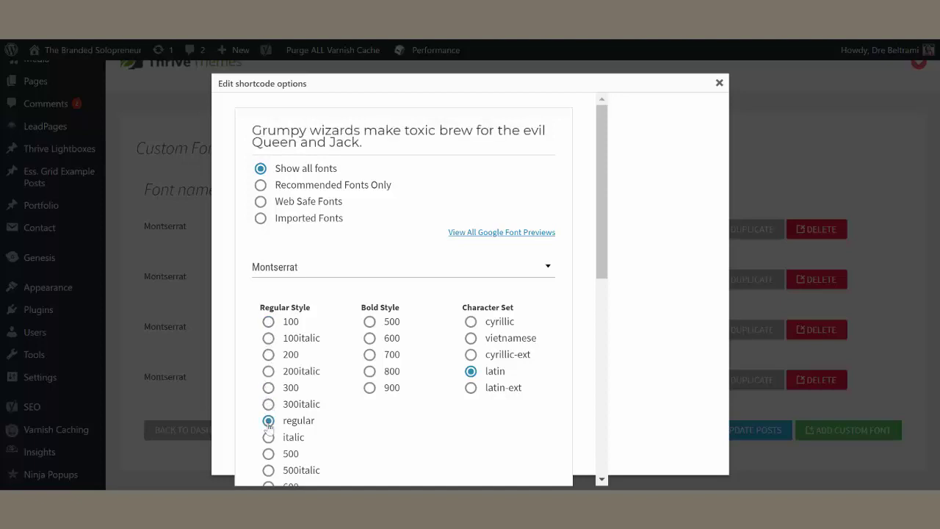
- Set the Montserrat custom font's regular style to 800 and save the custom font
{"action": "scroll", "coordinate": [269, 425], "scroll_direction": "down", "scroll_amount": 2}
{"action": "left_click", "coordinate": [268, 340]}
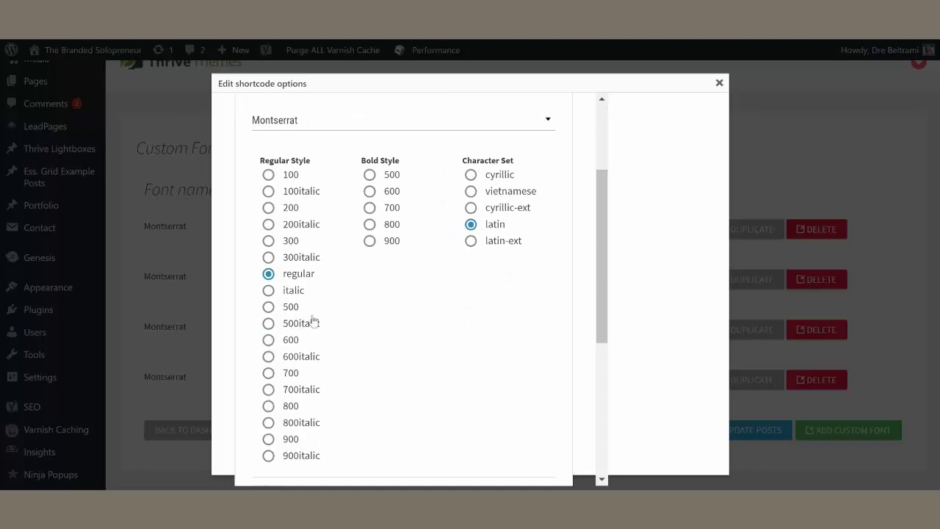
{"action": "scroll", "coordinate": [350, 301], "scroll_direction": "up", "scroll_amount": 2}
{"action": "scroll", "coordinate": [309, 321], "scroll_direction": "down", "scroll_amount": 2}
{"action": "key", "text": "Down"}
{"action": "key", "text": "Down"}
{"action": "key", "text": "Down"}
{"action": "key", "text": "Down"}
{"action": "scroll", "coordinate": [410, 265], "scroll_direction": "up", "scroll_amount": 2}
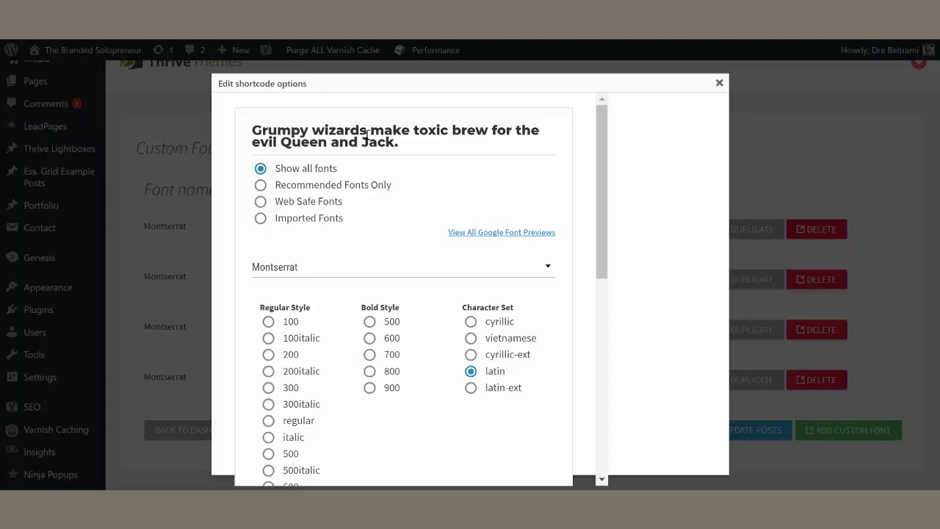
{"action": "scroll", "coordinate": [324, 236], "scroll_direction": "down", "scroll_amount": 6}
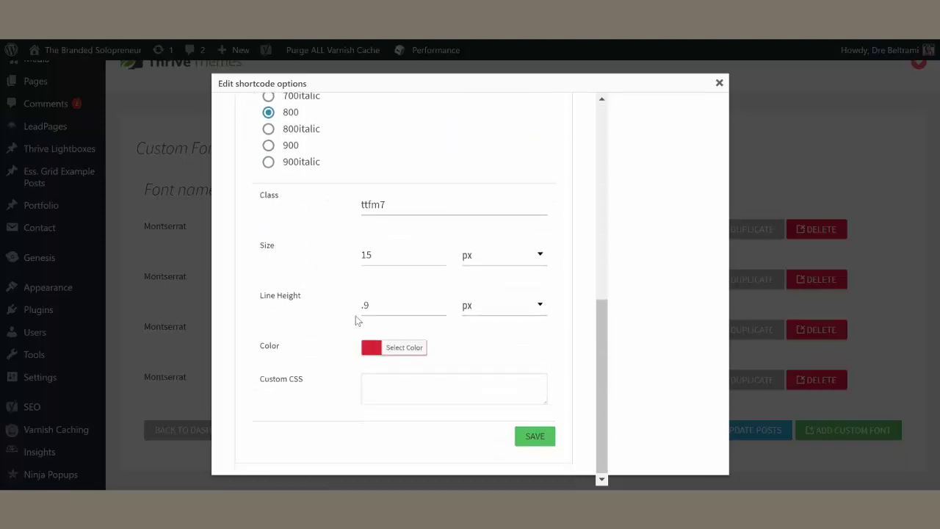
{"action": "left_click", "coordinate": [534, 441]}
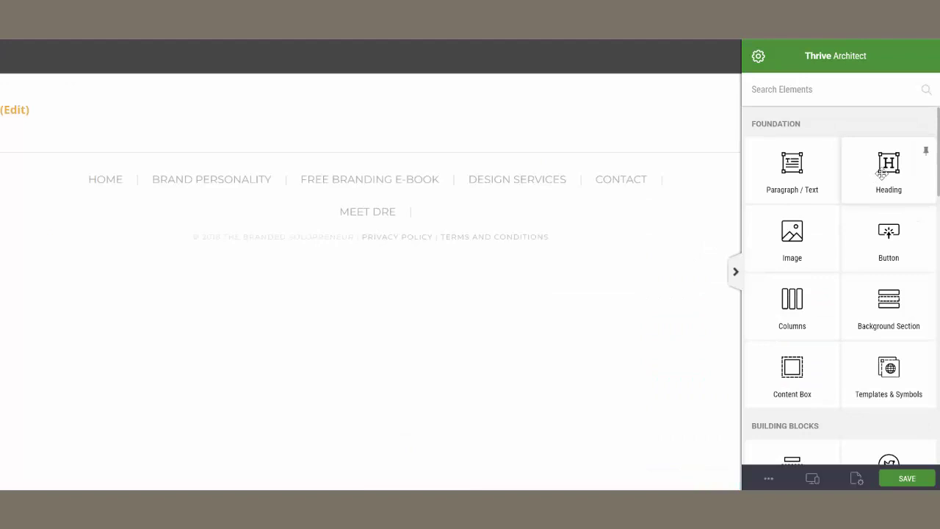
- In the Thrive Architect page editor, add a heading and apply the last Montserrat entry from the Custom Fonts source
{"action": "left_click", "coordinate": [882, 173]}
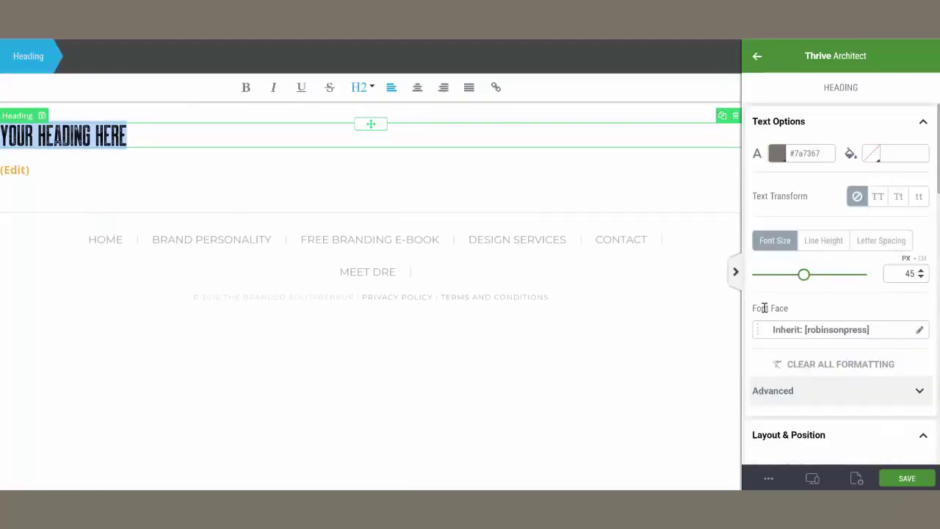
{"action": "left_click", "coordinate": [867, 335]}
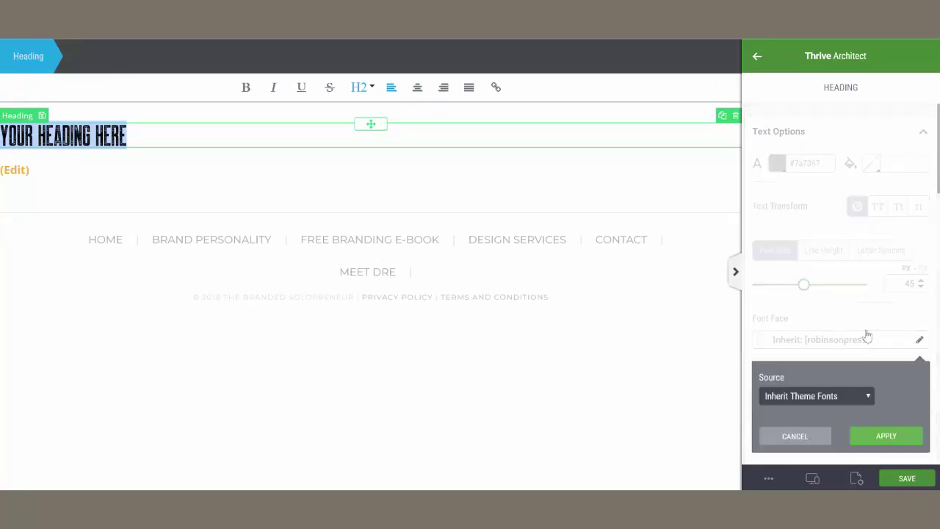
{"action": "left_click", "coordinate": [867, 396]}
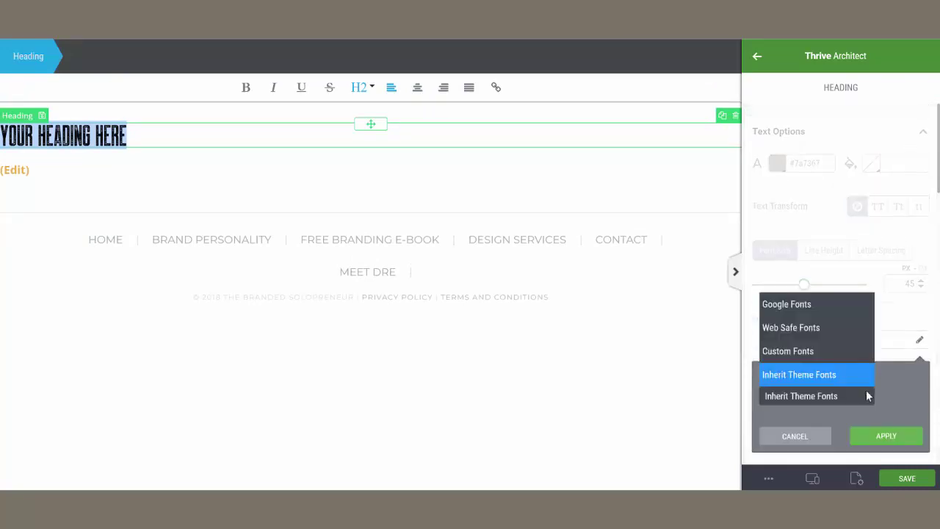
{"action": "scroll", "coordinate": [855, 309], "scroll_direction": "down", "scroll_amount": 2}
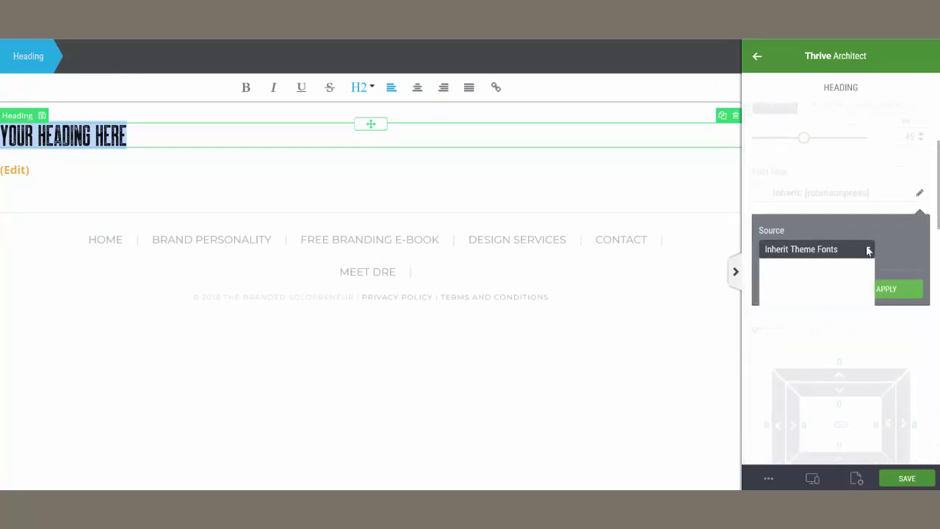
{"action": "left_click", "coordinate": [867, 249]}
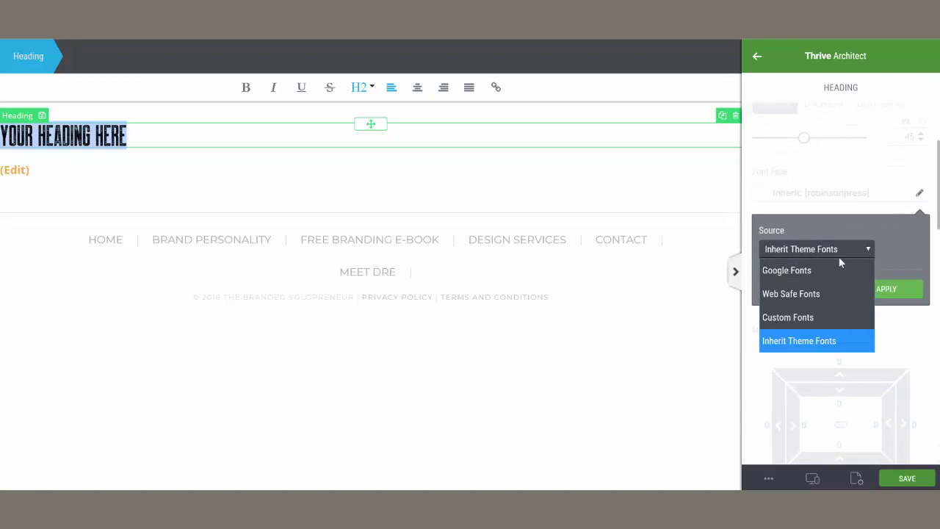
{"action": "left_click", "coordinate": [804, 316]}
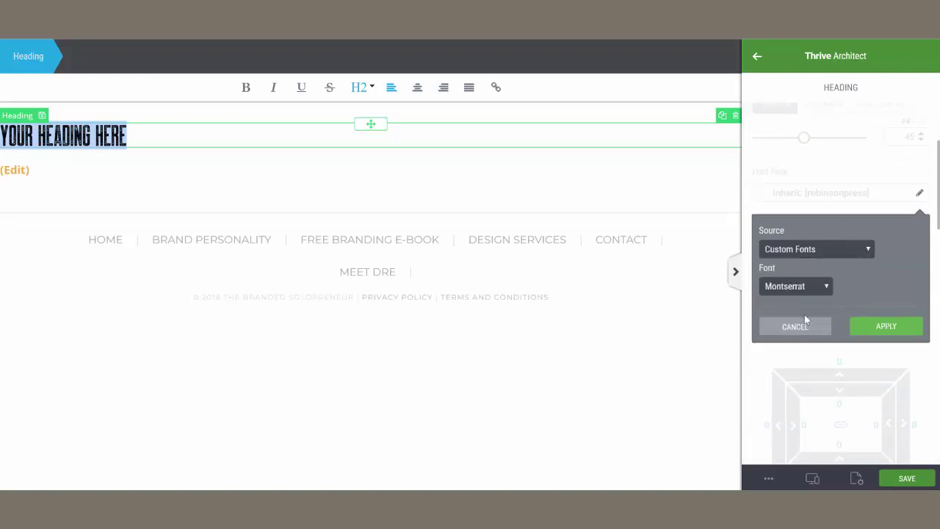
{"action": "left_click", "coordinate": [826, 288]}
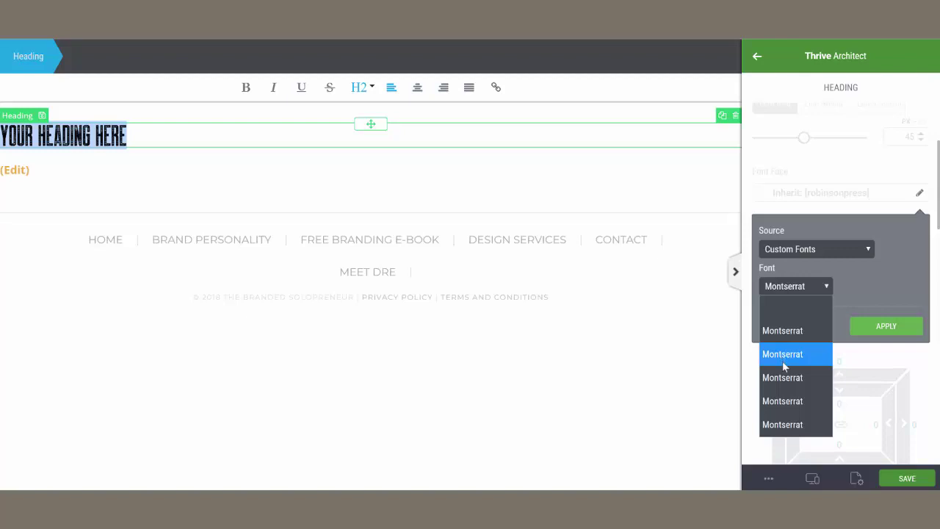
{"action": "left_click", "coordinate": [789, 429]}
{"action": "left_click", "coordinate": [881, 326]}
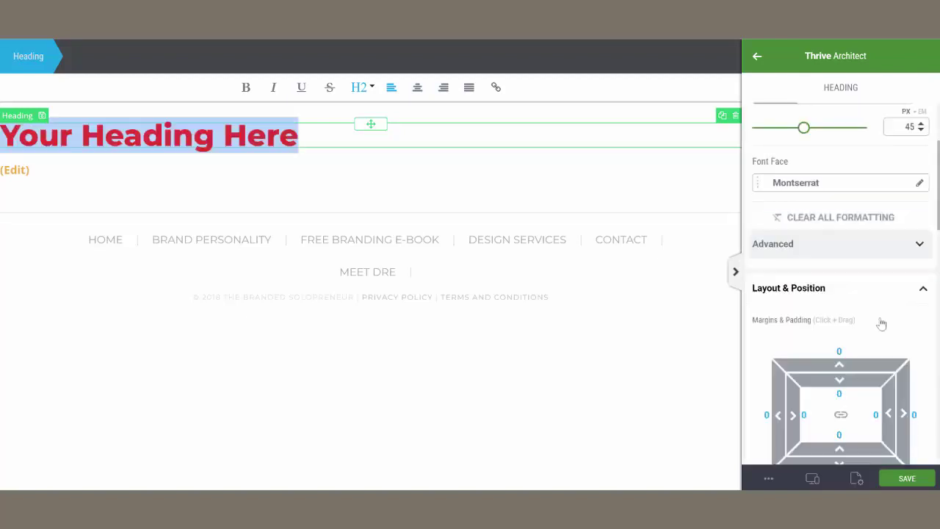
- Review the custom fonts offered for the heading's font face and leave the selection unchanged
{"action": "left_click", "coordinate": [231, 139]}
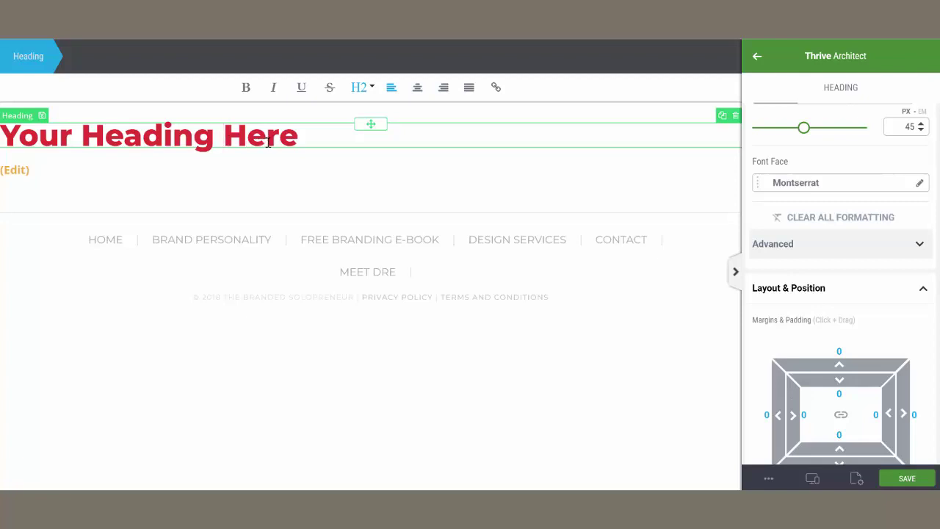
{"action": "left_click", "coordinate": [847, 186]}
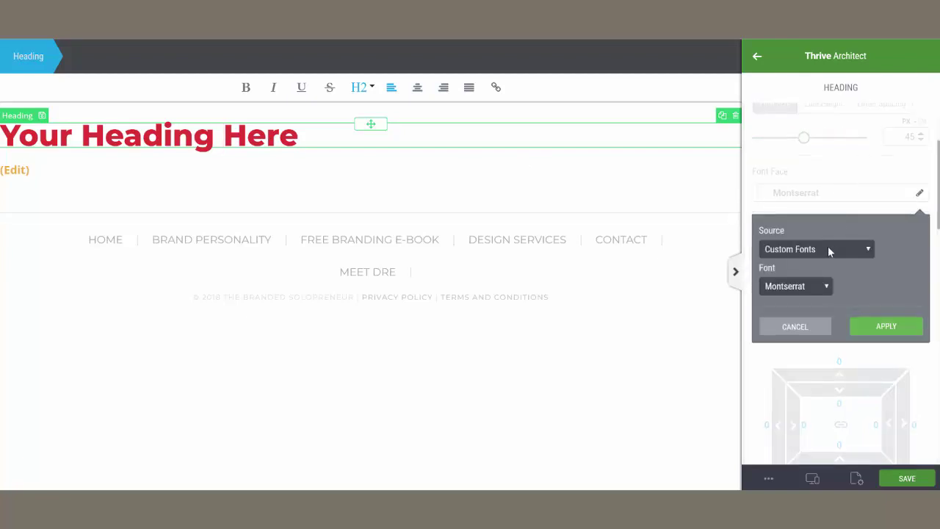
{"action": "left_click", "coordinate": [821, 286]}
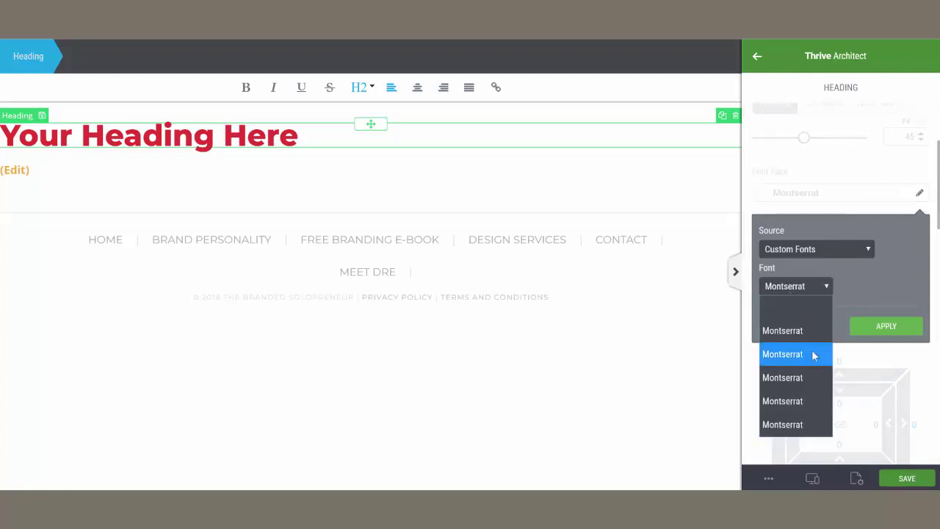
{"action": "left_click", "coordinate": [864, 290]}
{"action": "left_click", "coordinate": [794, 328]}
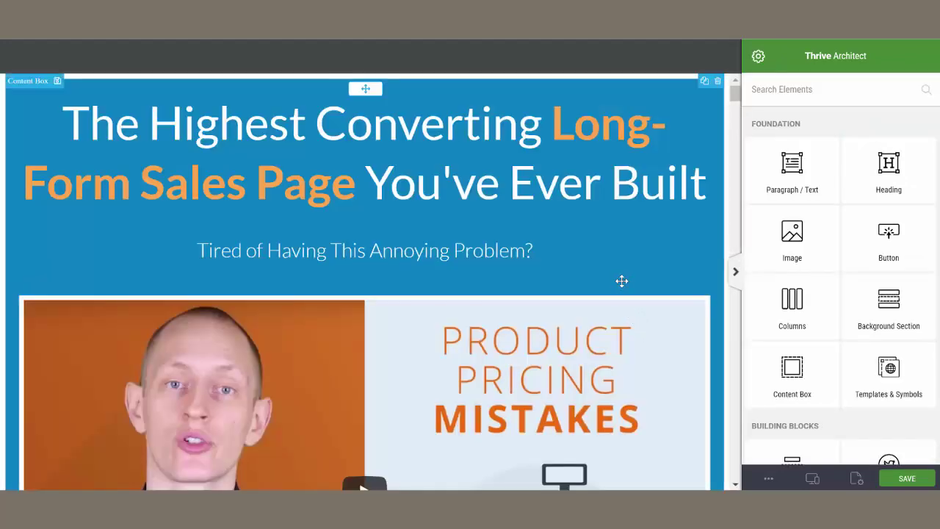
- Examine the heading levels, fonts and colours used by the main heading, subheading and section headings of the long-form sales page
{"action": "left_click", "coordinate": [461, 189]}
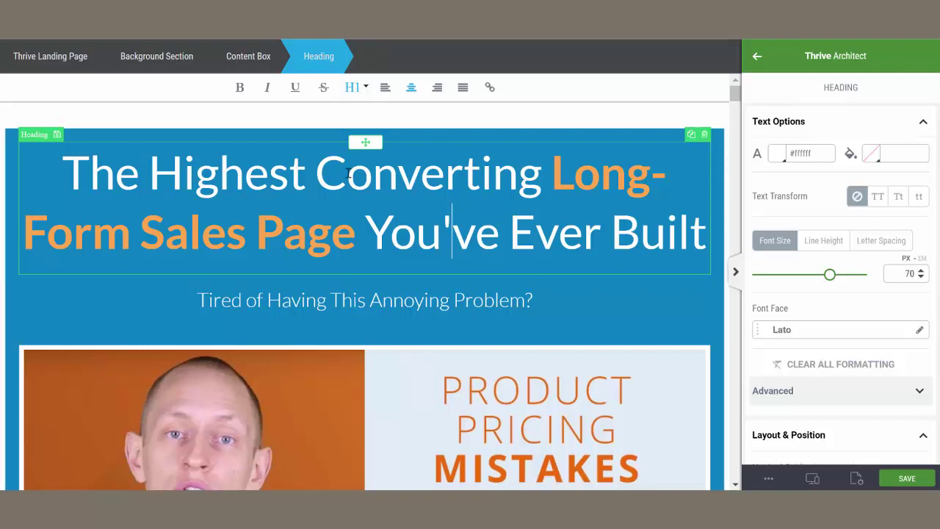
{"action": "left_click", "coordinate": [342, 303]}
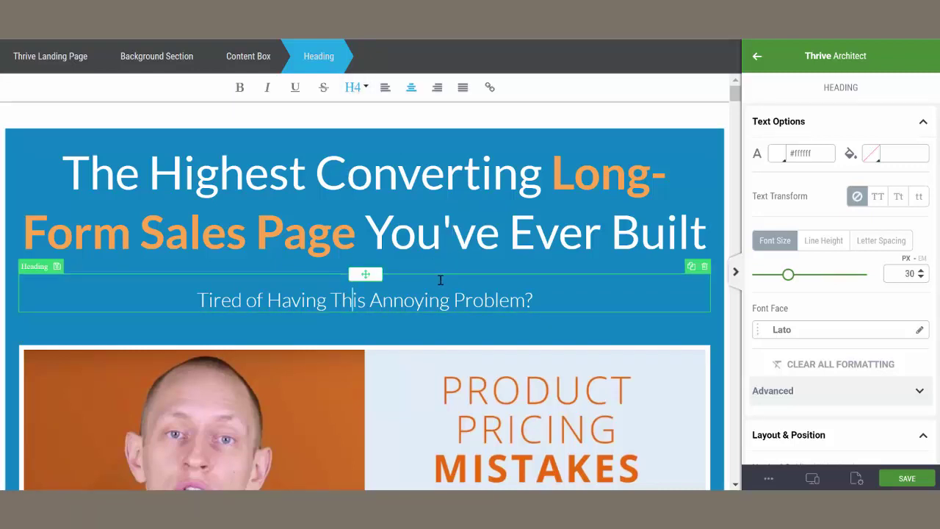
{"action": "scroll", "coordinate": [440, 279], "scroll_direction": "down", "scroll_amount": 2}
{"action": "scroll", "coordinate": [441, 279], "scroll_direction": "down", "scroll_amount": 5}
{"action": "left_click", "coordinate": [438, 195]}
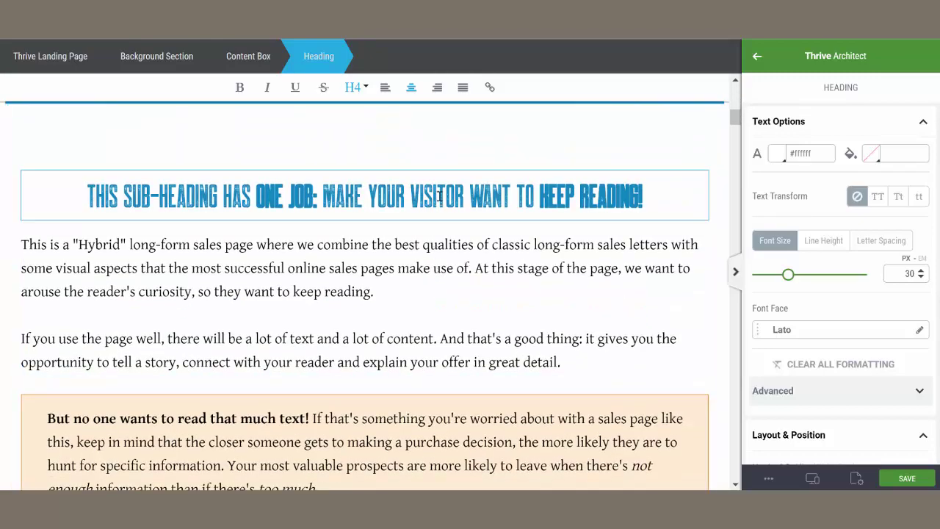
{"action": "scroll", "coordinate": [430, 257], "scroll_direction": "down", "scroll_amount": 5}
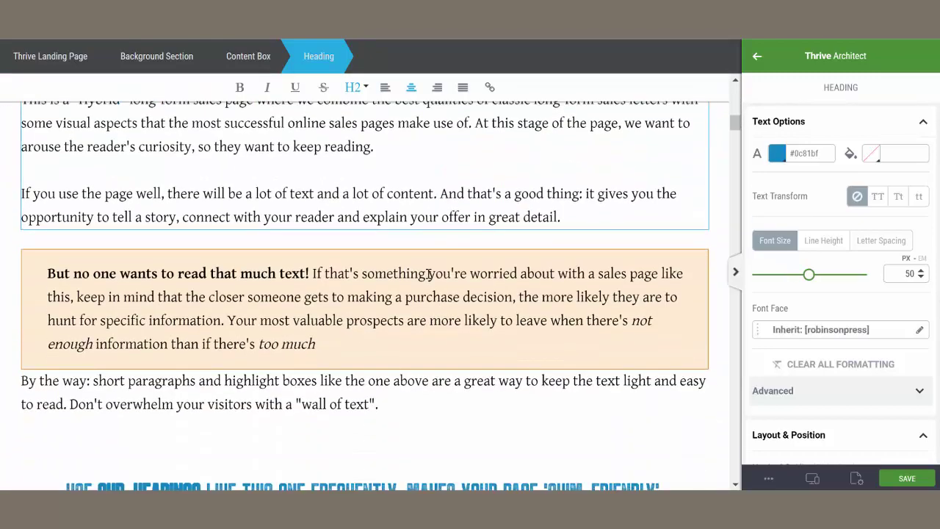
{"action": "scroll", "coordinate": [429, 273], "scroll_direction": "down", "scroll_amount": 2}
{"action": "scroll", "coordinate": [434, 308], "scroll_direction": "down", "scroll_amount": 5}
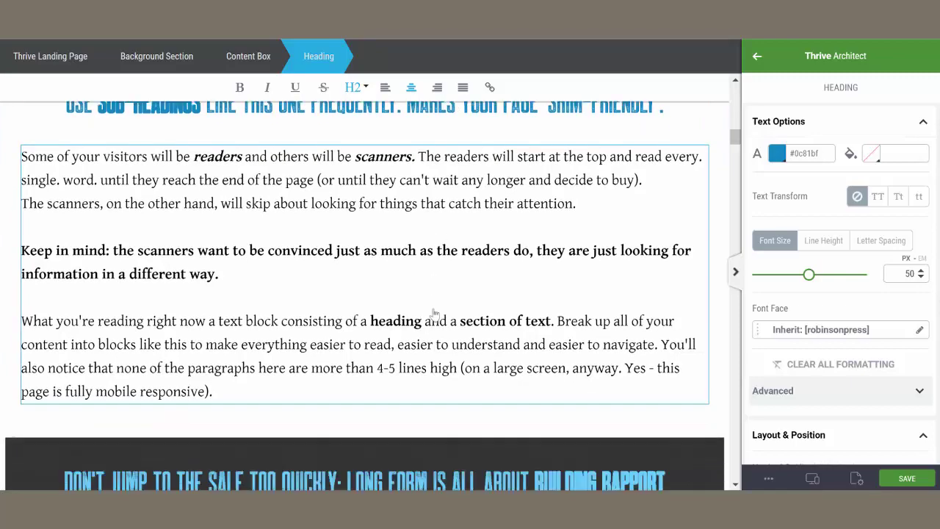
{"action": "scroll", "coordinate": [435, 315], "scroll_direction": "down", "scroll_amount": 3}
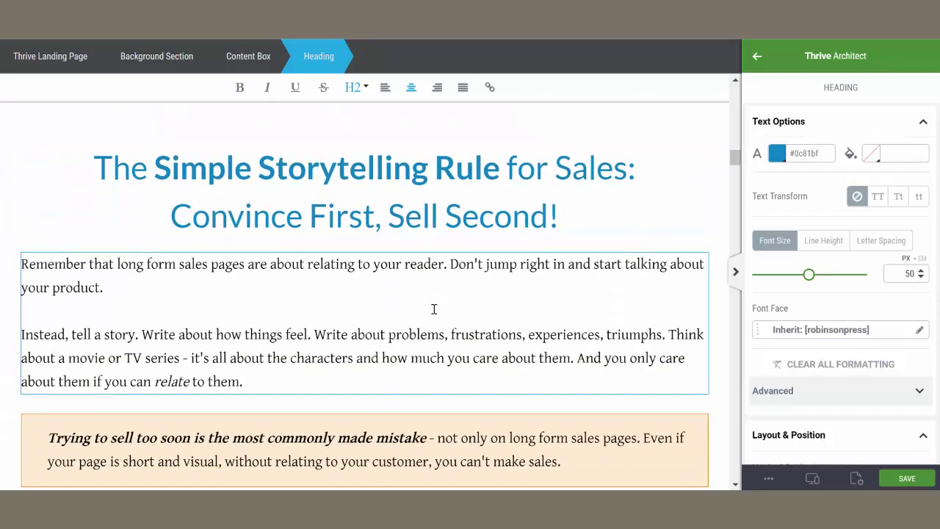
{"action": "scroll", "coordinate": [434, 309], "scroll_direction": "up", "scroll_amount": 1}
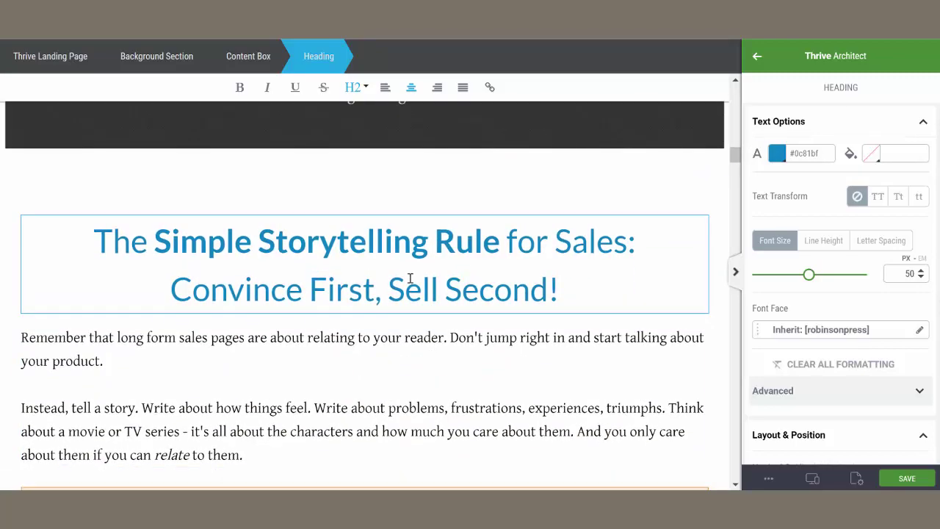
{"action": "scroll", "coordinate": [410, 278], "scroll_direction": "down", "scroll_amount": 6}
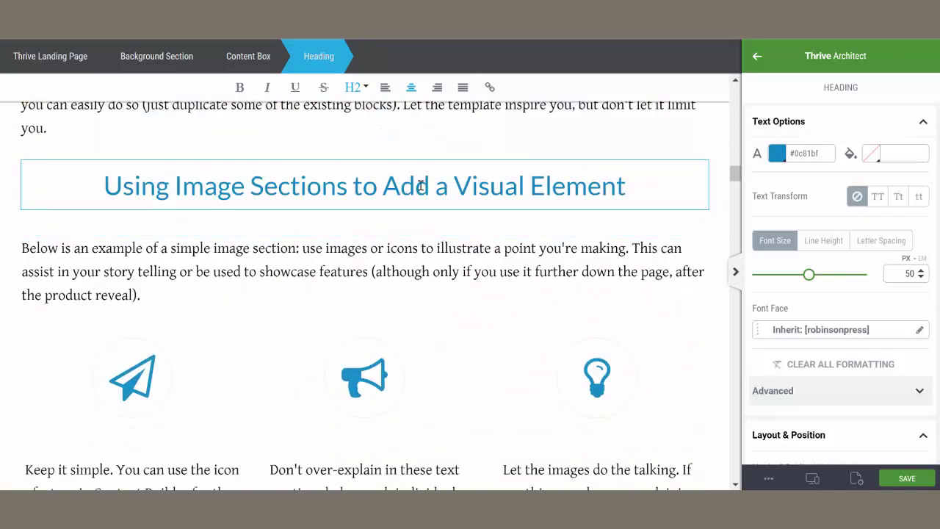
{"action": "scroll", "coordinate": [423, 349], "scroll_direction": "up", "scroll_amount": 20}
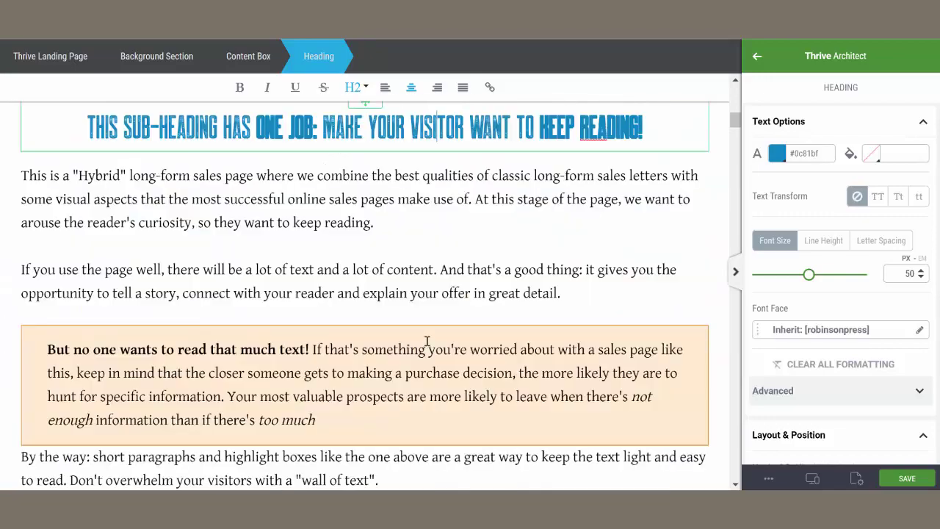
{"action": "scroll", "coordinate": [427, 342], "scroll_direction": "up", "scroll_amount": 10}
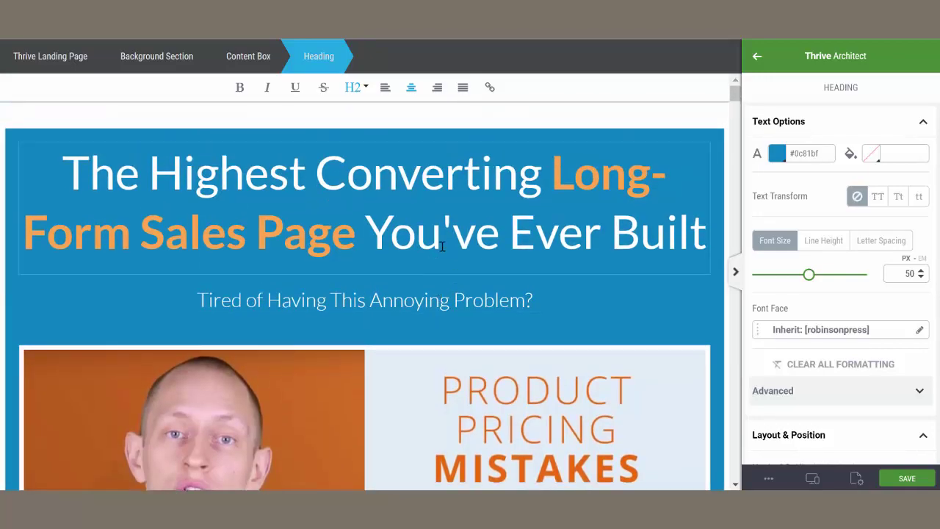
- In the landing page's text formats, set the H1 heading colour to the saved brand colour #7a7367
{"action": "left_click", "coordinate": [44, 62]}
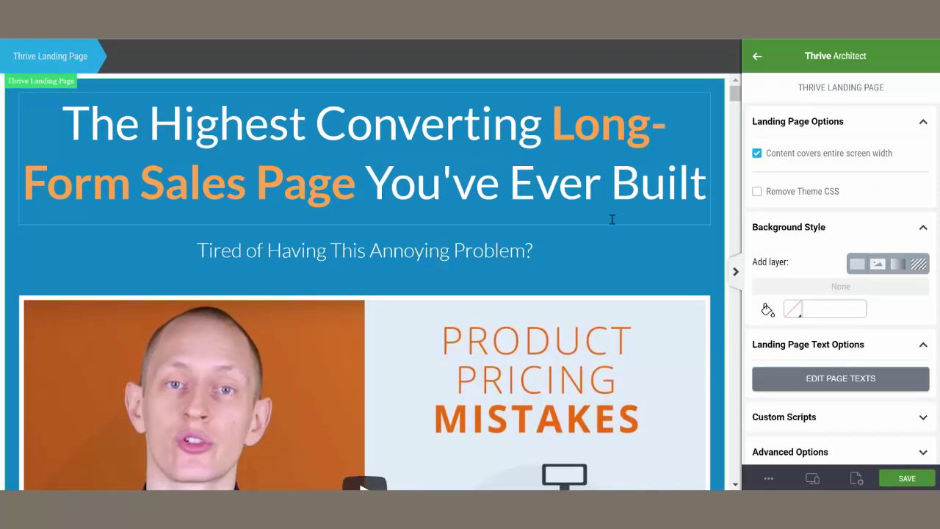
{"action": "left_click", "coordinate": [903, 382]}
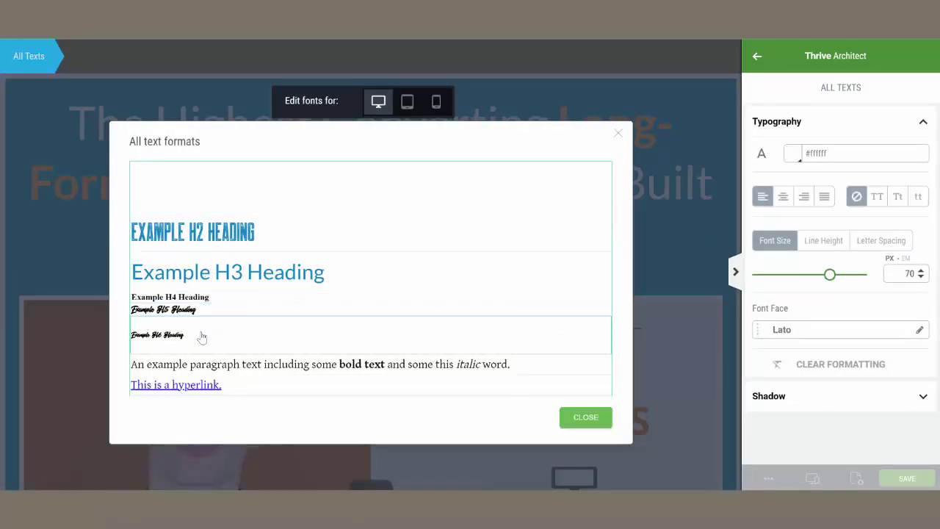
{"action": "left_click", "coordinate": [270, 189]}
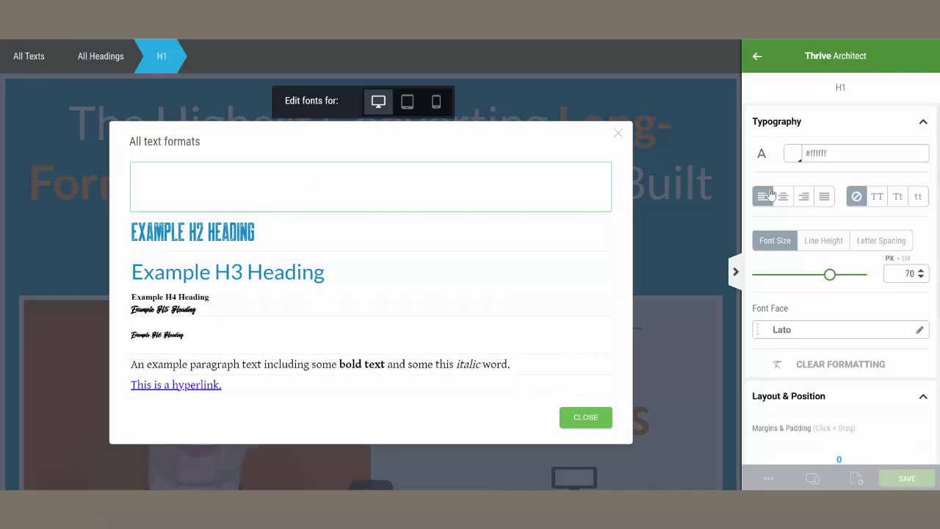
{"action": "left_click", "coordinate": [793, 154]}
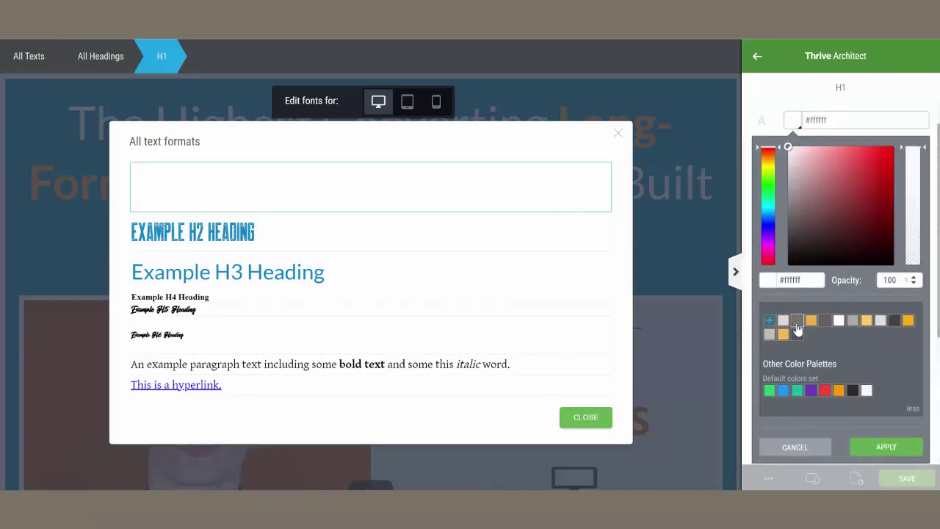
{"action": "left_click", "coordinate": [797, 324]}
{"action": "left_click", "coordinate": [879, 454]}
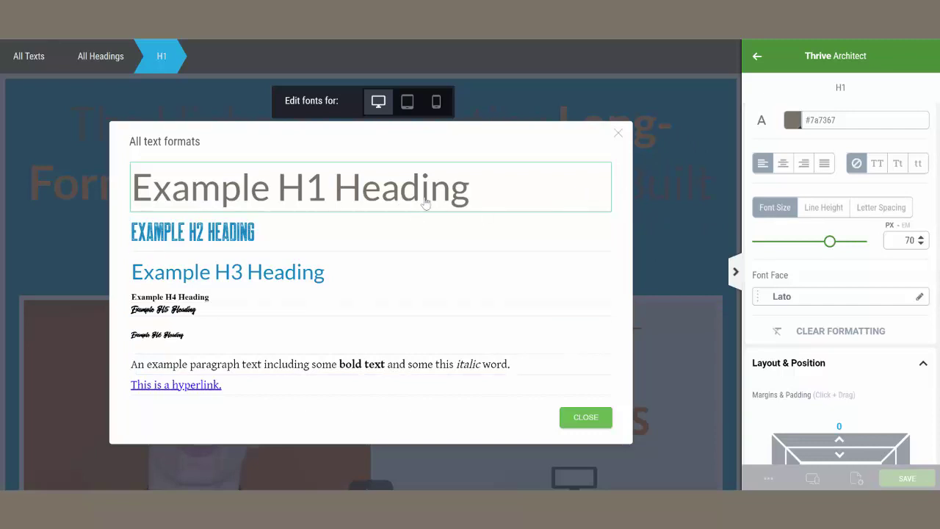
- Set the H1 heading's font face to Pacifico from Google Fonts and apply it
{"action": "left_click", "coordinate": [827, 297]}
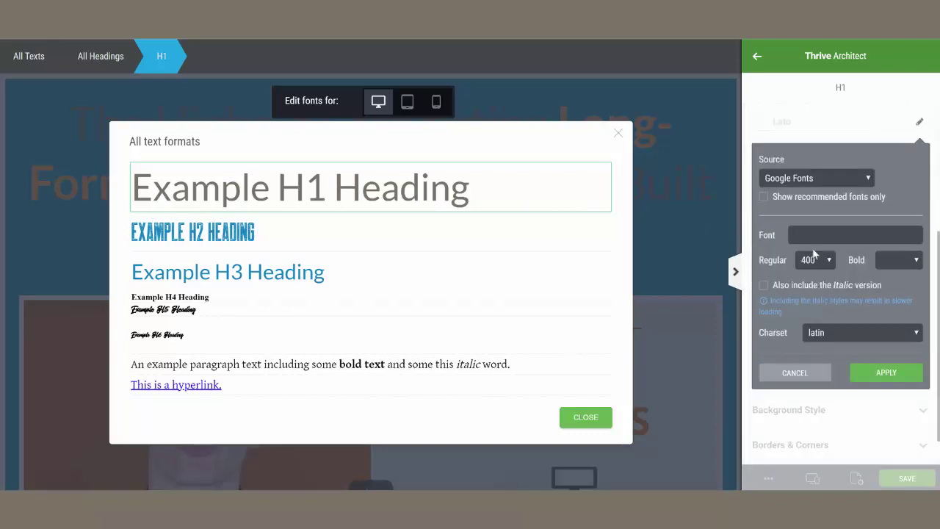
{"action": "left_click", "coordinate": [808, 235]}
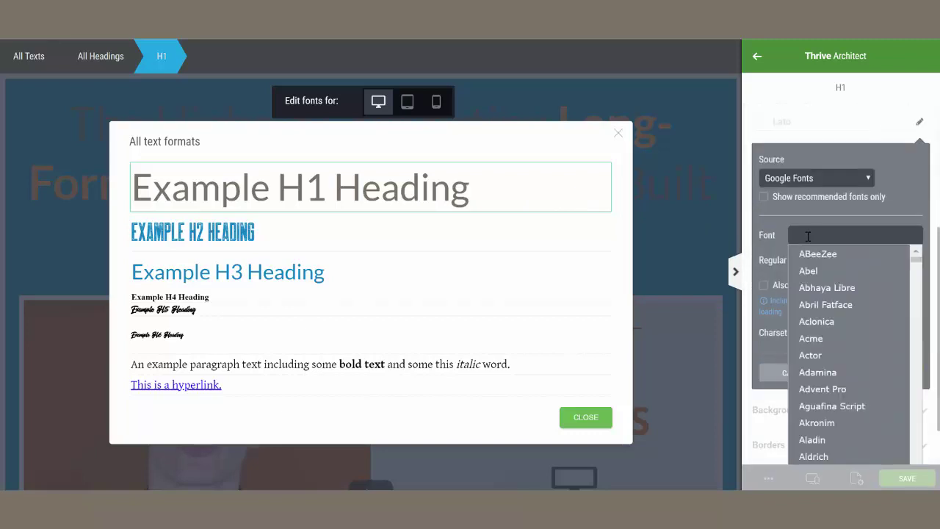
{"action": "type", "text": "pac"}
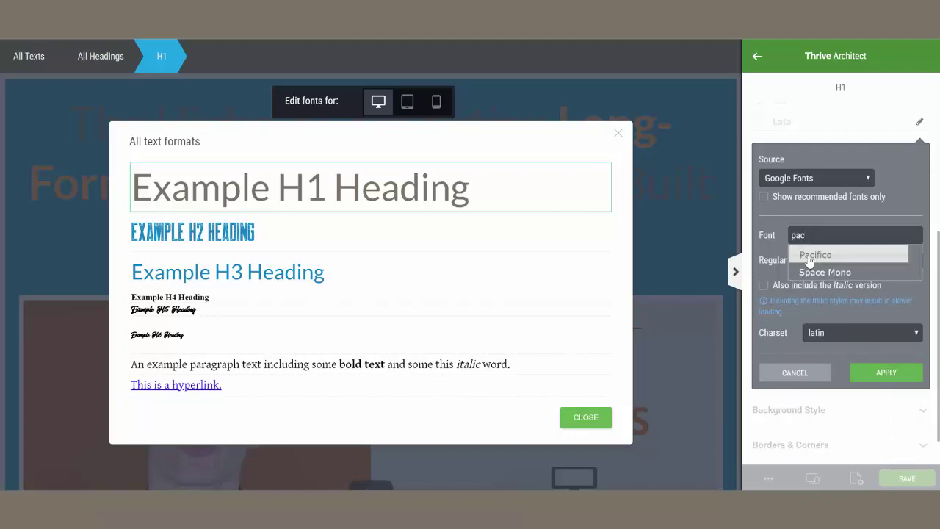
{"action": "left_click", "coordinate": [813, 254]}
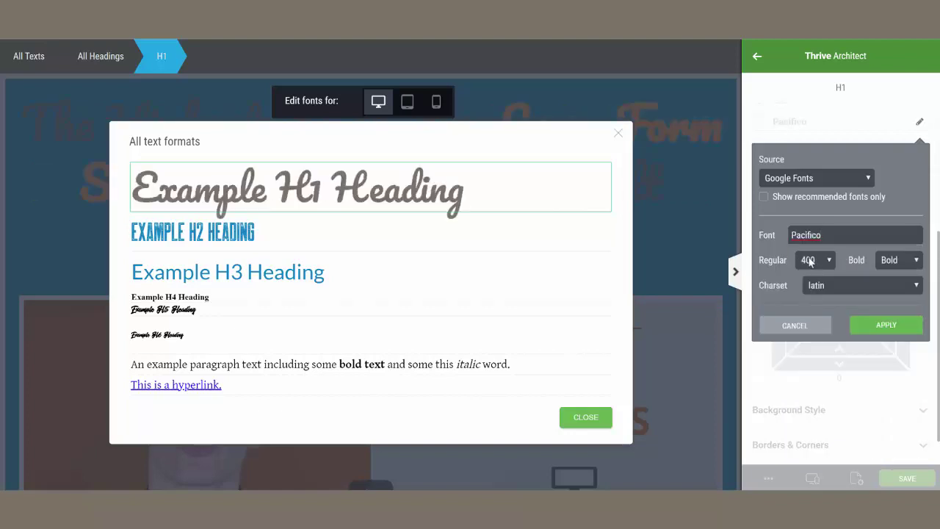
{"action": "left_click", "coordinate": [871, 325]}
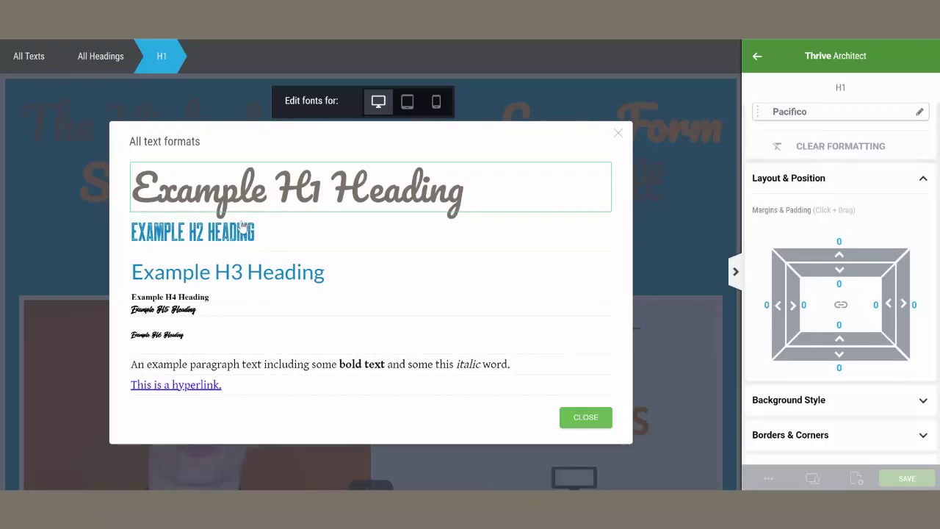
- Set the H2 heading colour to the saved brand colour #efb14d in the text formats
{"action": "left_click", "coordinate": [241, 233]}
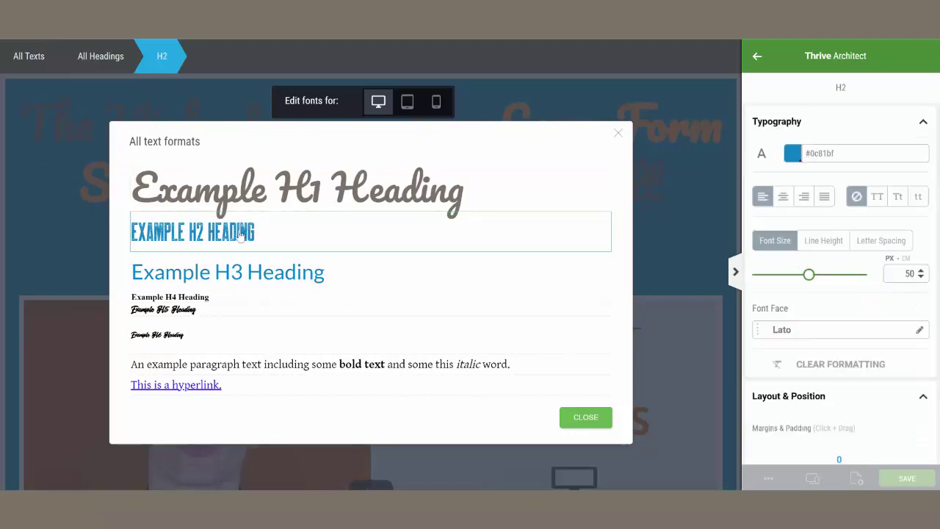
{"action": "left_click", "coordinate": [793, 153]}
{"action": "left_click", "coordinate": [812, 311]}
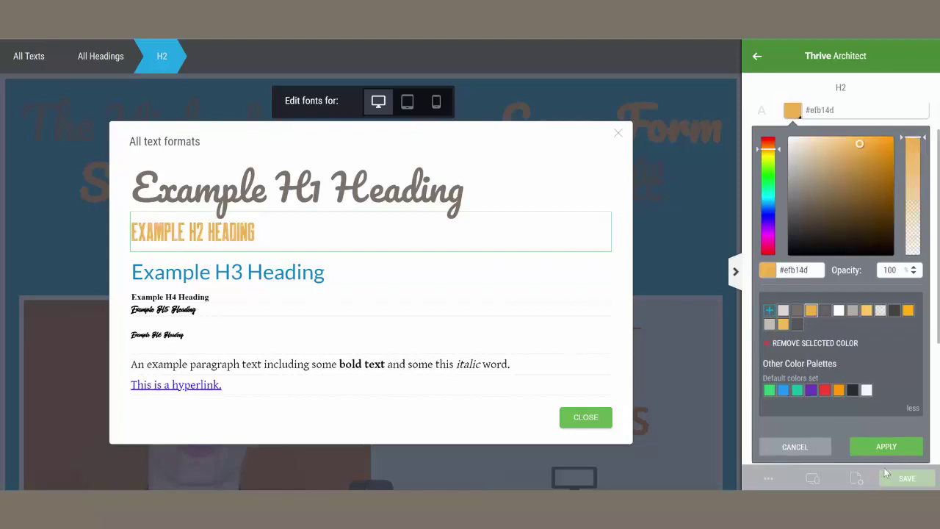
{"action": "left_click", "coordinate": [871, 446]}
- Transform the H3 heading format to all uppercase and set its letter spacing to 2
{"action": "left_click", "coordinate": [310, 272]}
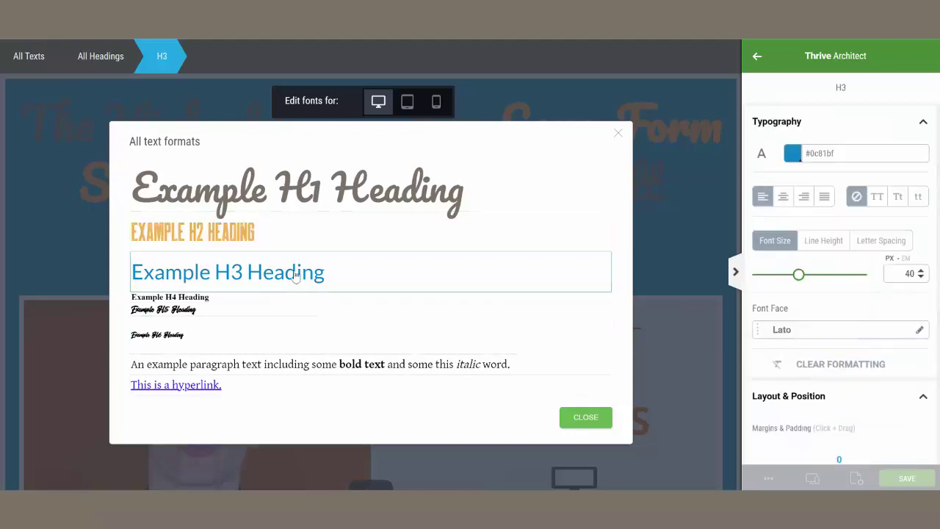
{"action": "left_click", "coordinate": [878, 197]}
{"action": "left_click", "coordinate": [890, 242]}
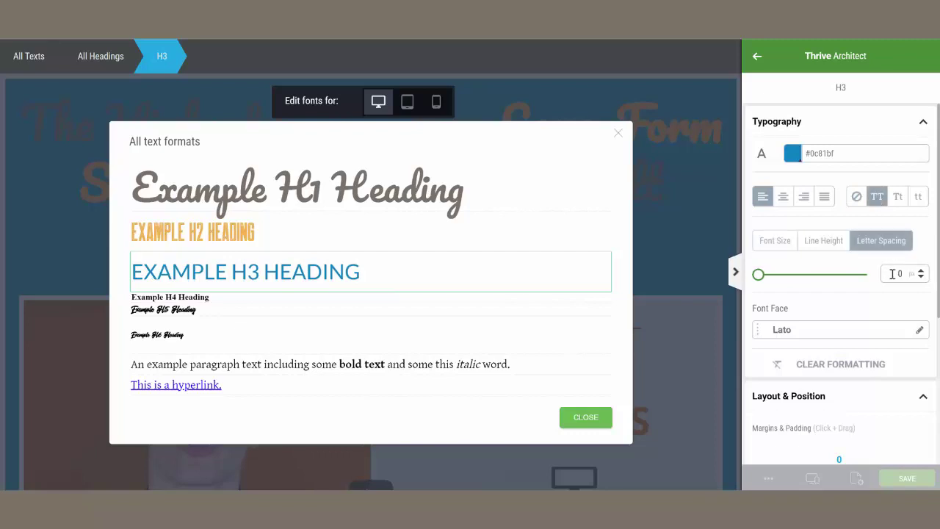
{"action": "left_click", "coordinate": [900, 273]}
{"action": "type", "text": "2"}
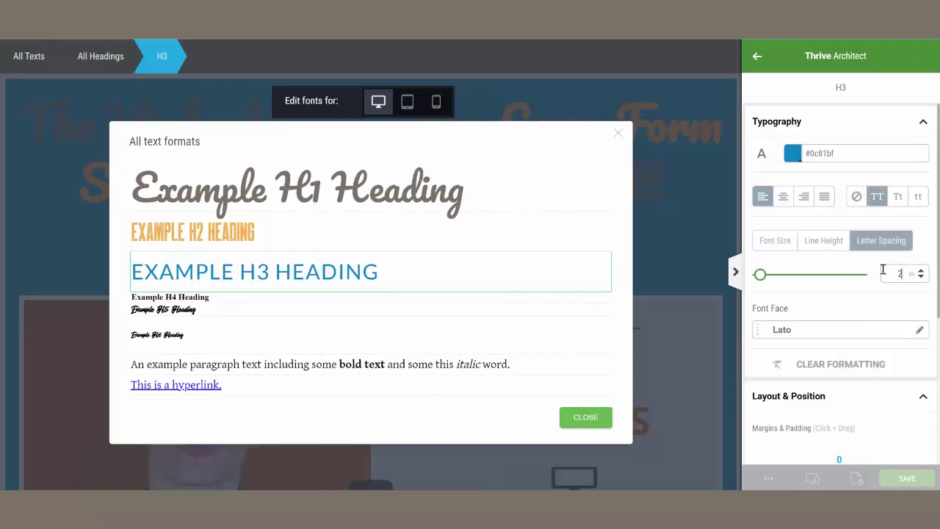
- Reduce the H3 heading's font size to 31 px and close the text formats
{"action": "left_click", "coordinate": [779, 243]}
{"action": "left_click_drag", "start_coordinate": [799, 277], "coordinate": [792, 283]}
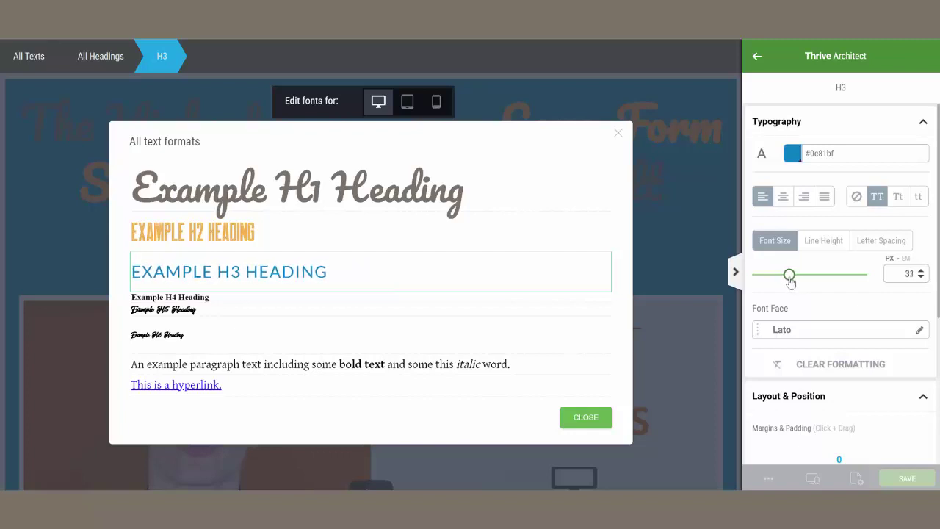
{"action": "left_click", "coordinate": [586, 418]}
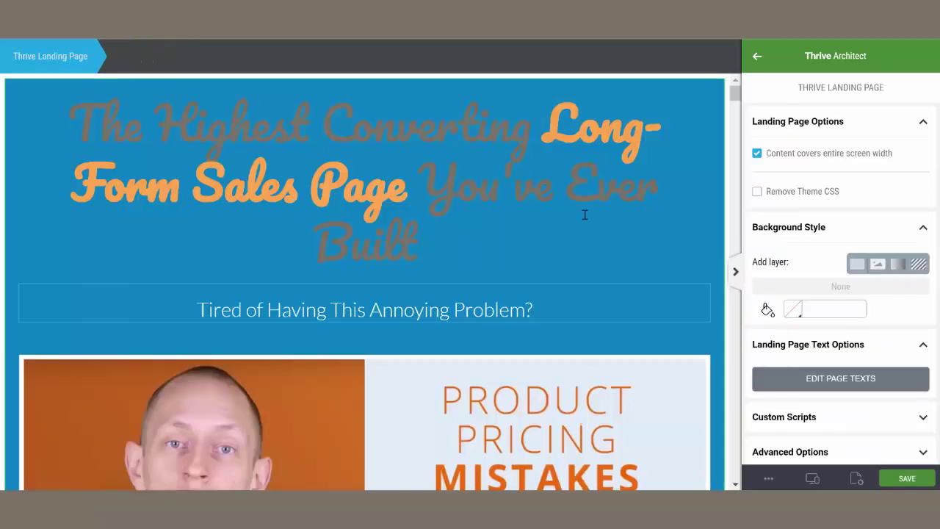
- Review how the new text formats apply to the main heading, sub-headings and section headings of the sales page
{"action": "scroll", "coordinate": [536, 209], "scroll_direction": "down", "scroll_amount": 4}
{"action": "scroll", "coordinate": [485, 142], "scroll_direction": "up", "scroll_amount": 2}
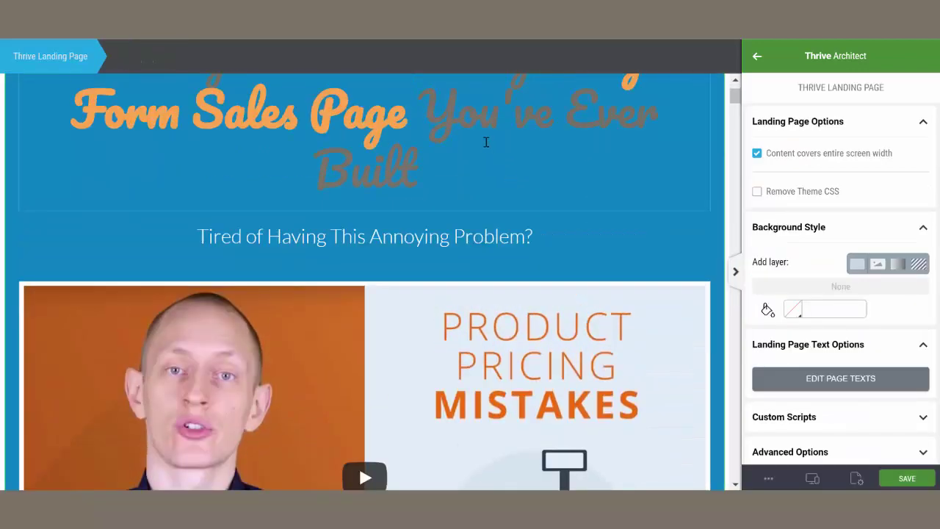
{"action": "scroll", "coordinate": [496, 183], "scroll_direction": "down", "scroll_amount": 10}
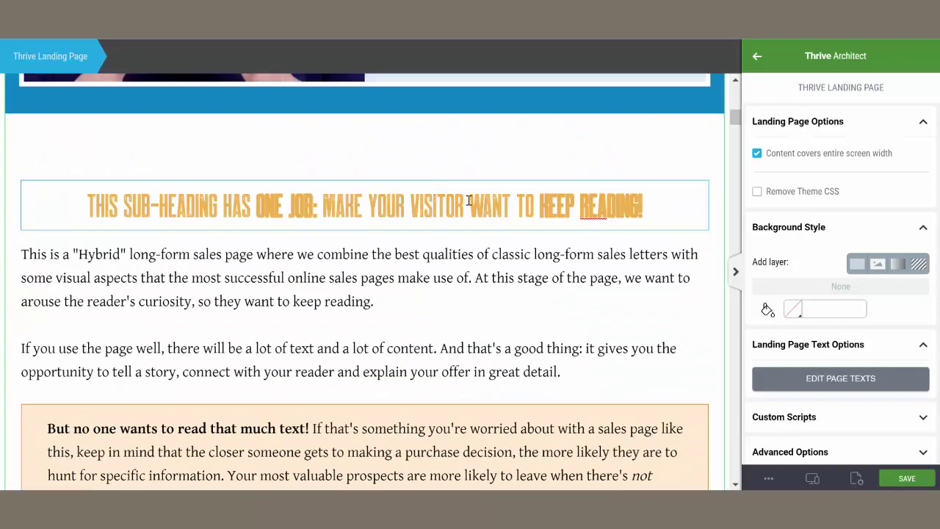
{"action": "scroll", "coordinate": [470, 209], "scroll_direction": "down", "scroll_amount": 8}
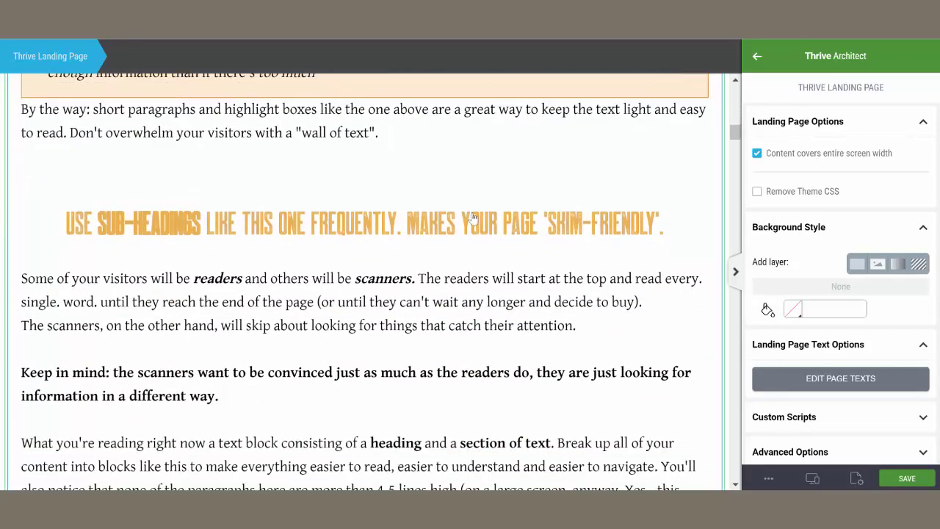
{"action": "scroll", "coordinate": [473, 212], "scroll_direction": "down", "scroll_amount": 5}
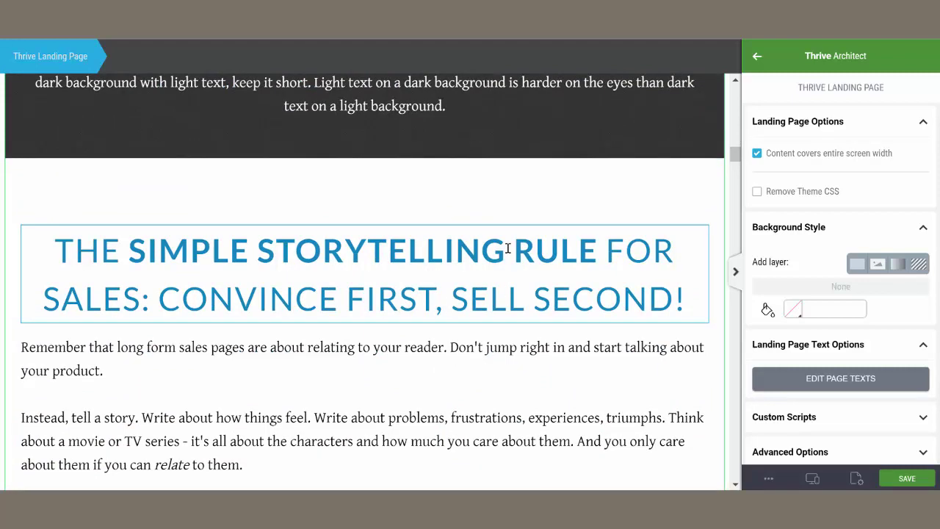
{"action": "scroll", "coordinate": [507, 249], "scroll_direction": "up", "scroll_amount": 15}
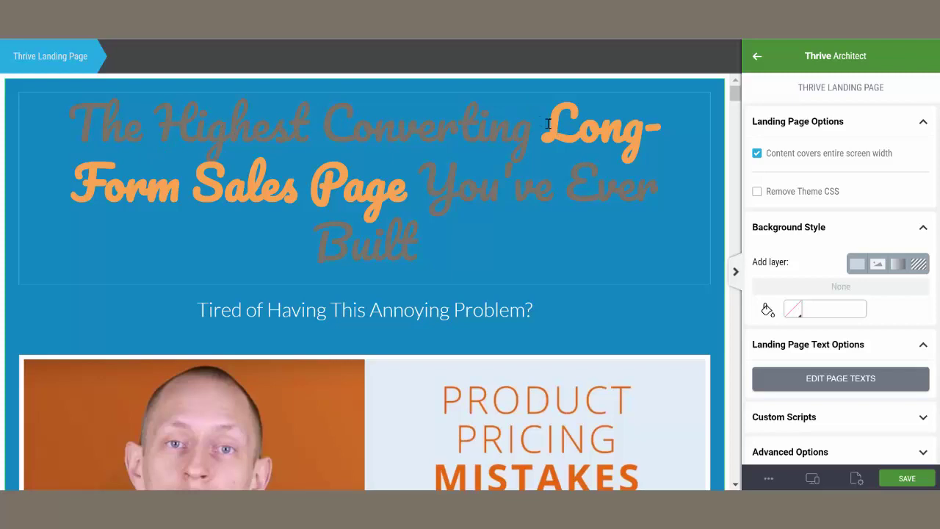
- Clear all formatting from the main H1 heading, including the separately coloured phrase "Long-Form Sales Page"
{"action": "left_click_drag", "start_coordinate": [548, 124], "coordinate": [399, 219]}
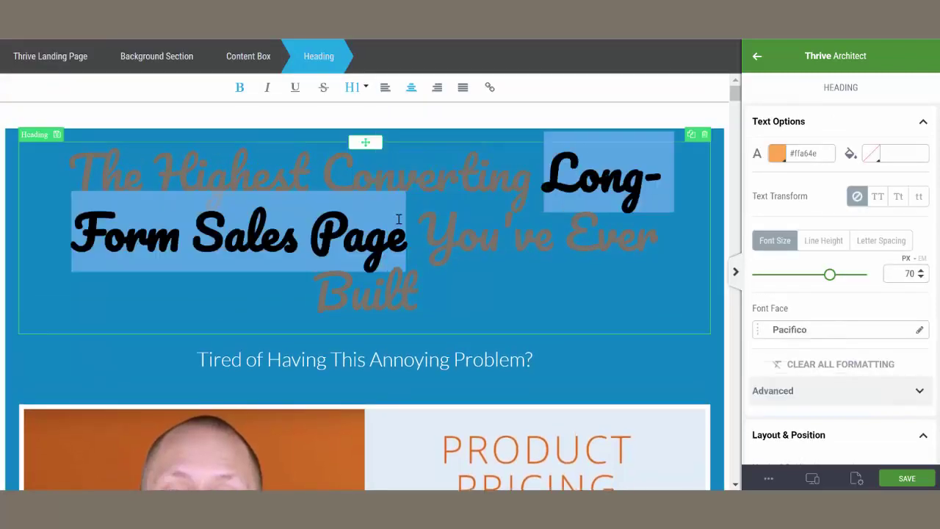
{"action": "left_click", "coordinate": [399, 252]}
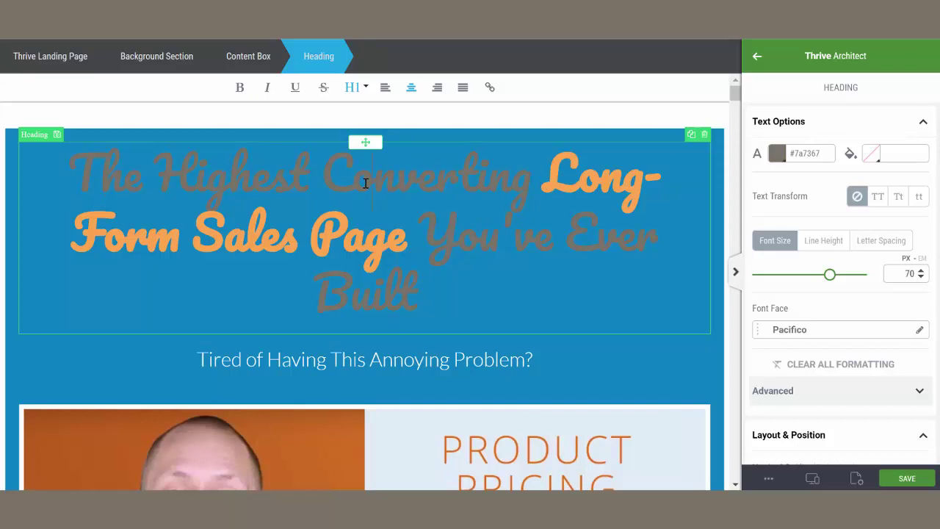
{"action": "left_click_drag", "start_coordinate": [530, 189], "coordinate": [407, 243]}
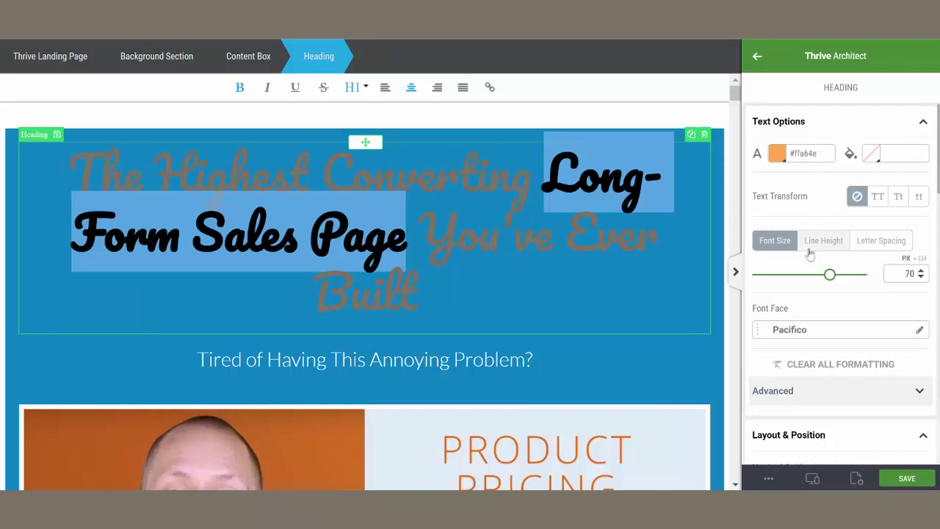
{"action": "left_click", "coordinate": [581, 188]}
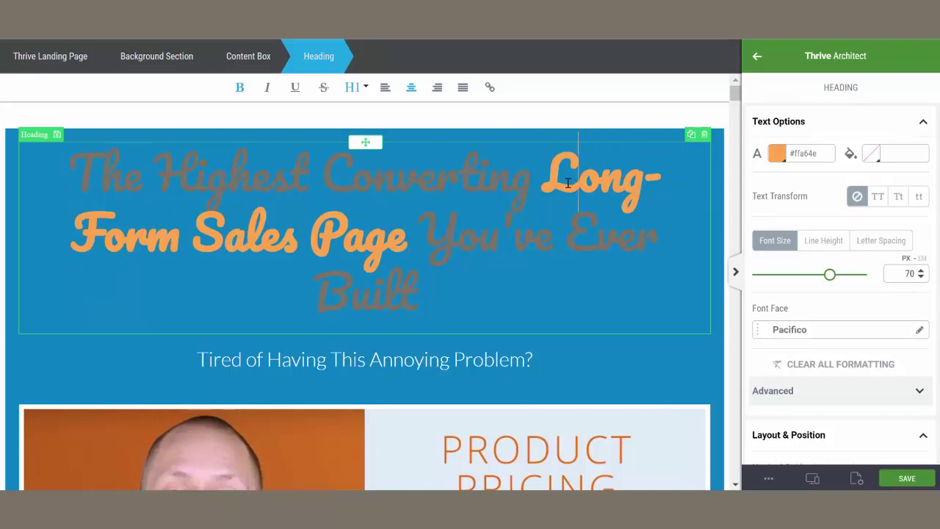
{"action": "left_click", "coordinate": [547, 184]}
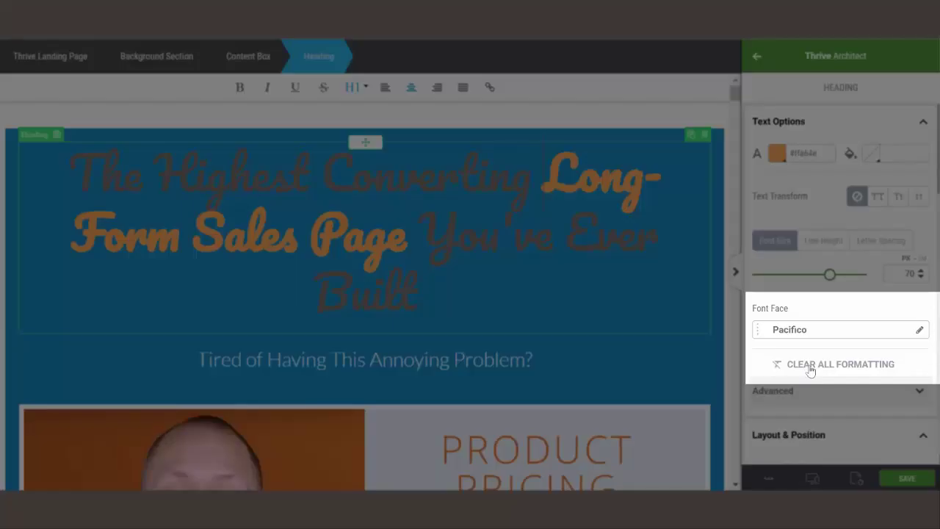
{"action": "left_click", "coordinate": [856, 367]}
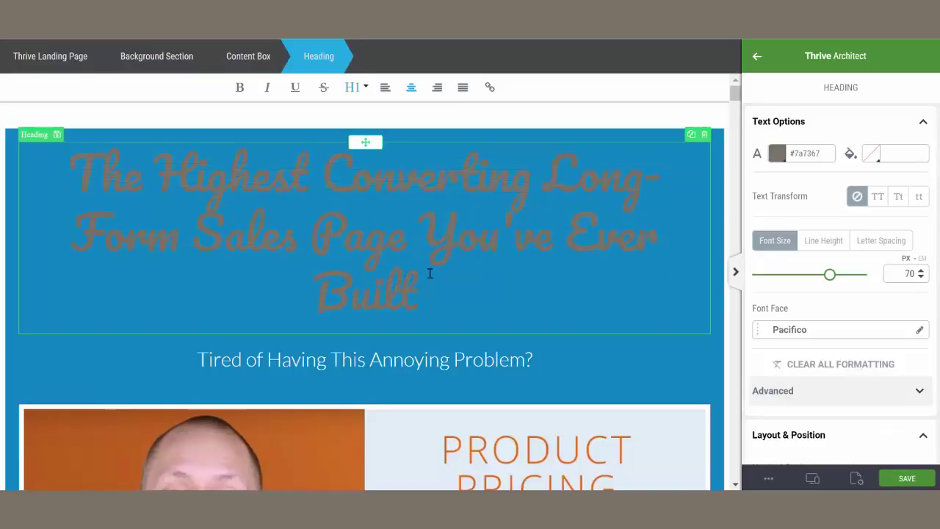
- Remove the bold from "KEEP READING!" and "ONE JOB:" in the first sub-heading below the video section
{"action": "scroll", "coordinate": [440, 250], "scroll_direction": "down", "scroll_amount": 6}
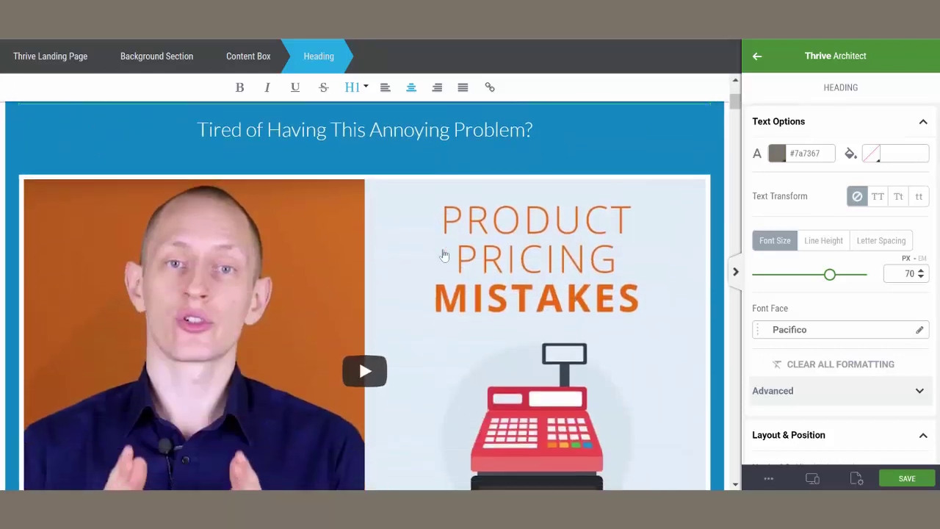
{"action": "scroll", "coordinate": [443, 255], "scroll_direction": "down", "scroll_amount": 2}
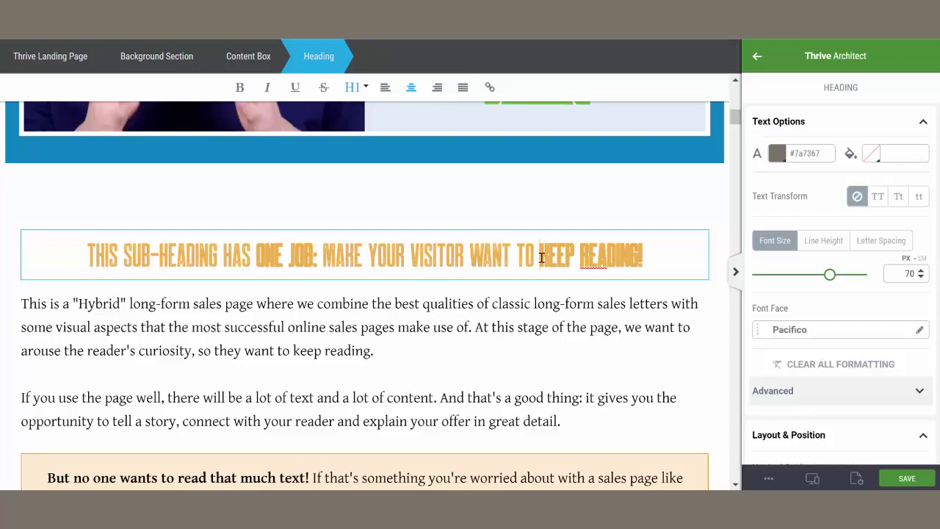
{"action": "left_click", "coordinate": [541, 257]}
{"action": "left_click_drag", "start_coordinate": [553, 257], "coordinate": [647, 256]}
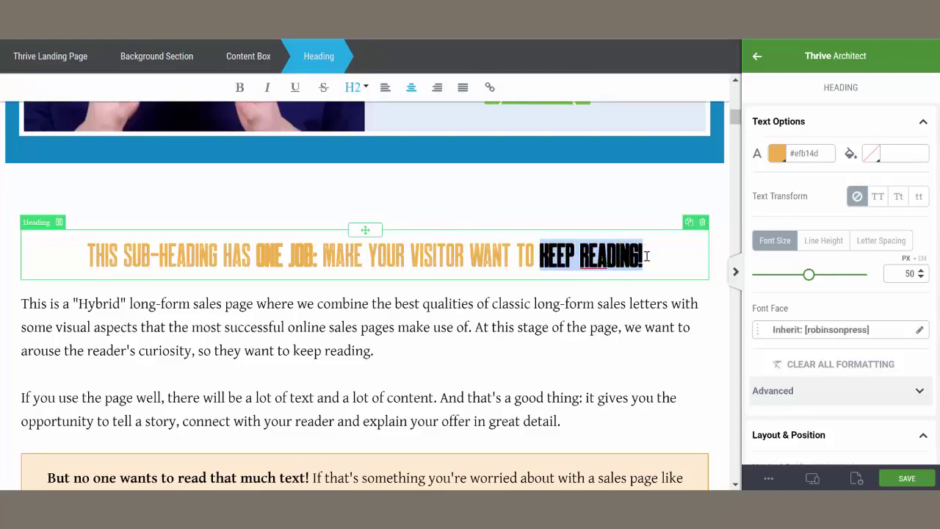
{"action": "left_click", "coordinate": [240, 88]}
{"action": "left_click", "coordinate": [257, 255]}
{"action": "left_click_drag", "start_coordinate": [257, 255], "coordinate": [317, 255]}
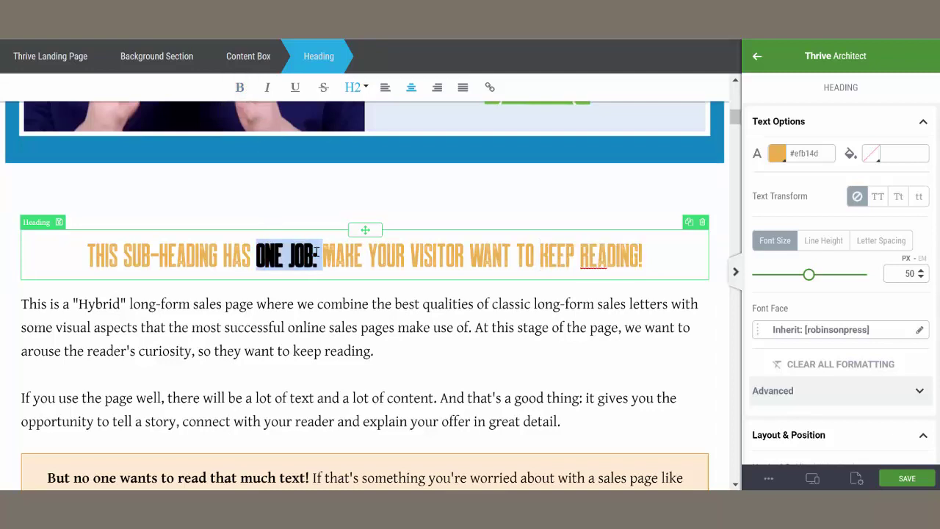
{"action": "left_click", "coordinate": [240, 87]}
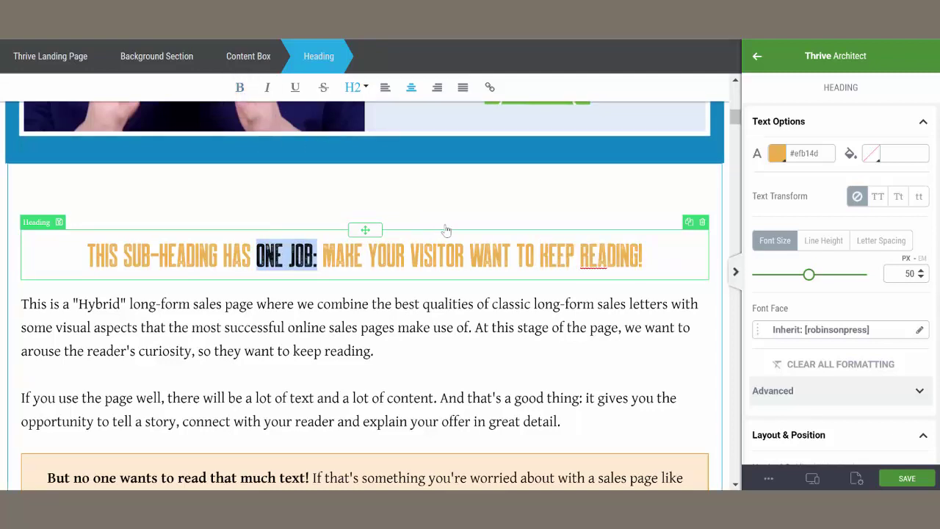
{"action": "left_click", "coordinate": [471, 255]}
- Clear all formatting from the "Don't jump to the sale too quickly" heading in the dark background section
{"action": "scroll", "coordinate": [471, 254], "scroll_direction": "down", "scroll_amount": 15}
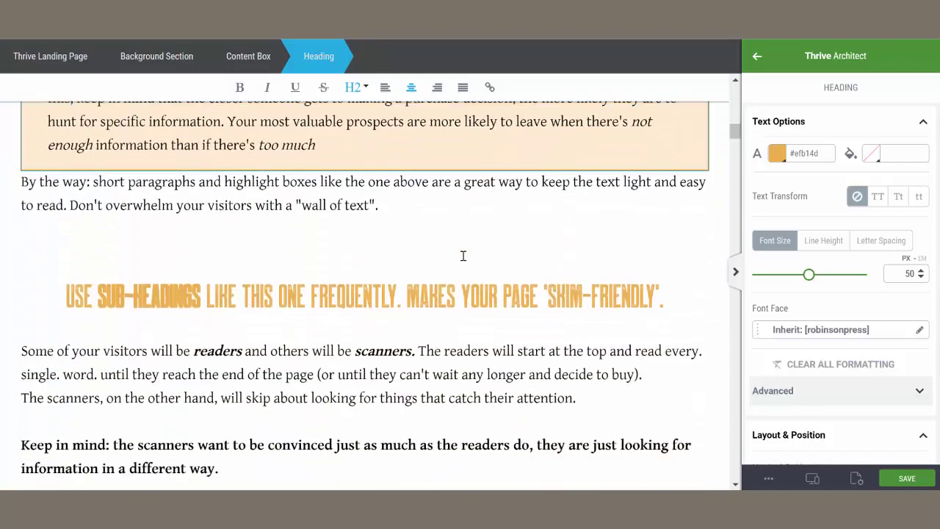
{"action": "scroll", "coordinate": [461, 260], "scroll_direction": "up", "scroll_amount": 2}
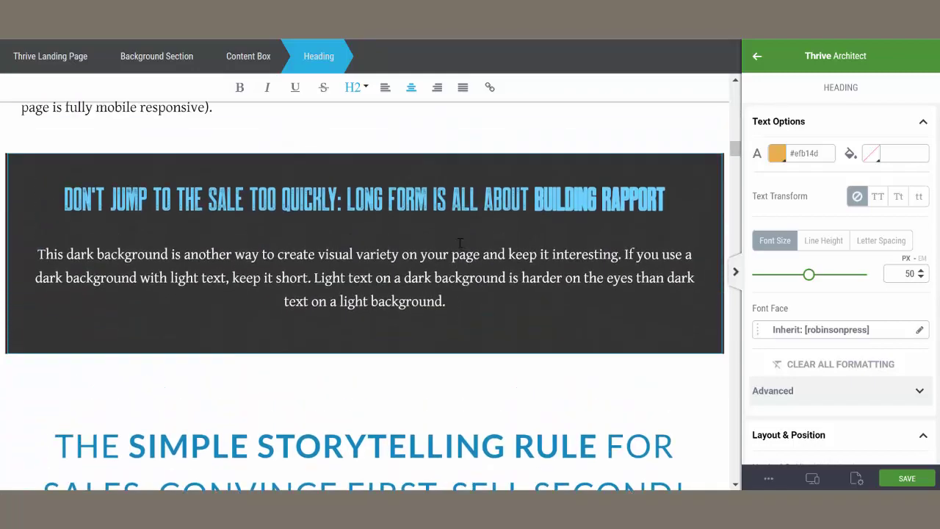
{"action": "scroll", "coordinate": [448, 211], "scroll_direction": "up", "scroll_amount": 6}
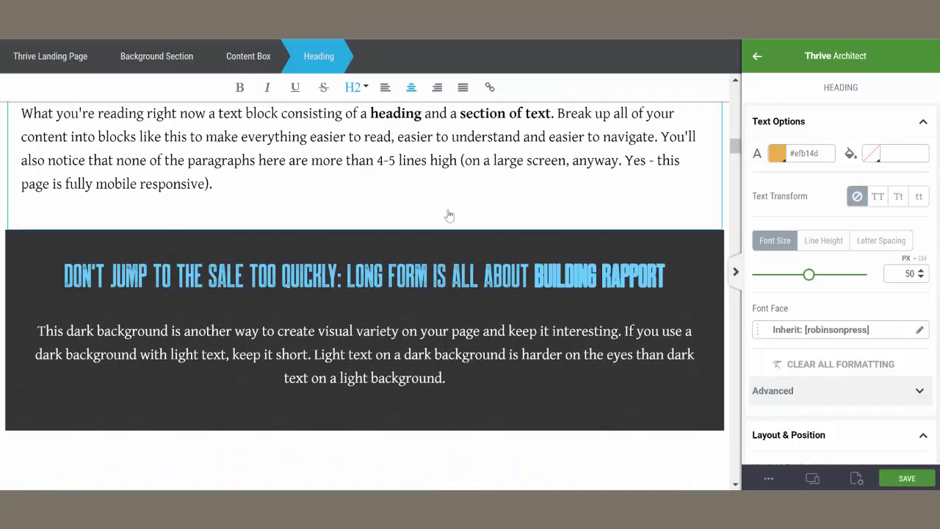
{"action": "scroll", "coordinate": [448, 211], "scroll_direction": "up", "scroll_amount": 4}
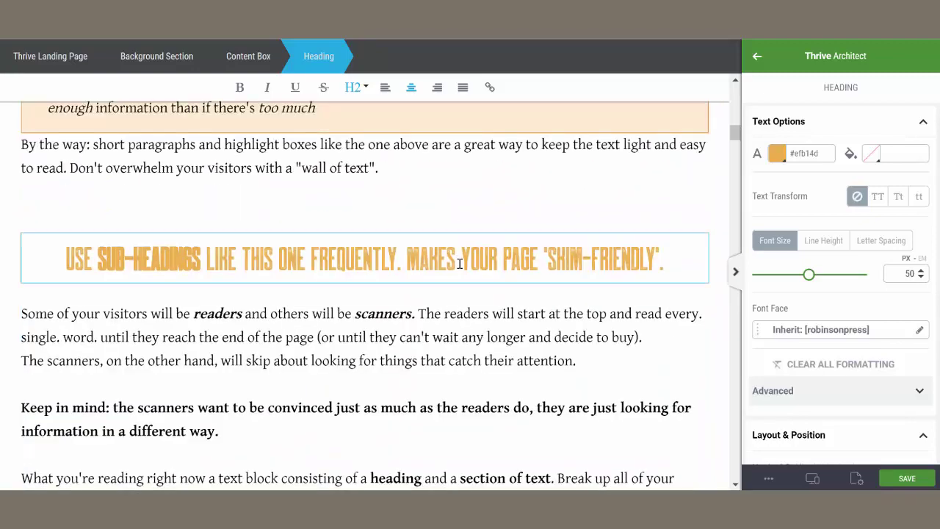
{"action": "scroll", "coordinate": [458, 258], "scroll_direction": "down", "scroll_amount": 7}
{"action": "scroll", "coordinate": [460, 263], "scroll_direction": "down", "scroll_amount": 1}
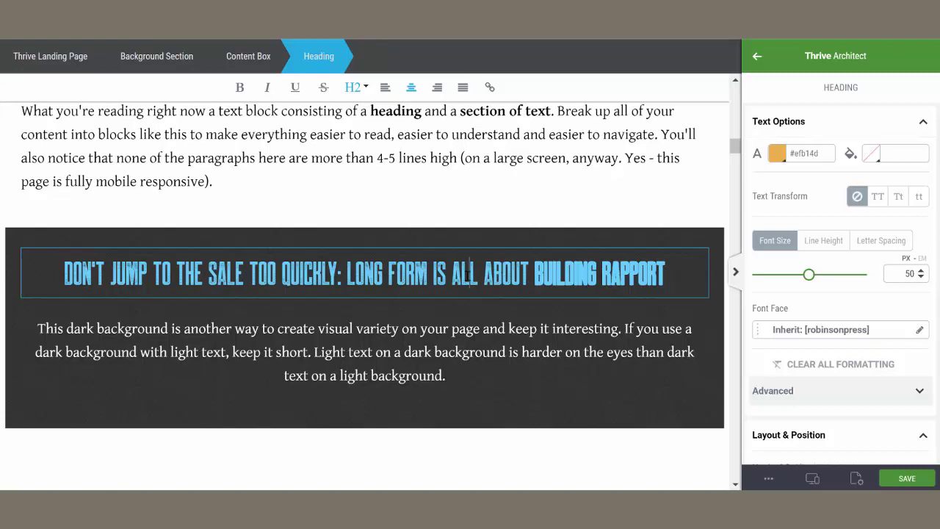
{"action": "left_click", "coordinate": [469, 273]}
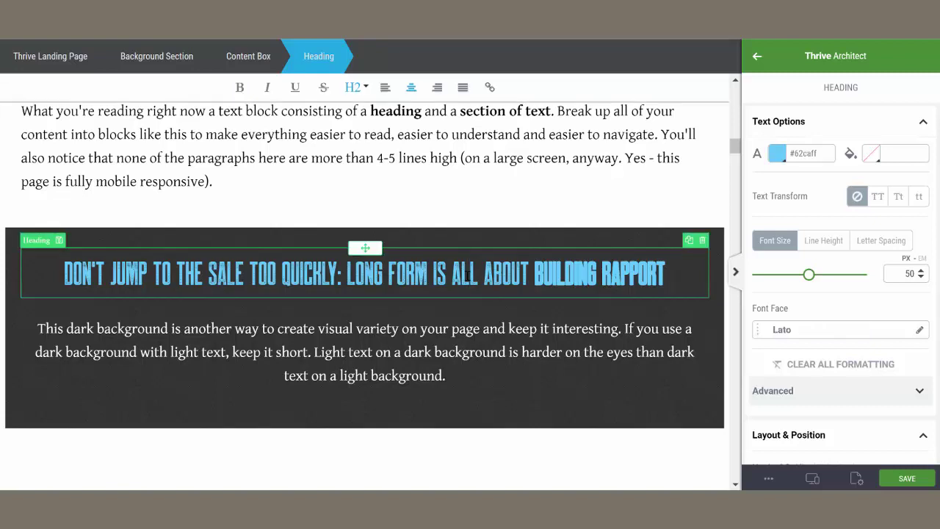
{"action": "left_click", "coordinate": [851, 368]}
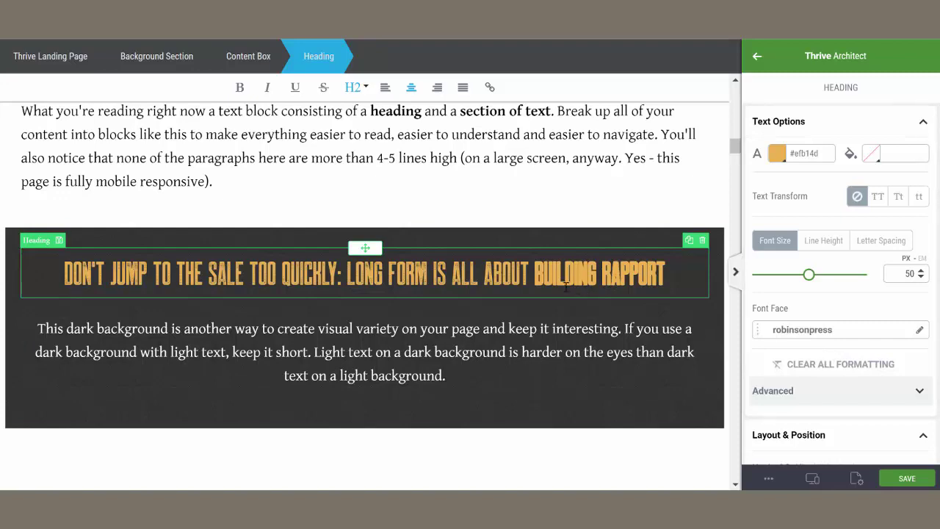
- Reduce the line height of the "The Simple Storytelling Rule for Sales" heading to 1.15 em
{"action": "scroll", "coordinate": [544, 283], "scroll_direction": "down", "scroll_amount": 3}
{"action": "scroll", "coordinate": [515, 310], "scroll_direction": "down", "scroll_amount": 1}
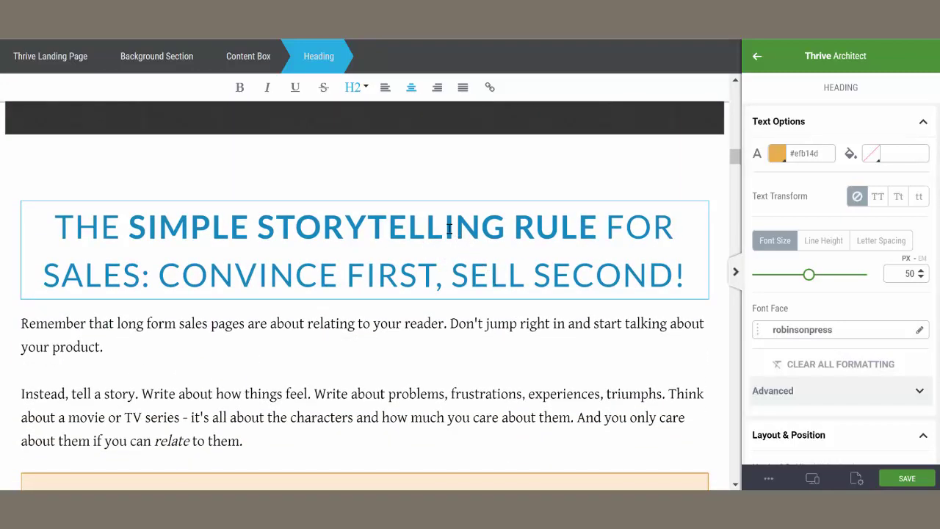
{"action": "left_click", "coordinate": [398, 254]}
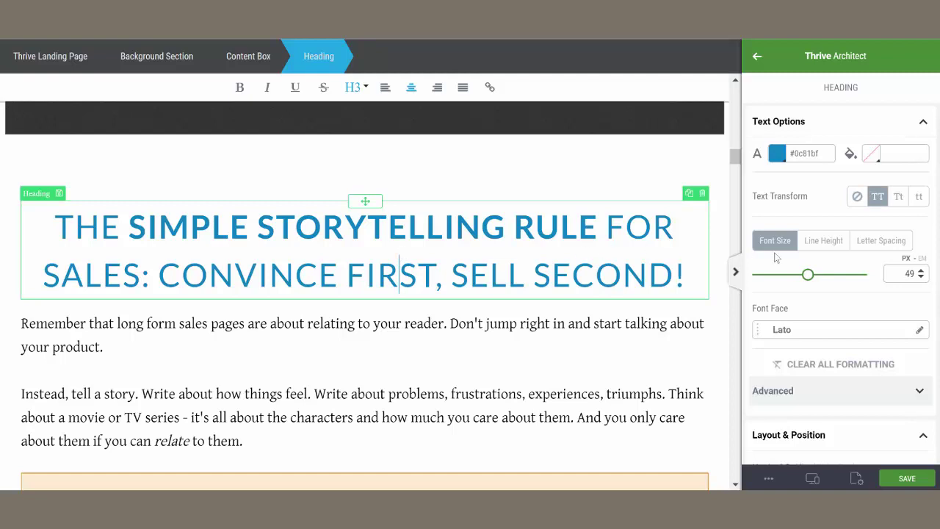
{"action": "left_click", "coordinate": [817, 245]}
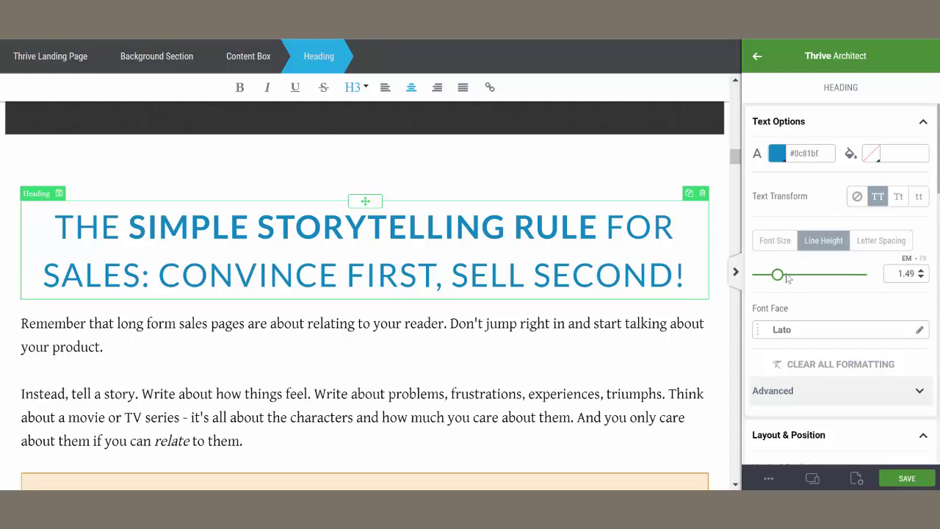
{"action": "left_click_drag", "start_coordinate": [778, 274], "coordinate": [774, 276]}
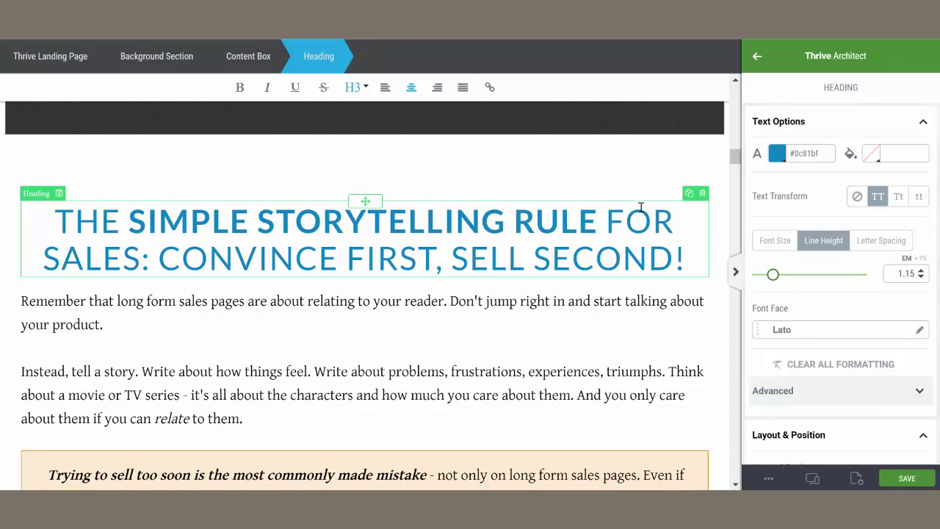
- Set the H3 line height to 1.5 em in the landing page's text formats
{"action": "scroll", "coordinate": [641, 208], "scroll_direction": "up", "scroll_amount": 10}
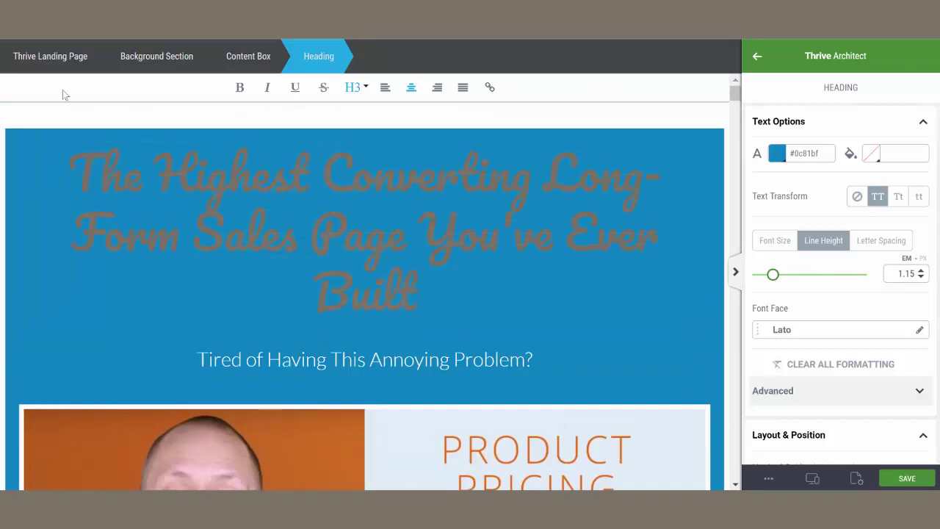
{"action": "left_click", "coordinate": [30, 62]}
{"action": "scroll", "coordinate": [369, 151], "scroll_direction": "down", "scroll_amount": 1}
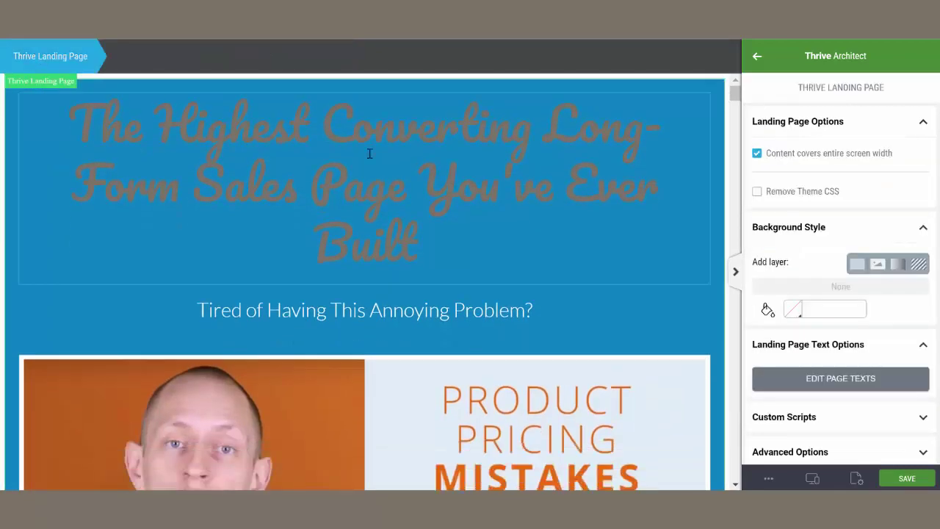
{"action": "left_click", "coordinate": [897, 381]}
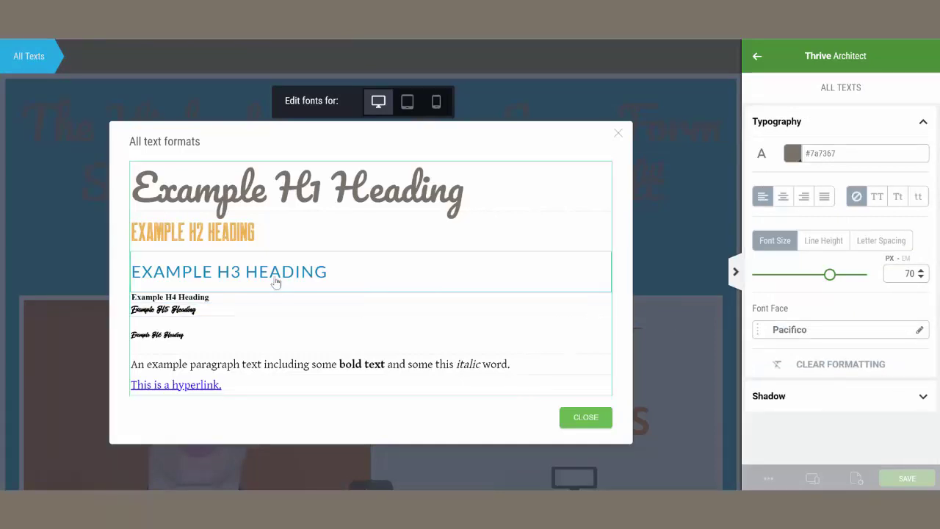
{"action": "left_click", "coordinate": [271, 275]}
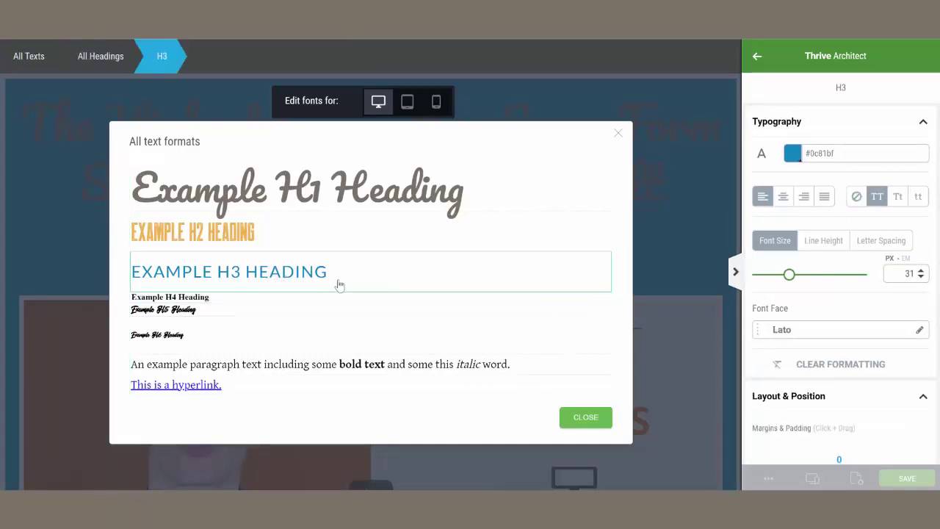
{"action": "left_click", "coordinate": [823, 242]}
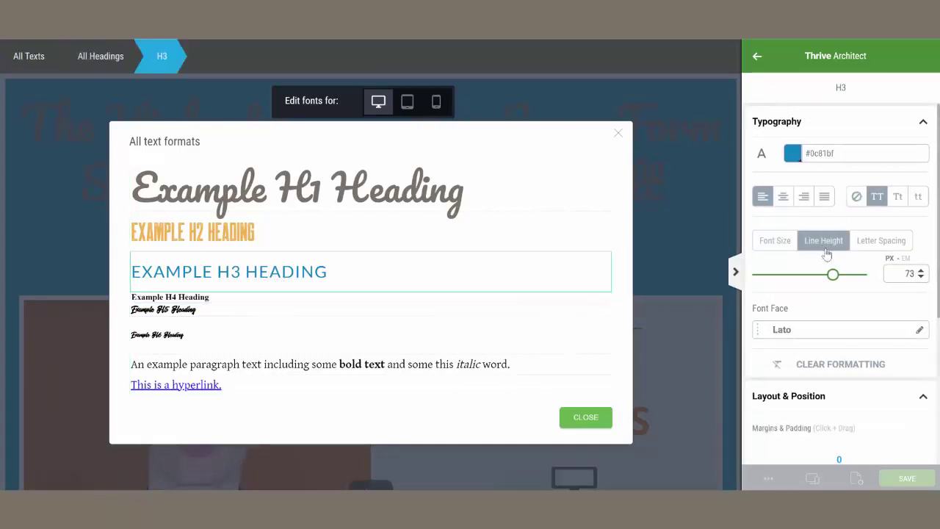
{"action": "left_click", "coordinate": [906, 258]}
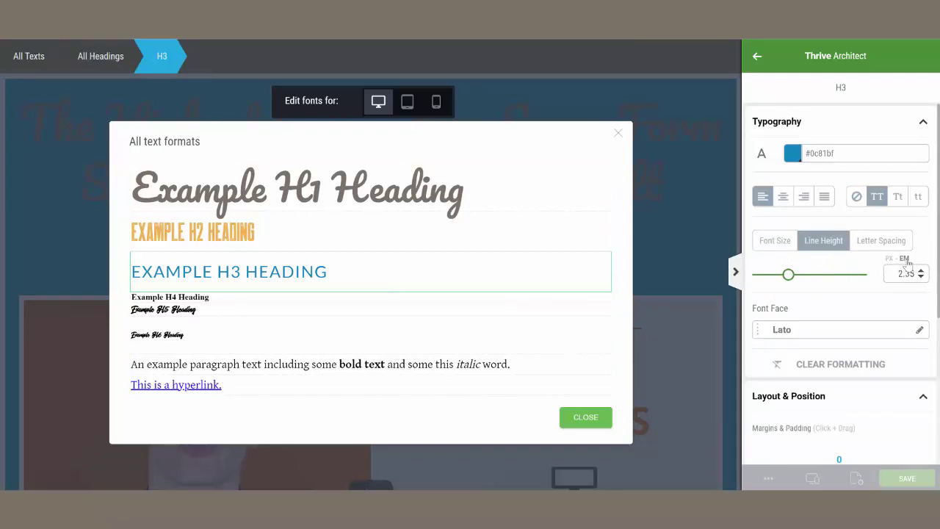
{"action": "double_click", "coordinate": [906, 273]}
{"action": "key", "text": "BackSpace"}
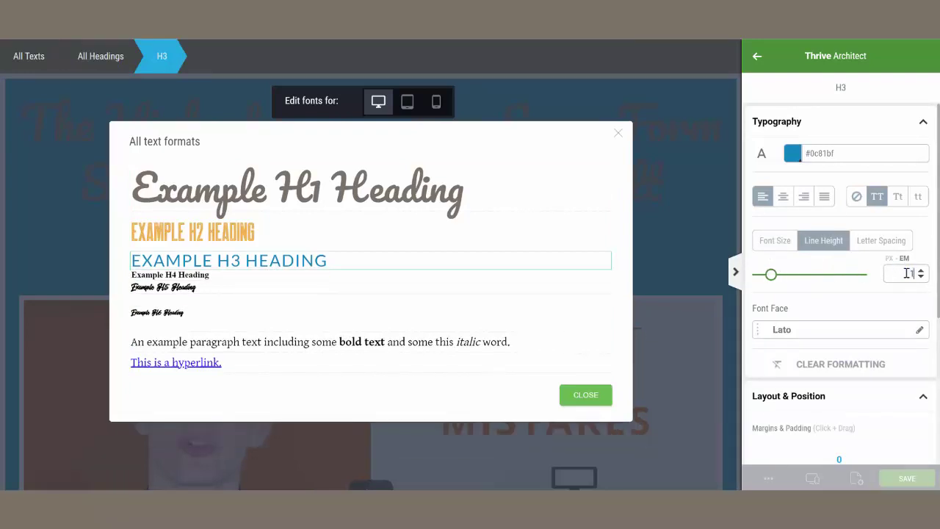
{"action": "type", "text": "1.55"}
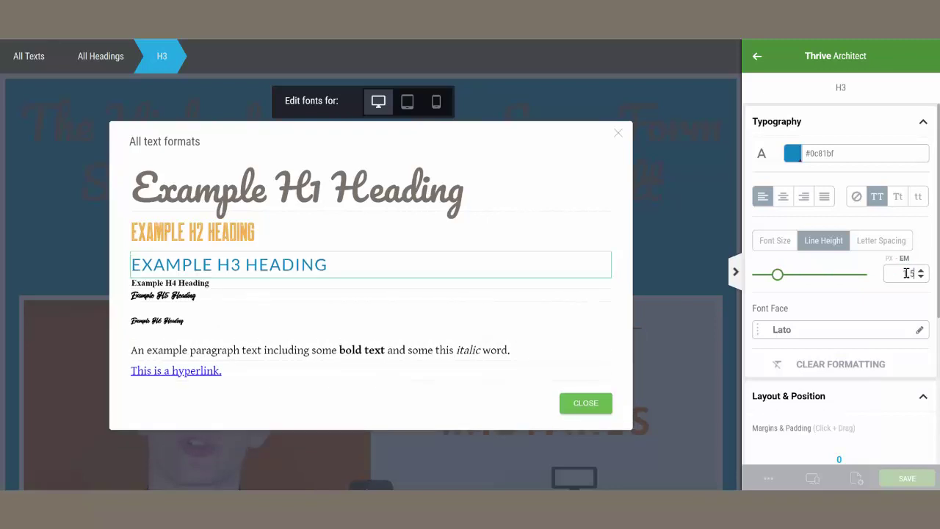
{"action": "left_click", "coordinate": [586, 404]}
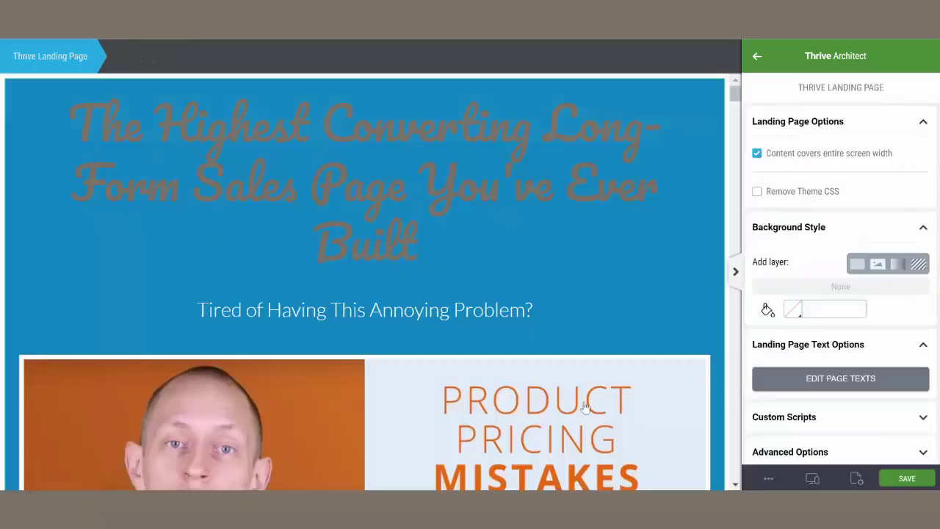
- Review the line spacing of the H3 headings down the sales page
{"action": "scroll", "coordinate": [580, 368], "scroll_direction": "down", "scroll_amount": 15}
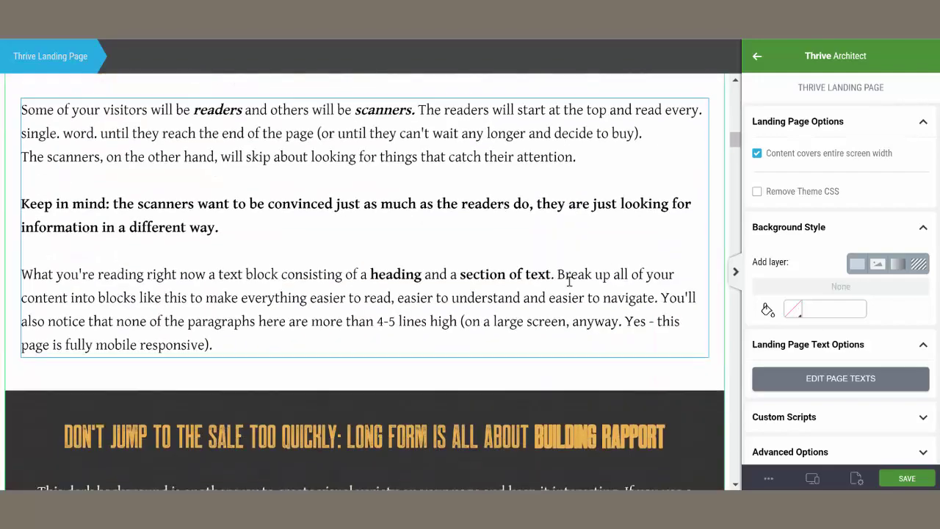
{"action": "scroll", "coordinate": [570, 282], "scroll_direction": "up", "scroll_amount": 10}
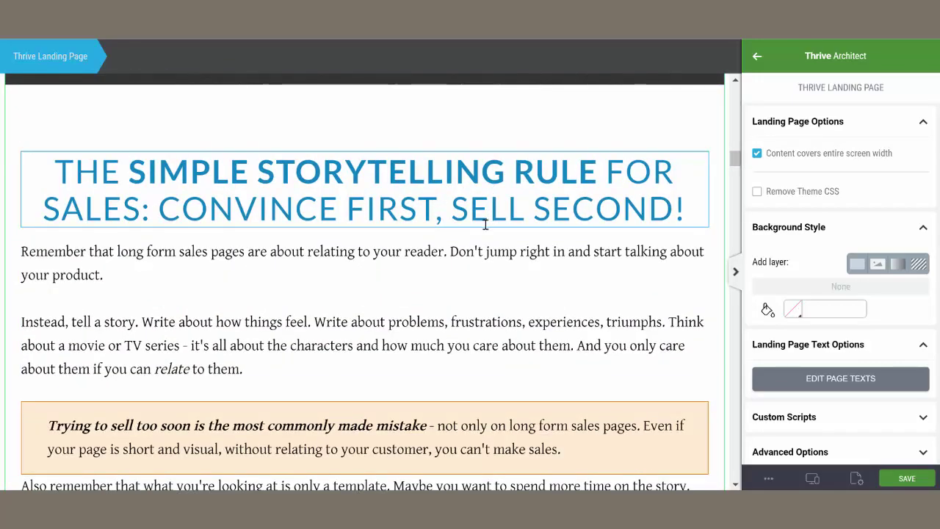
{"action": "scroll", "coordinate": [485, 226], "scroll_direction": "down", "scroll_amount": 6}
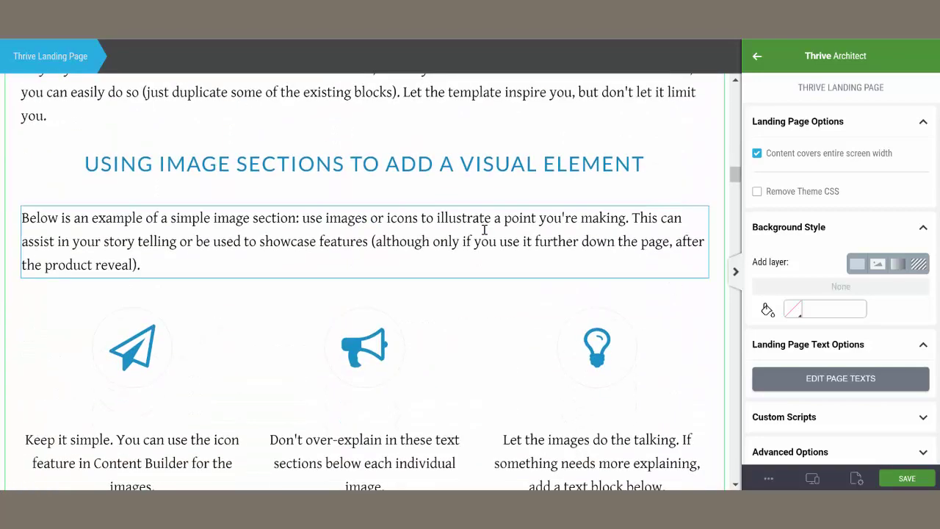
{"action": "scroll", "coordinate": [485, 230], "scroll_direction": "up", "scroll_amount": 8}
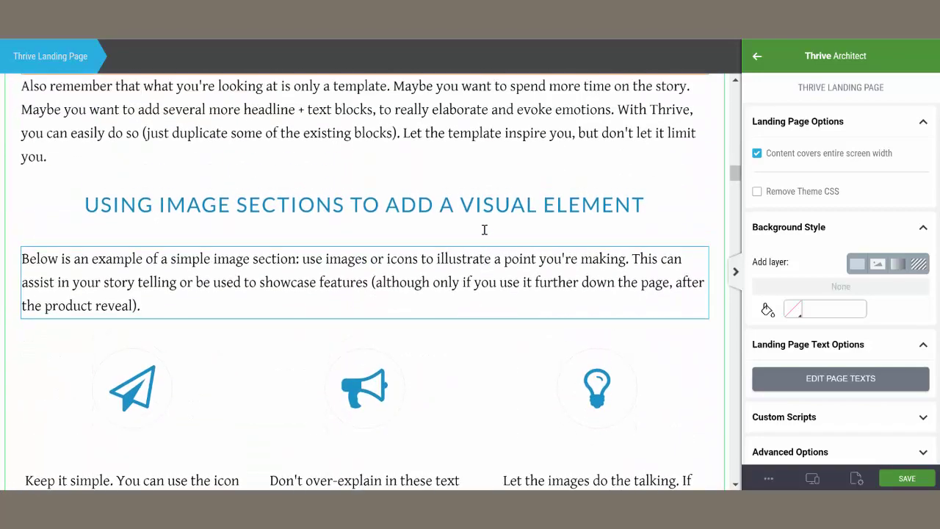
{"action": "scroll", "coordinate": [485, 230], "scroll_direction": "up", "scroll_amount": 15}
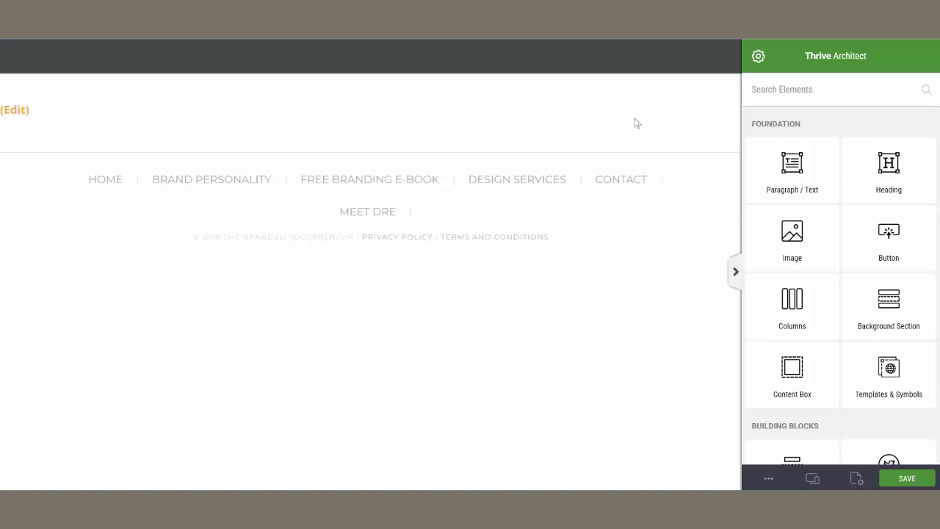
- Apply the "Blank Page v2" landing page template from the Blank set to the new page
{"action": "left_click", "coordinate": [857, 479]}
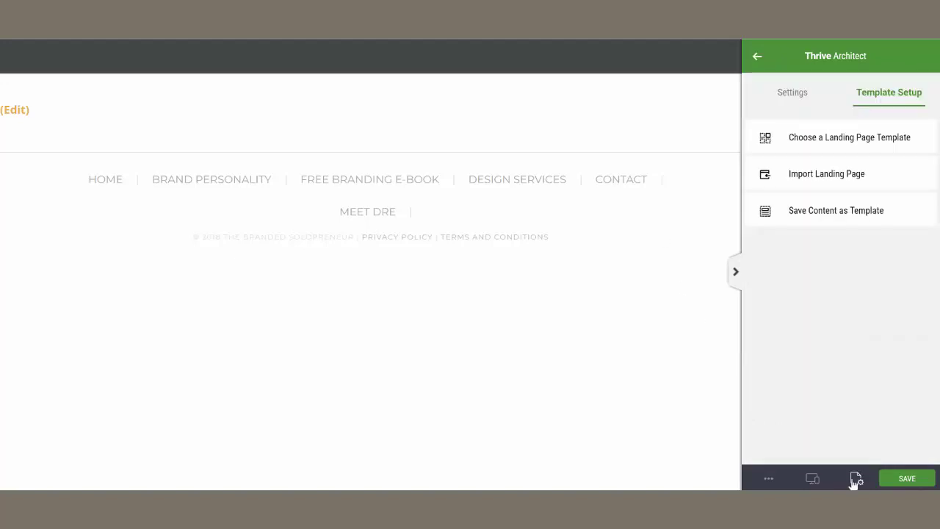
{"action": "left_click", "coordinate": [850, 139]}
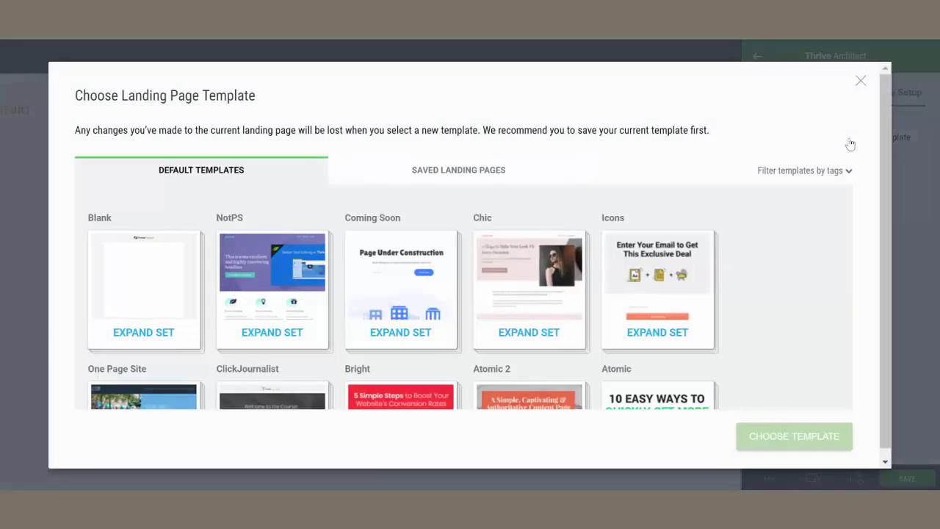
{"action": "left_click", "coordinate": [150, 274]}
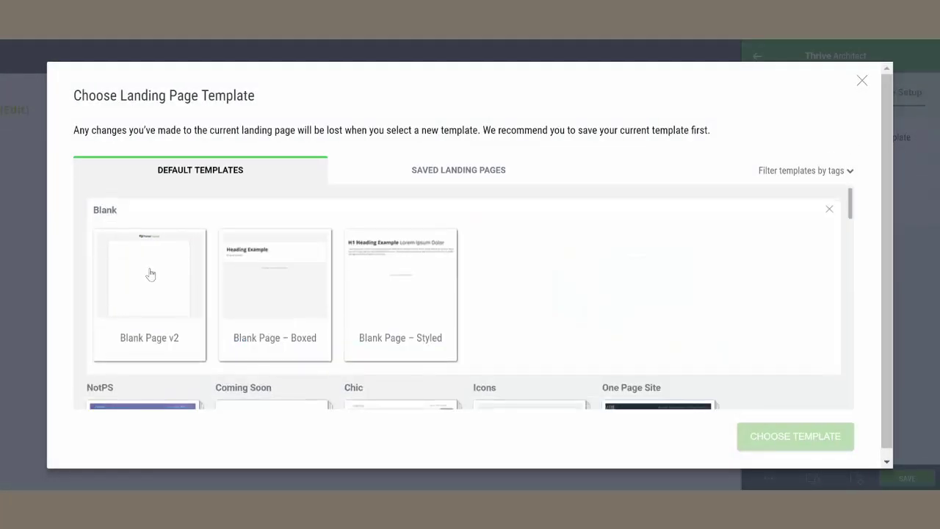
{"action": "left_click", "coordinate": [150, 273]}
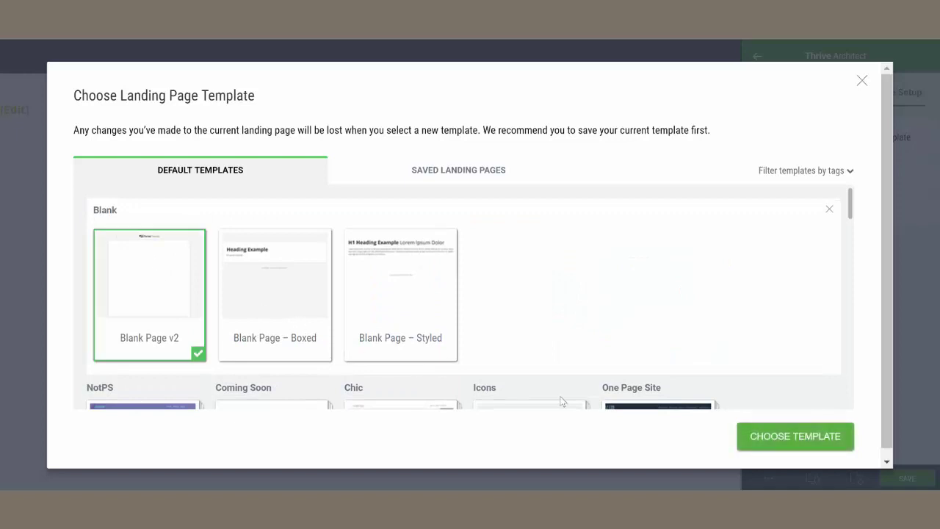
{"action": "left_click", "coordinate": [770, 437]}
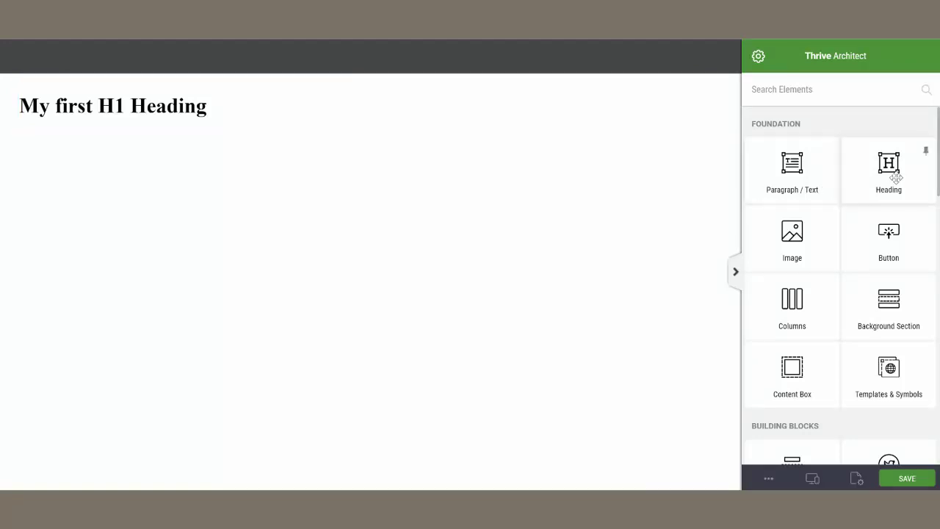
- Add a heading below "My first H1 Heading", make it an H4 and set its font to Montserrat
{"action": "left_click_drag", "start_coordinate": [890, 177], "coordinate": [353, 156]}
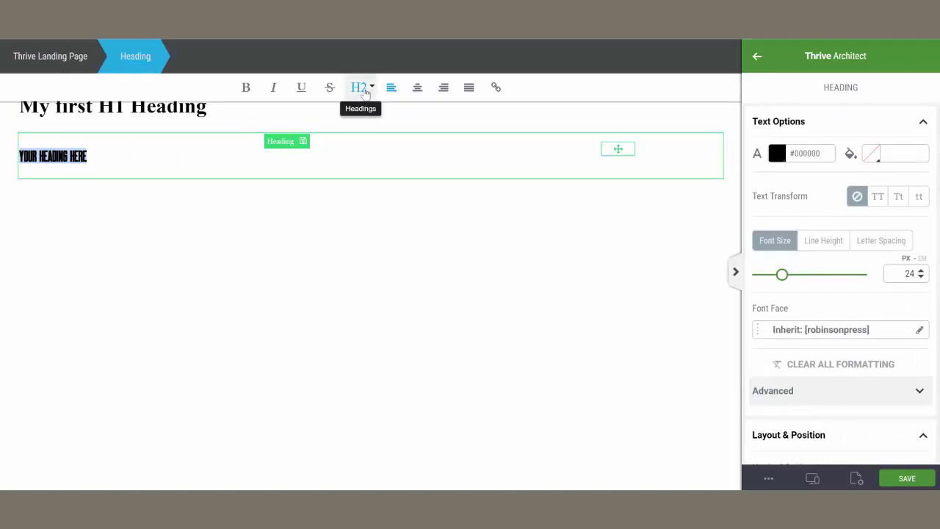
{"action": "left_click", "coordinate": [360, 89]}
{"action": "left_click", "coordinate": [383, 172]}
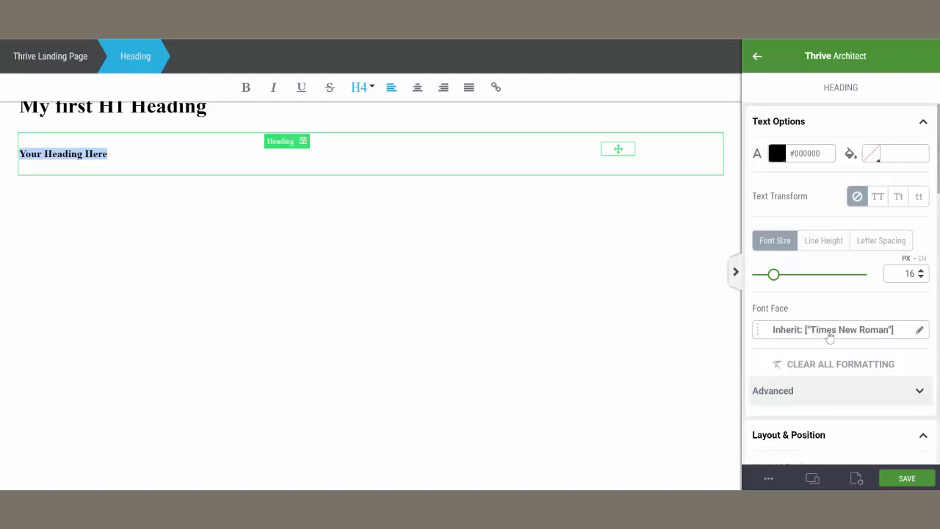
{"action": "left_click", "coordinate": [830, 332]}
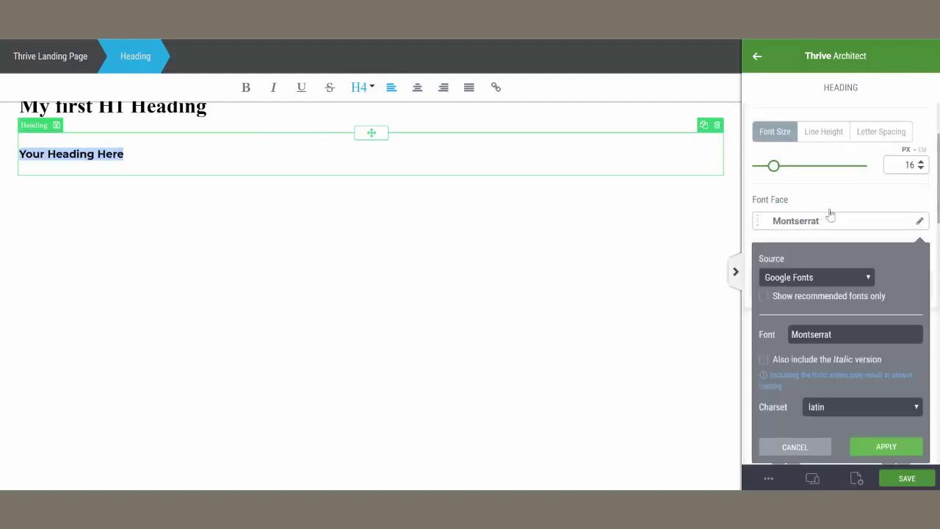
{"action": "left_click", "coordinate": [828, 334]}
{"action": "left_click", "coordinate": [875, 449]}
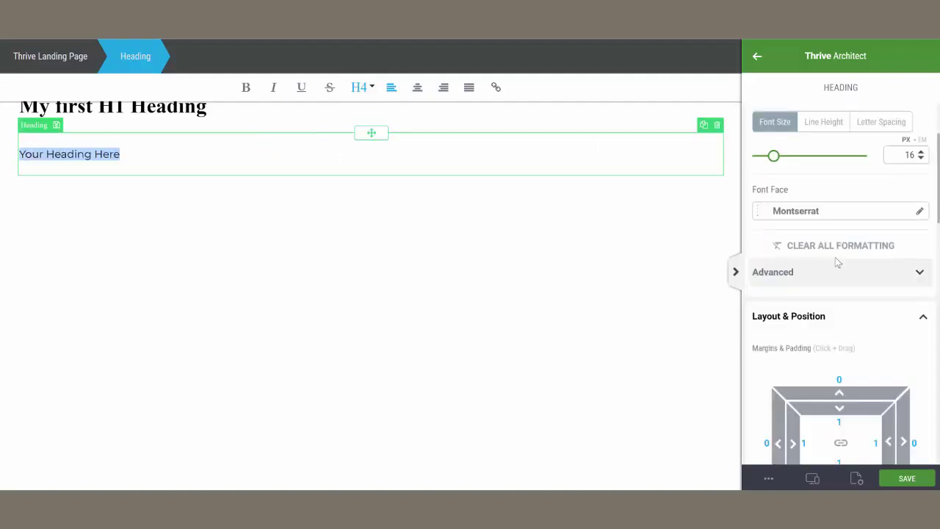
- Give the H4 heading 2 px letter spacing, transform it to uppercase and centre it
{"action": "scroll", "coordinate": [829, 184], "scroll_direction": "up", "scroll_amount": 1}
{"action": "left_click", "coordinate": [881, 195]}
{"action": "left_click", "coordinate": [921, 225]}
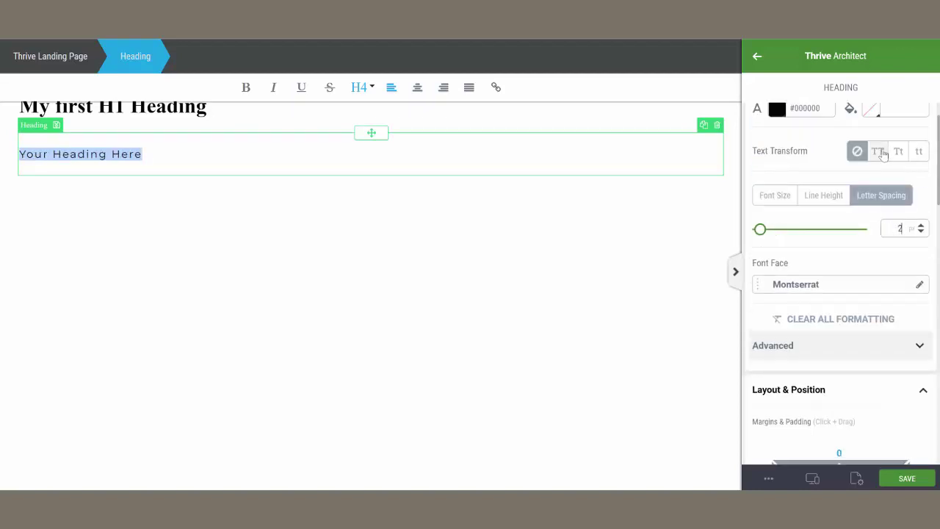
{"action": "left_click", "coordinate": [878, 150]}
{"action": "left_click", "coordinate": [417, 88]}
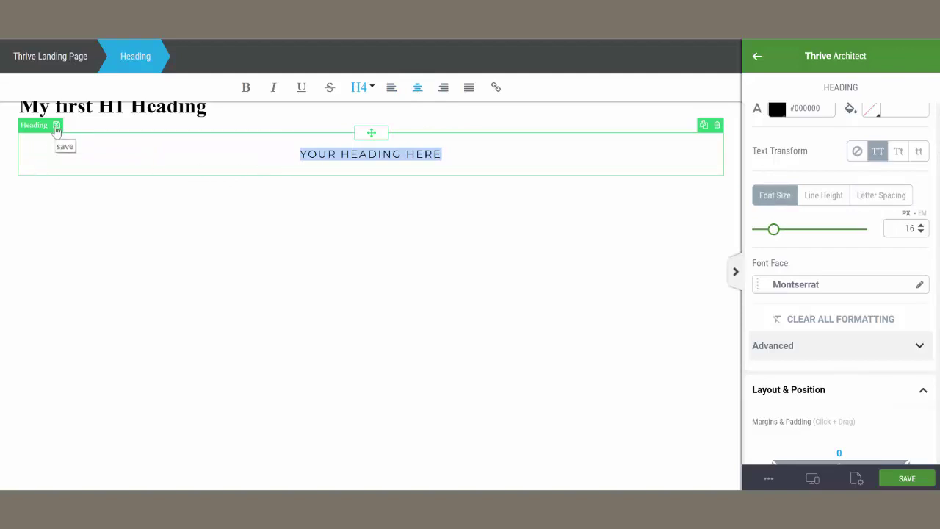
- Save the H4 heading as a reusable template named "H4 Subheadline" in the "headlines" category
{"action": "left_click", "coordinate": [56, 126]}
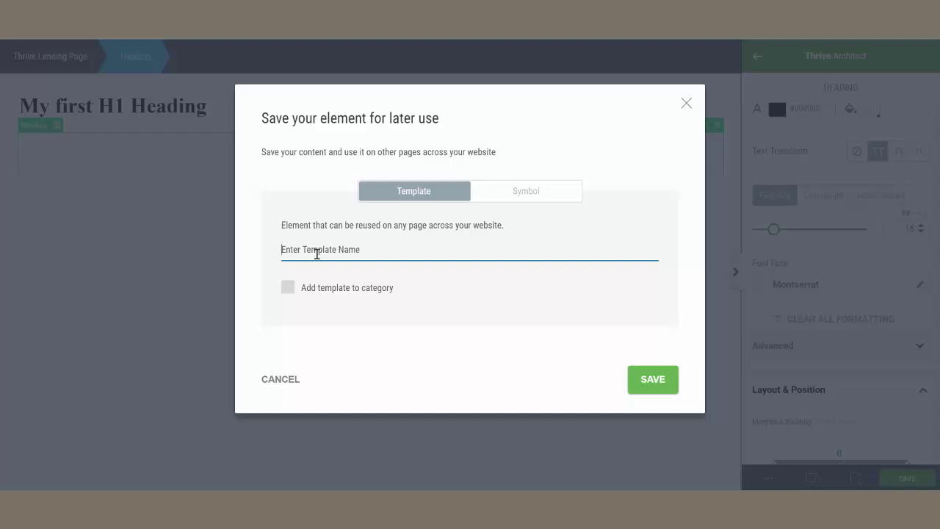
{"action": "type", "text": "H4 Subheadline"}
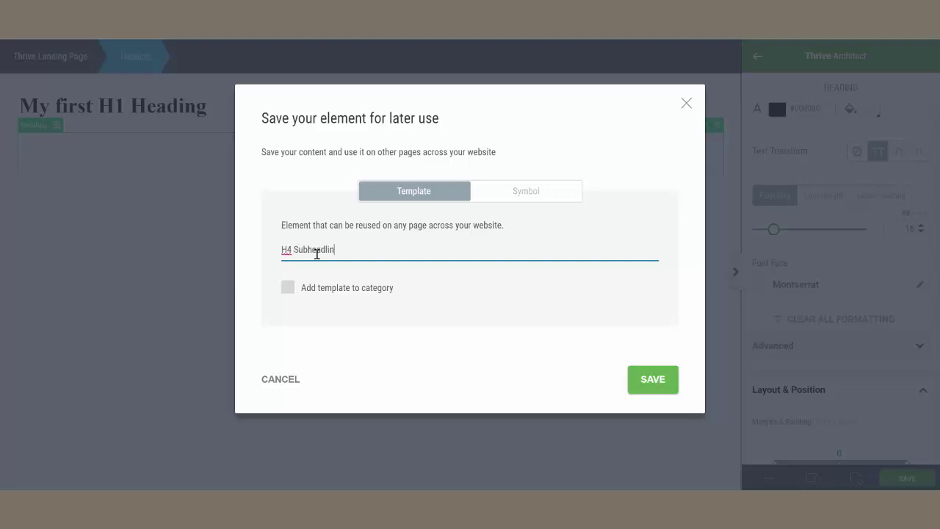
{"action": "left_click", "coordinate": [286, 290]}
{"action": "left_click", "coordinate": [324, 324]}
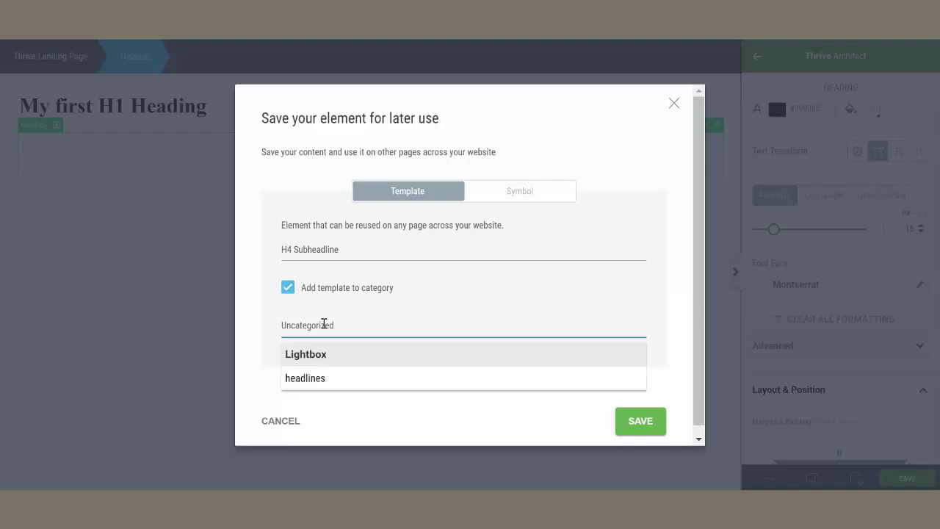
{"action": "left_click", "coordinate": [316, 378]}
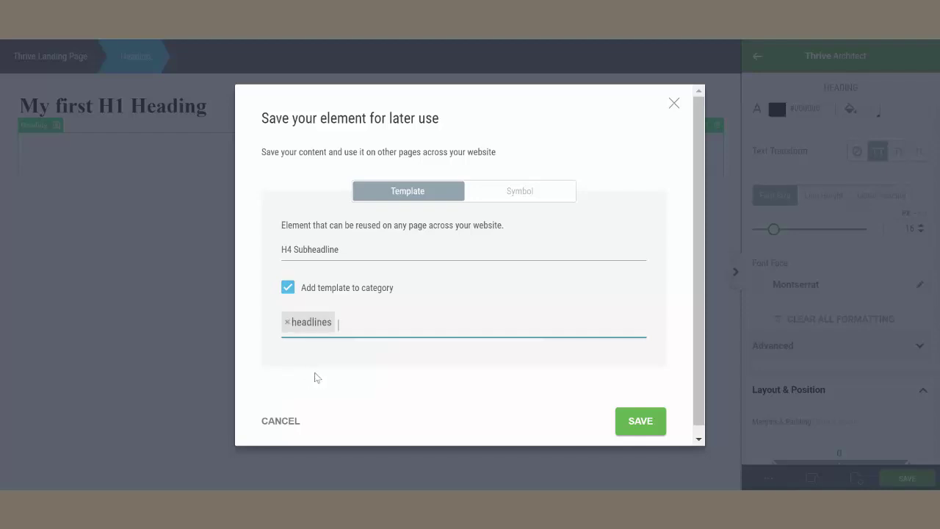
{"action": "left_click", "coordinate": [641, 421]}
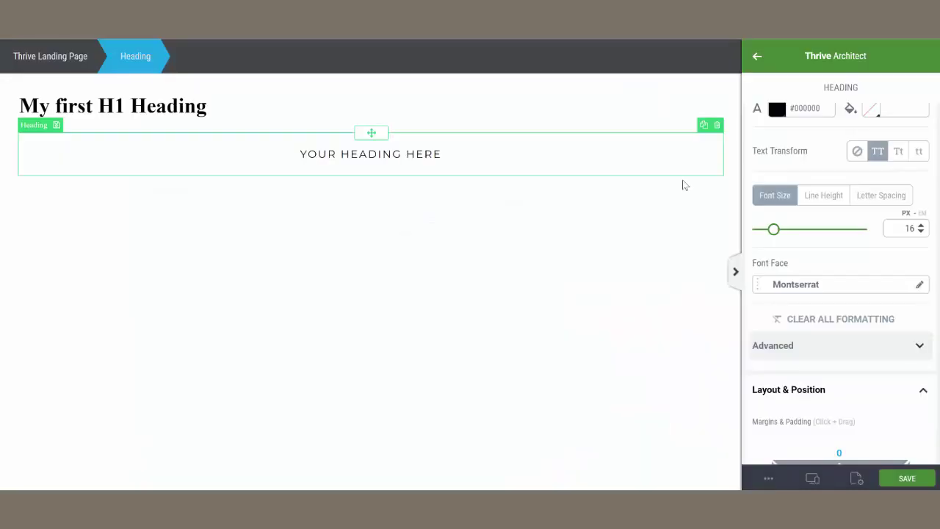
{"action": "left_click", "coordinate": [762, 56]}
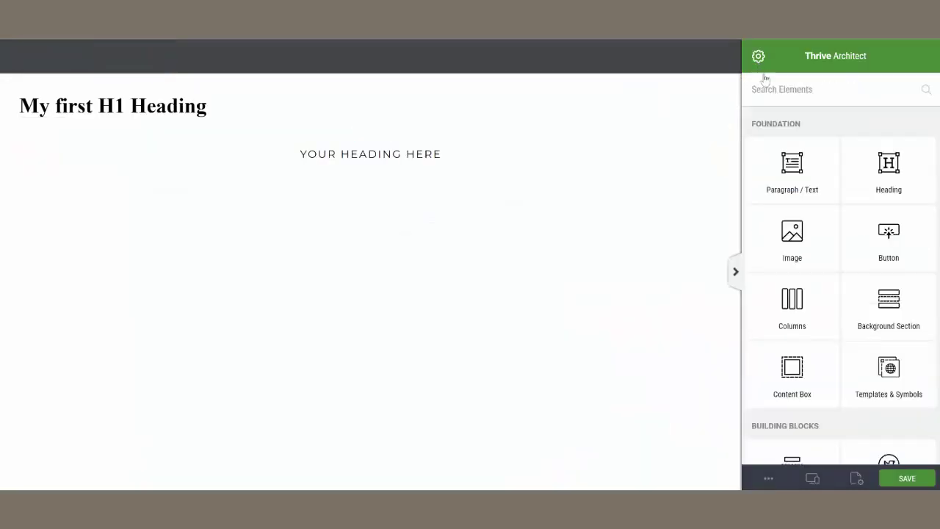
- Insert the saved "H4 Subheadline" content template below the existing headings on the page
{"action": "left_click", "coordinate": [882, 379]}
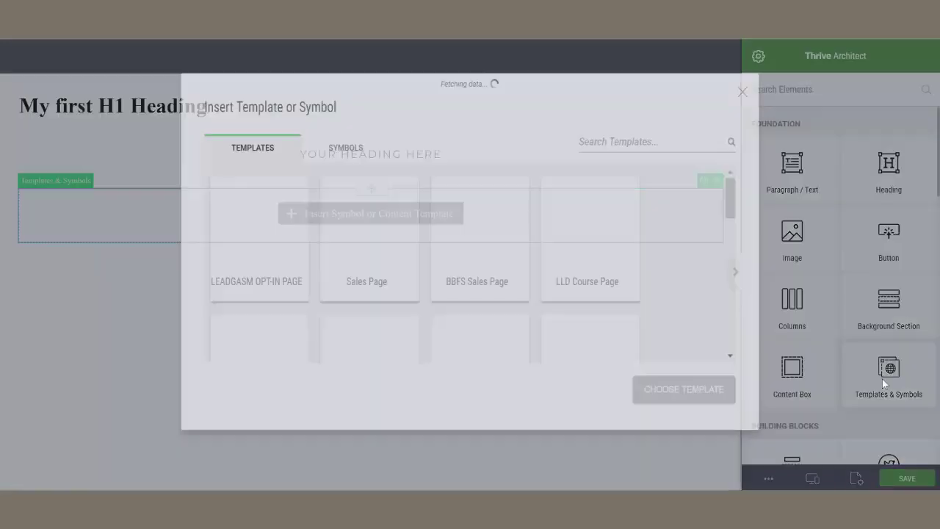
{"action": "scroll", "coordinate": [382, 258], "scroll_direction": "down", "scroll_amount": 5}
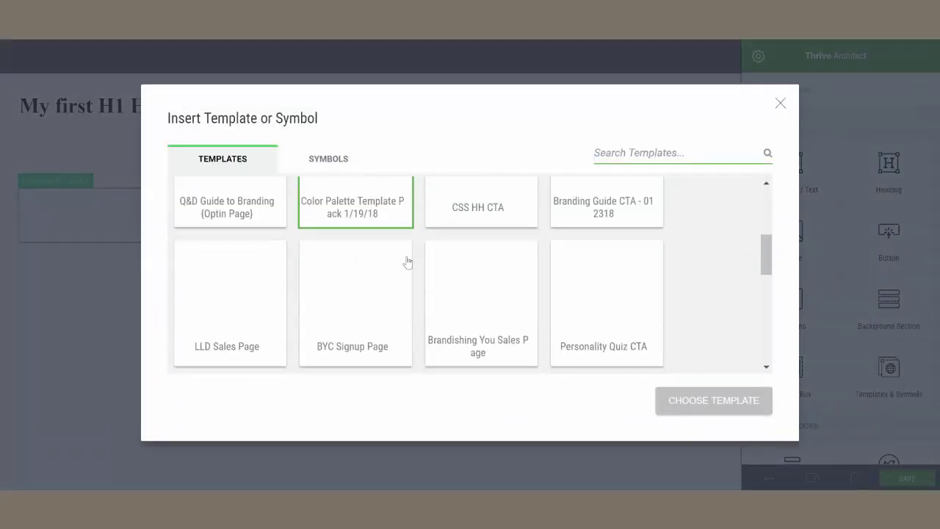
{"action": "scroll", "coordinate": [407, 261], "scroll_direction": "down", "scroll_amount": 5}
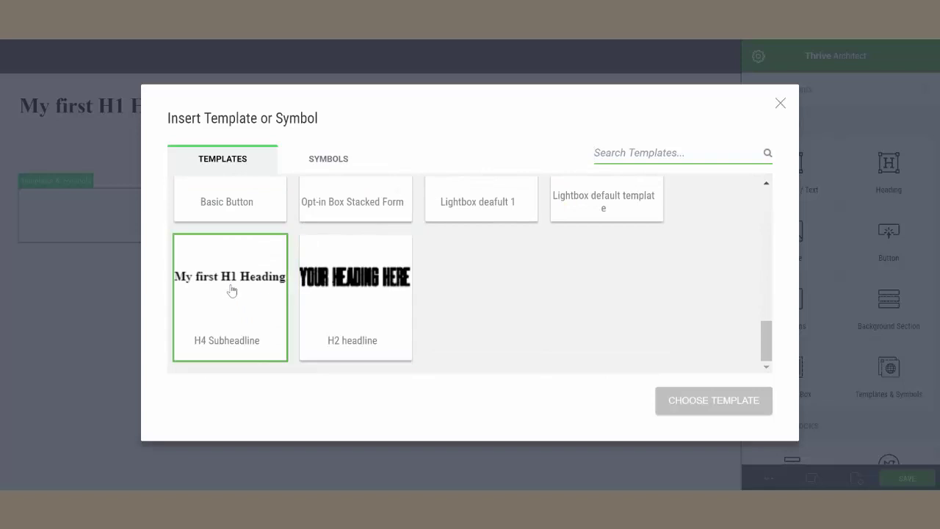
{"action": "left_click", "coordinate": [231, 291]}
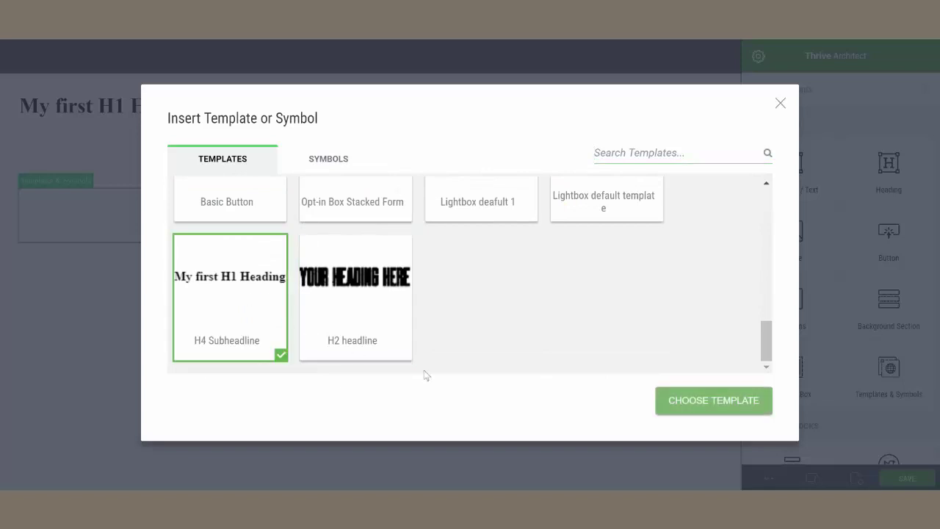
{"action": "left_click", "coordinate": [735, 402]}
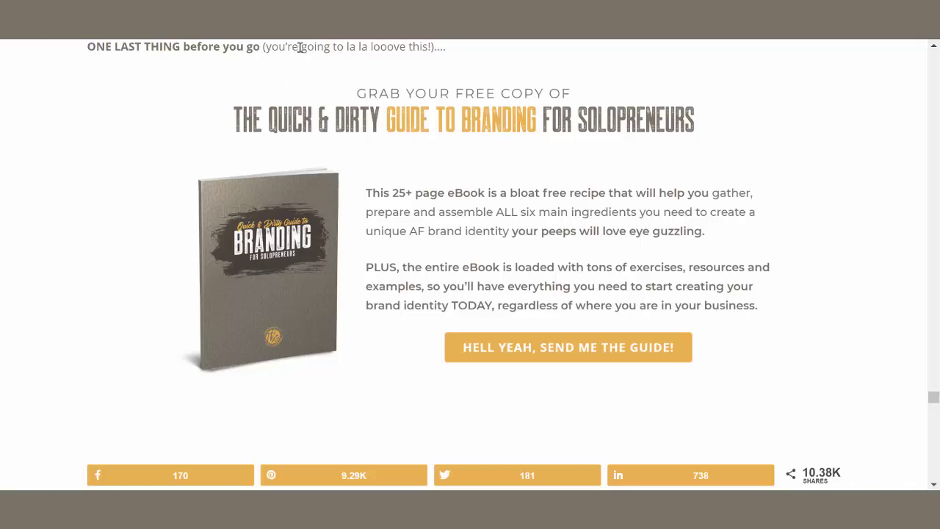
- Examine the "Quick & Dirty Guide to Branding for Solopreneurs" call-to-action at the end of the published blog posts
{"action": "scroll", "coordinate": [476, 154], "scroll_direction": "up", "scroll_amount": 8}
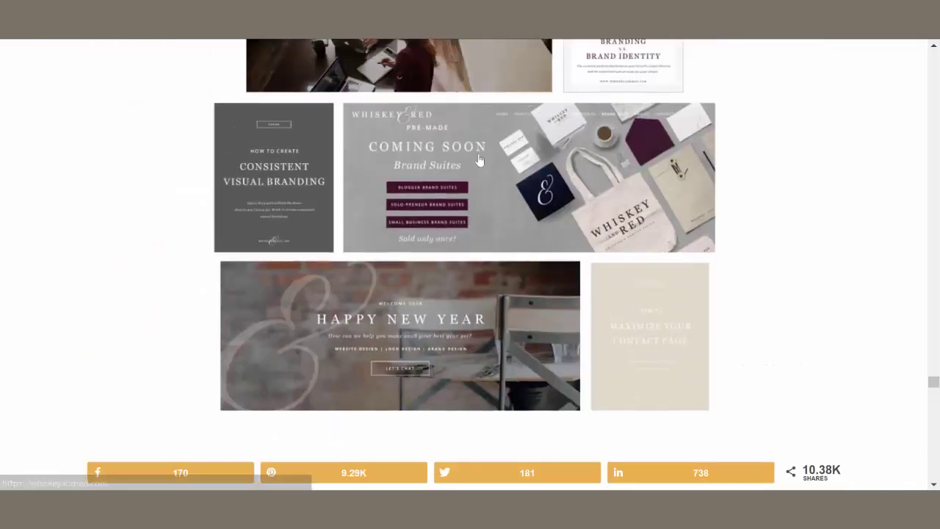
{"action": "scroll", "coordinate": [477, 158], "scroll_direction": "down", "scroll_amount": 5}
{"action": "scroll", "coordinate": [477, 155], "scroll_direction": "down", "scroll_amount": 4}
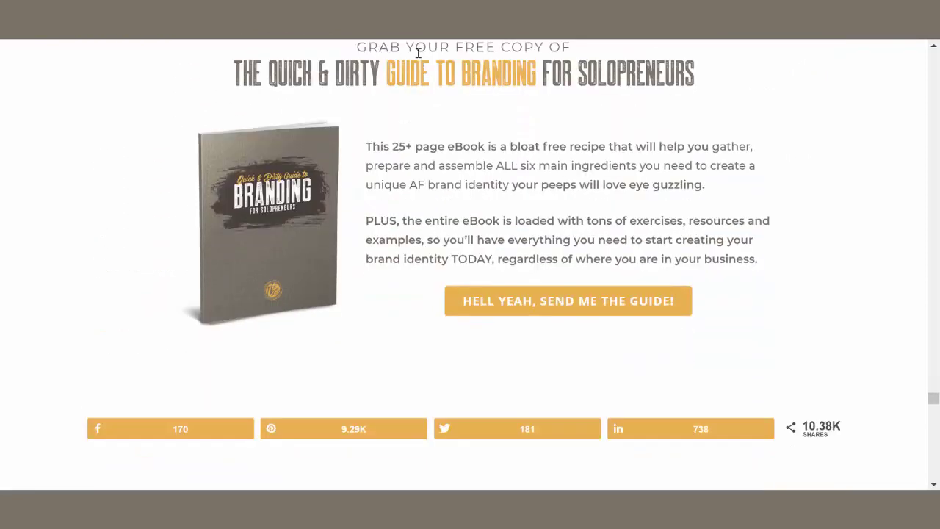
{"action": "scroll", "coordinate": [457, 196], "scroll_direction": "up", "scroll_amount": 1}
{"action": "scroll", "coordinate": [458, 196], "scroll_direction": "down", "scroll_amount": 1}
{"action": "scroll", "coordinate": [457, 210], "scroll_direction": "up", "scroll_amount": 1}
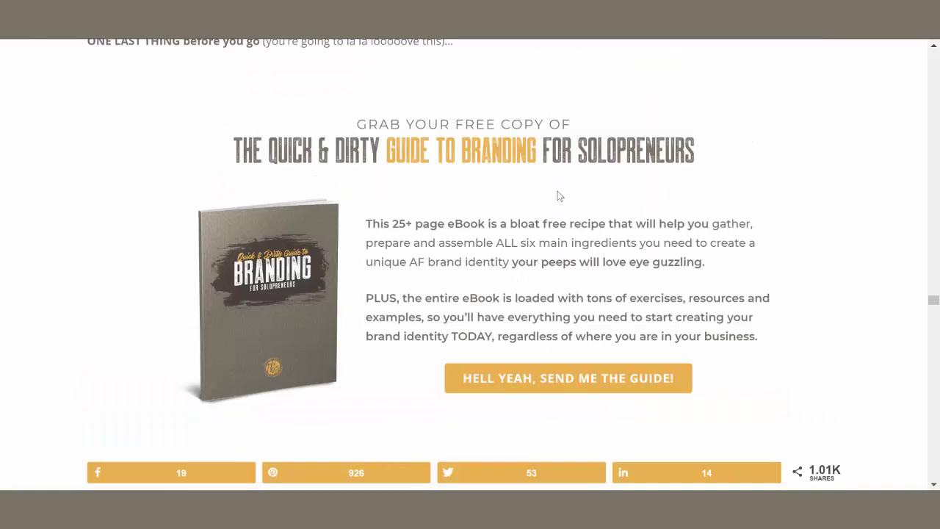
{"action": "scroll", "coordinate": [556, 198], "scroll_direction": "down", "scroll_amount": 2}
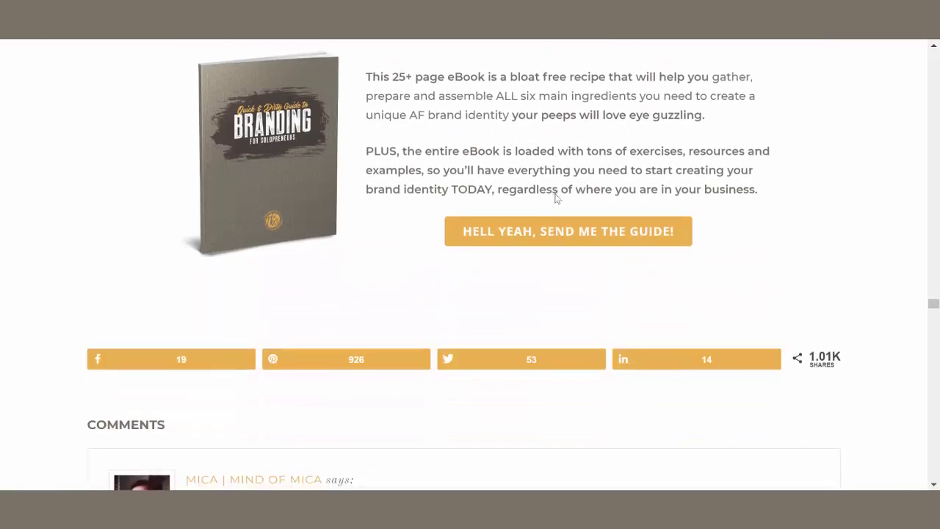
{"action": "scroll", "coordinate": [556, 196], "scroll_direction": "up", "scroll_amount": 3}
{"action": "scroll", "coordinate": [555, 194], "scroll_direction": "down", "scroll_amount": 1}
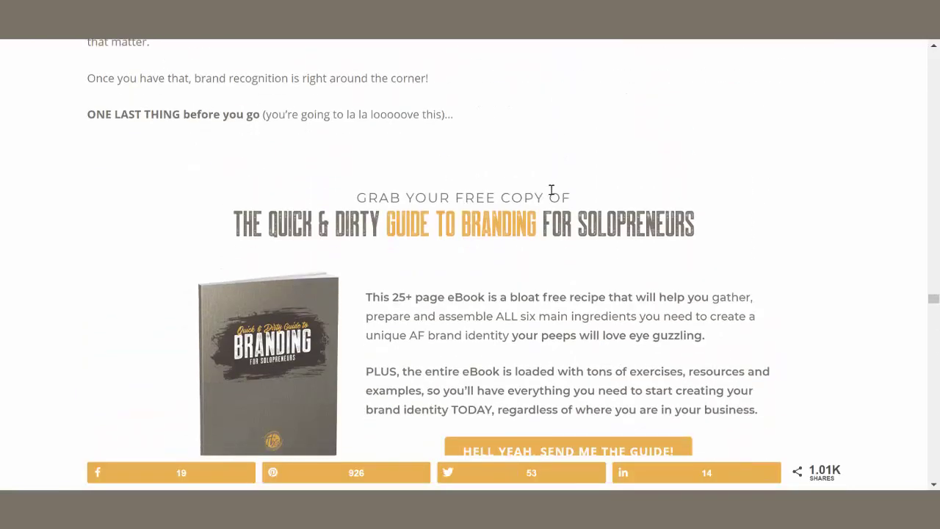
{"action": "scroll", "coordinate": [412, 110], "scroll_direction": "down", "scroll_amount": 1}
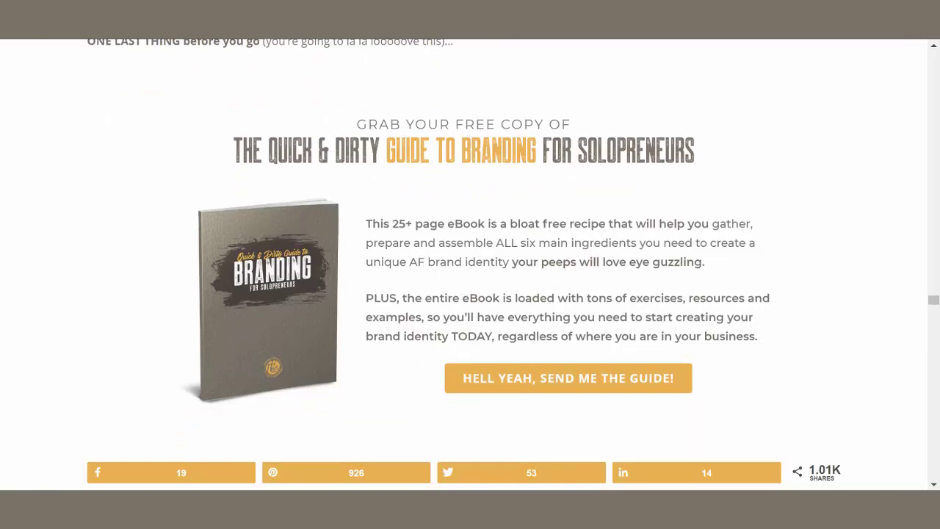
{"action": "scroll", "coordinate": [428, 189], "scroll_direction": "down", "scroll_amount": 1}
{"action": "scroll", "coordinate": [430, 191], "scroll_direction": "up", "scroll_amount": 1}
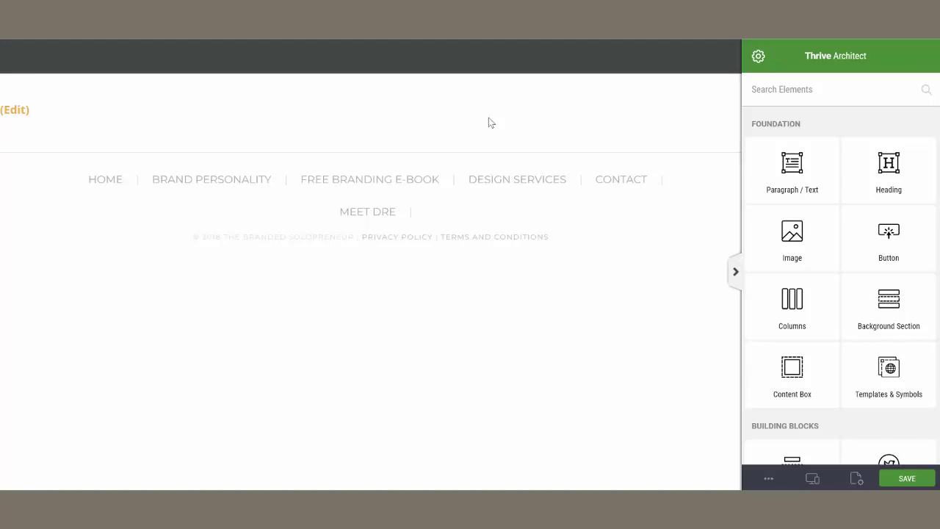
- Insert the saved "Branding Guide CTA - 012318" content template into the post
{"action": "left_click", "coordinate": [869, 376]}
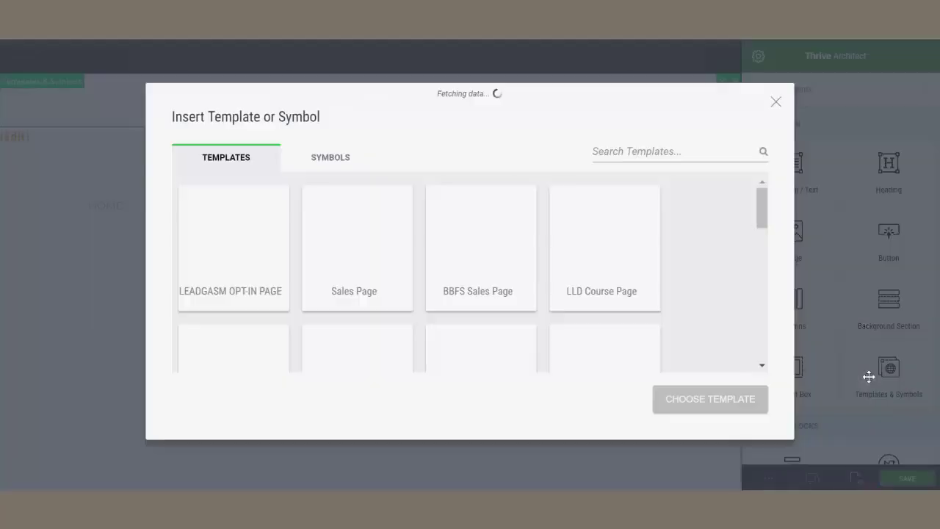
{"action": "scroll", "coordinate": [499, 236], "scroll_direction": "down", "scroll_amount": 3}
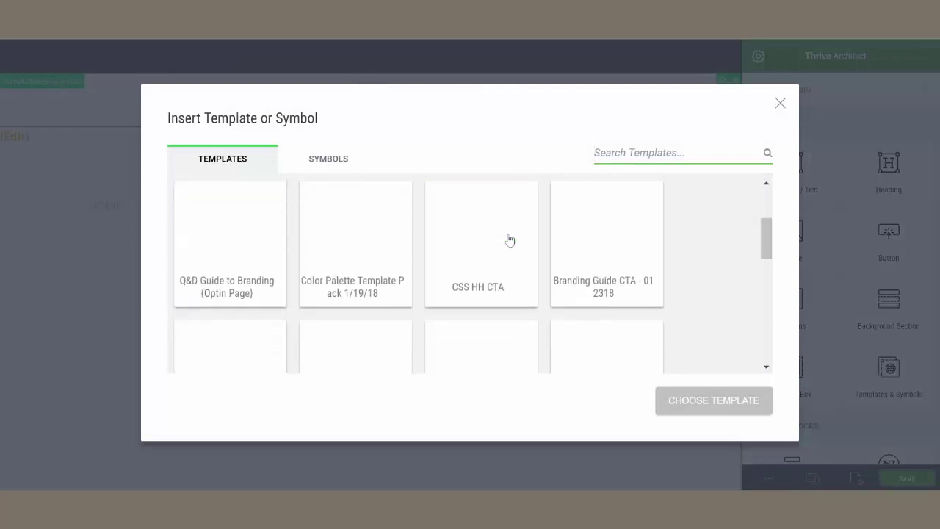
{"action": "left_click", "coordinate": [606, 238]}
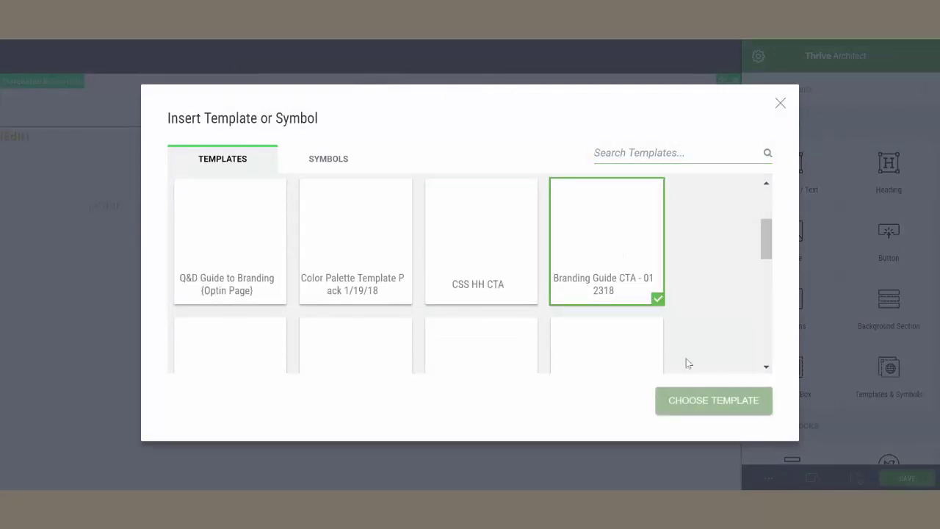
{"action": "left_click", "coordinate": [723, 407]}
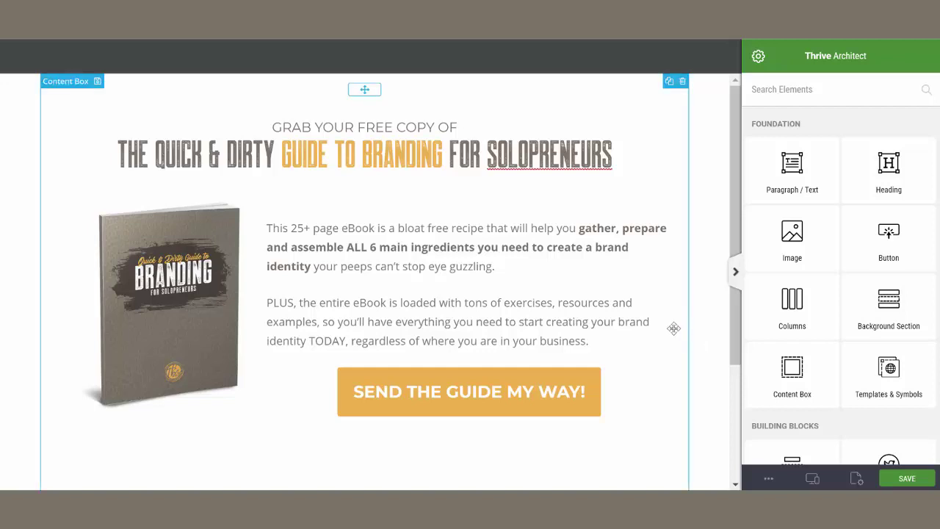
- Save the call-to-action's outer content box as a symbol named "Branding Guide CTA TEST", without assigning a category
{"action": "left_click", "coordinate": [674, 328]}
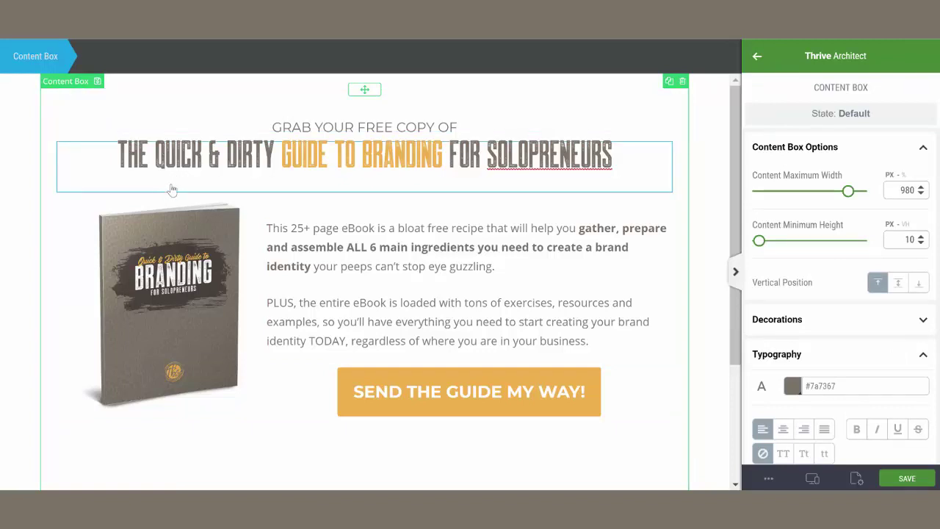
{"action": "left_click", "coordinate": [97, 82]}
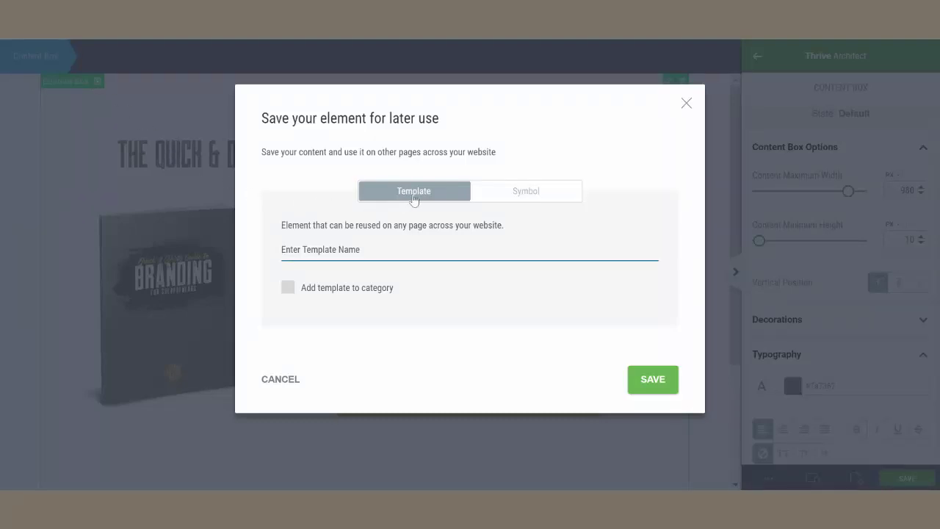
{"action": "left_click", "coordinate": [543, 193]}
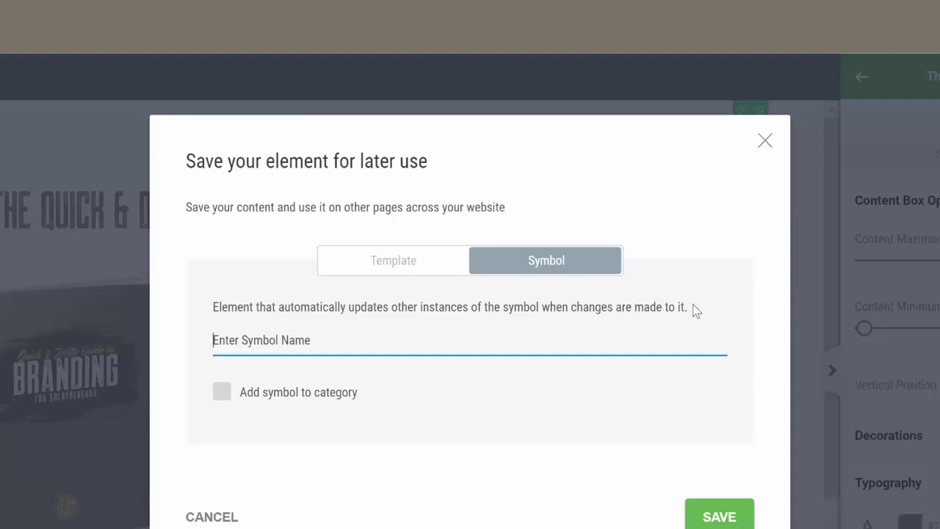
{"action": "left_click", "coordinate": [401, 260]}
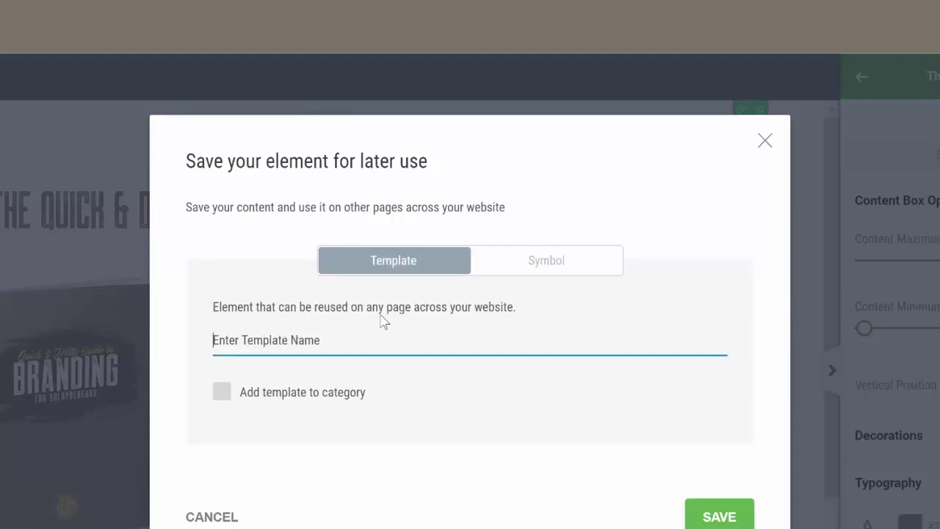
{"action": "left_click", "coordinate": [552, 266]}
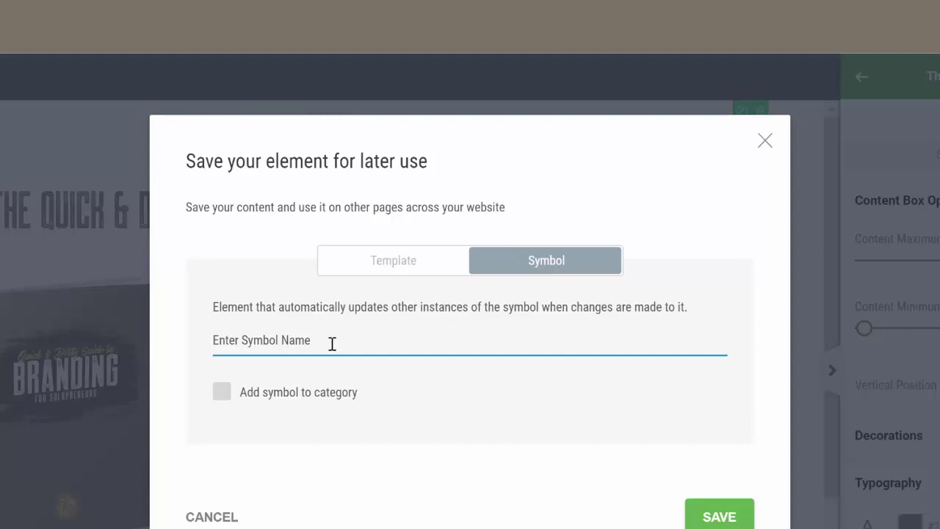
{"action": "left_click", "coordinate": [375, 269]}
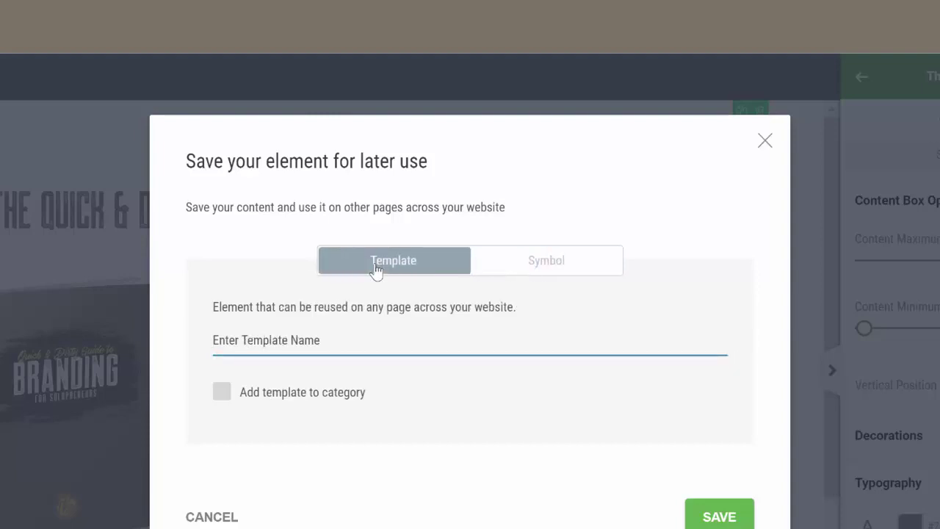
{"action": "left_click", "coordinate": [564, 264]}
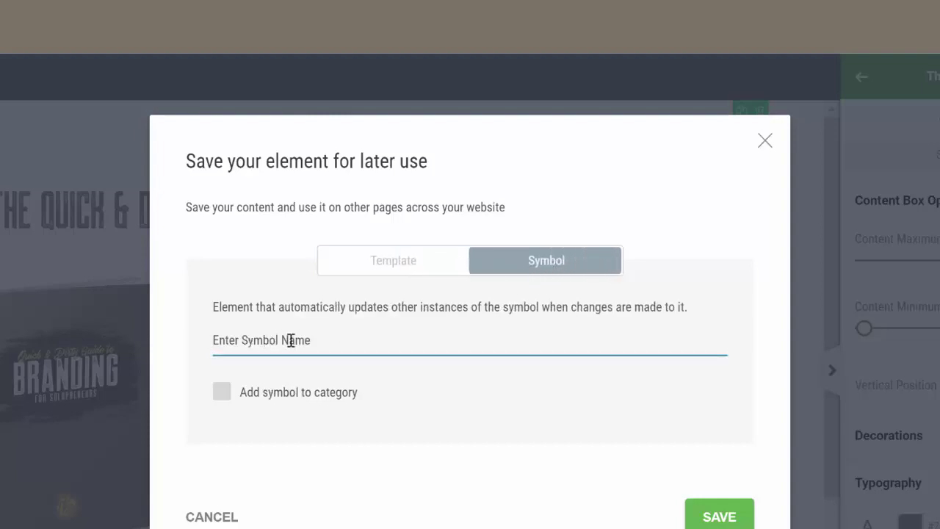
{"action": "type", "text": "Bra"}
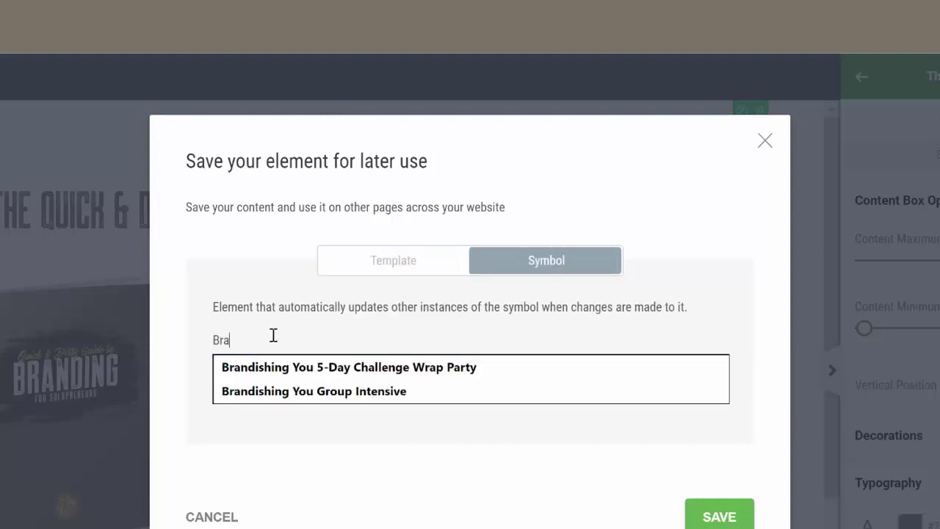
{"action": "type", "text": "nding Guide CTA "}
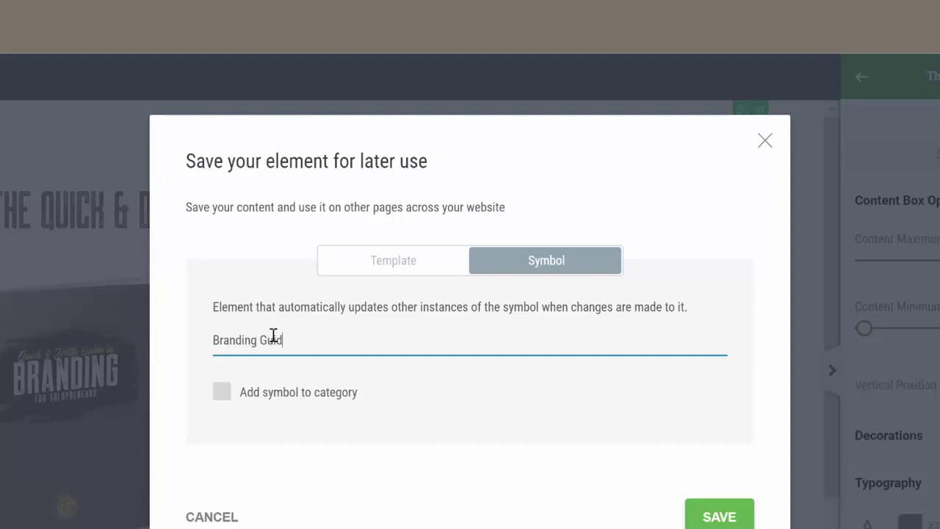
{"action": "type", "text": "TEST"}
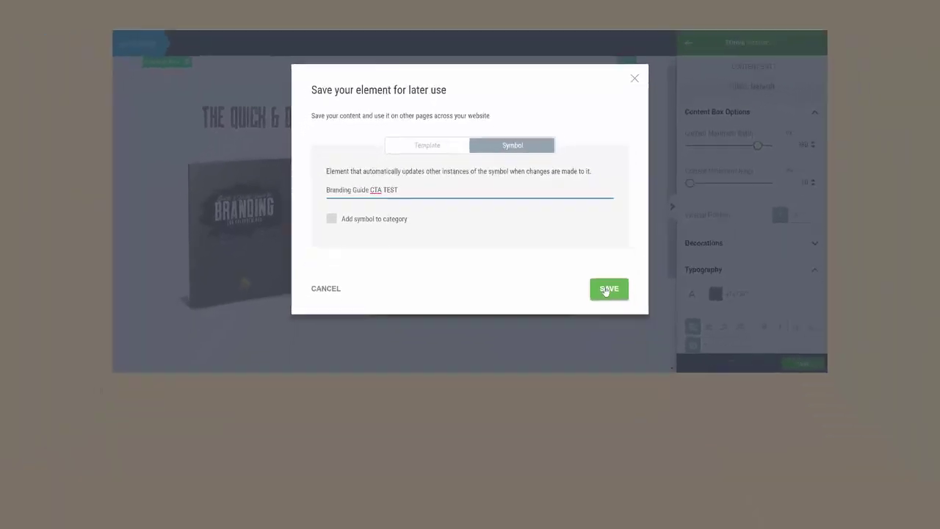
{"action": "left_click", "coordinate": [665, 408]}
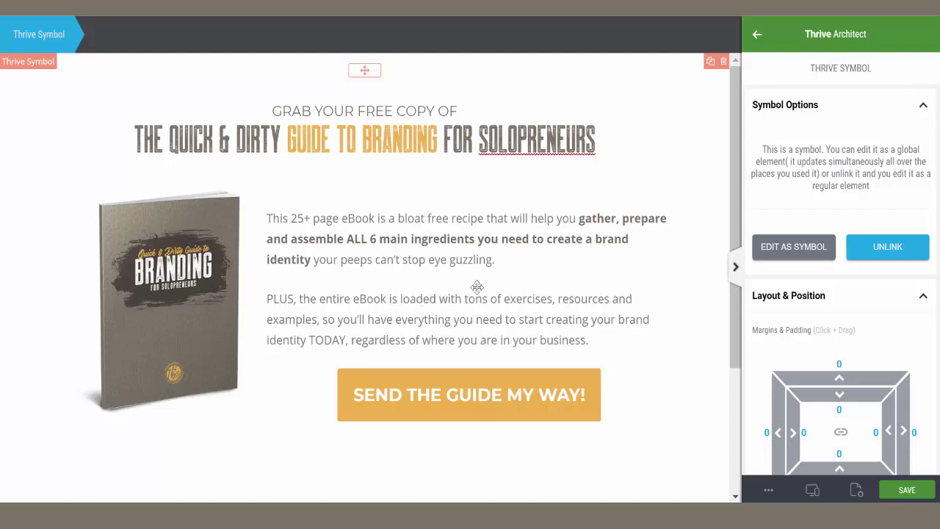
- Open the branding guide call-to-action for editing as a symbol, save and close it, and save the page
{"action": "left_click", "coordinate": [799, 253]}
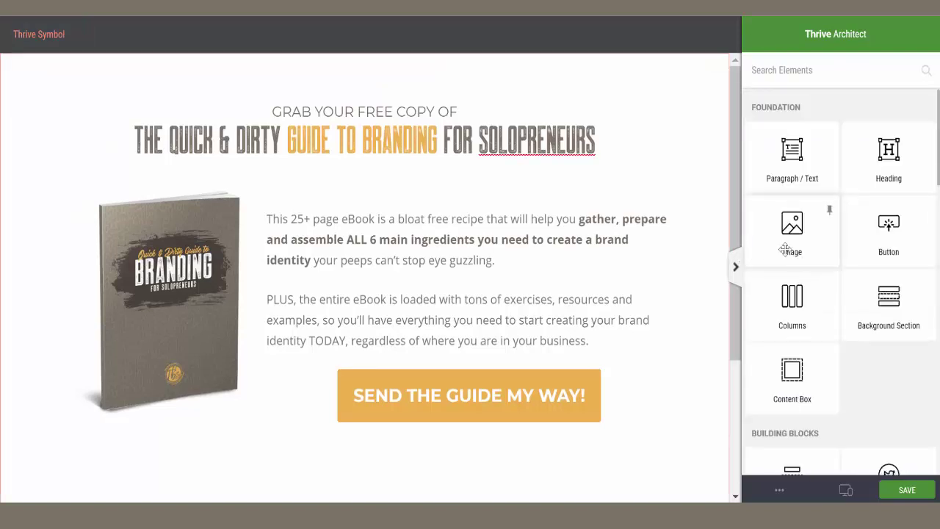
{"action": "left_click", "coordinate": [392, 241]}
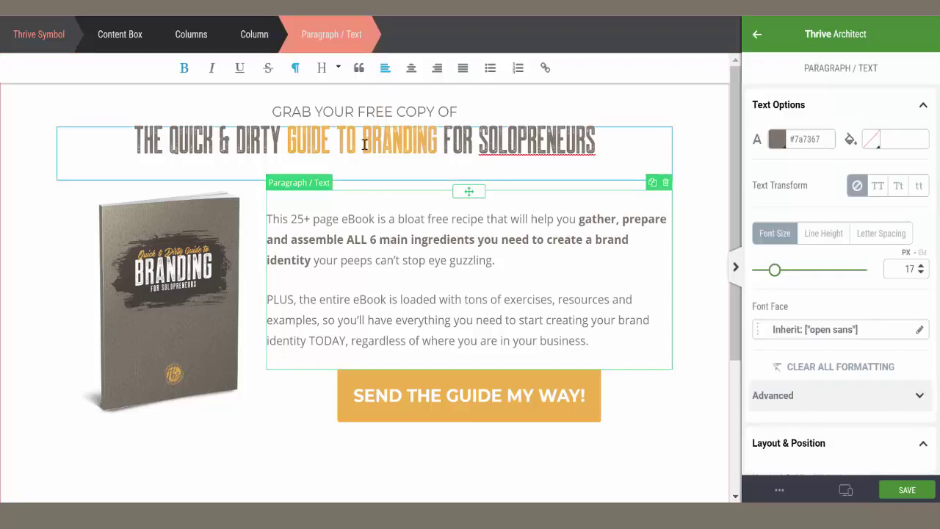
{"action": "scroll", "coordinate": [522, 283], "scroll_direction": "down", "scroll_amount": 1}
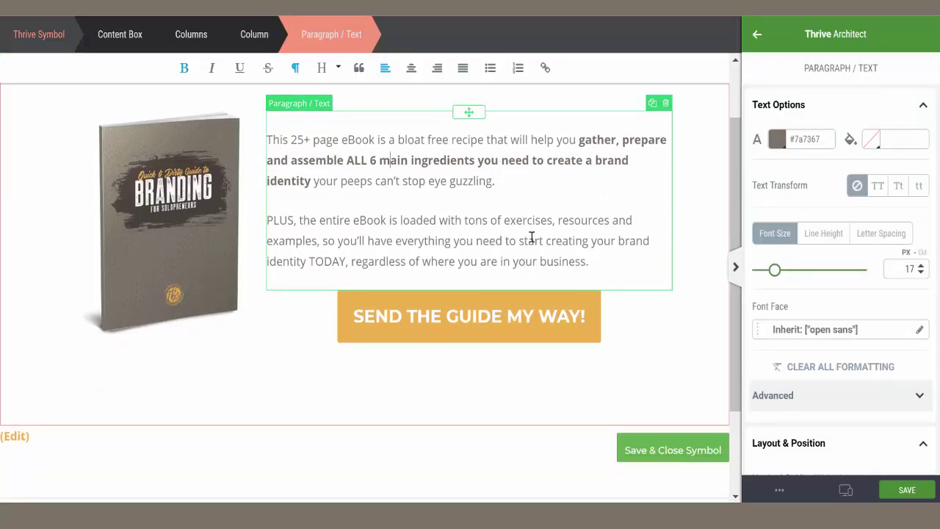
{"action": "left_click", "coordinate": [681, 454]}
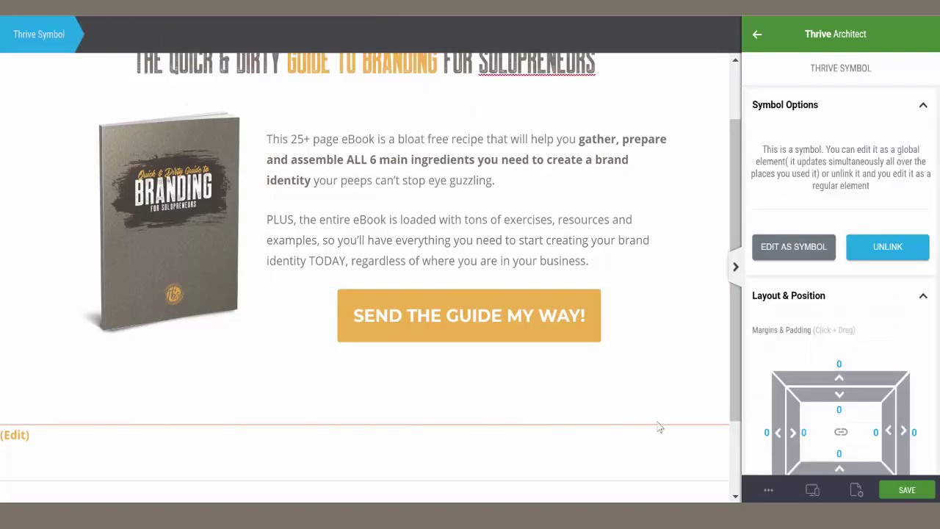
{"action": "scroll", "coordinate": [618, 343], "scroll_direction": "up", "scroll_amount": 1}
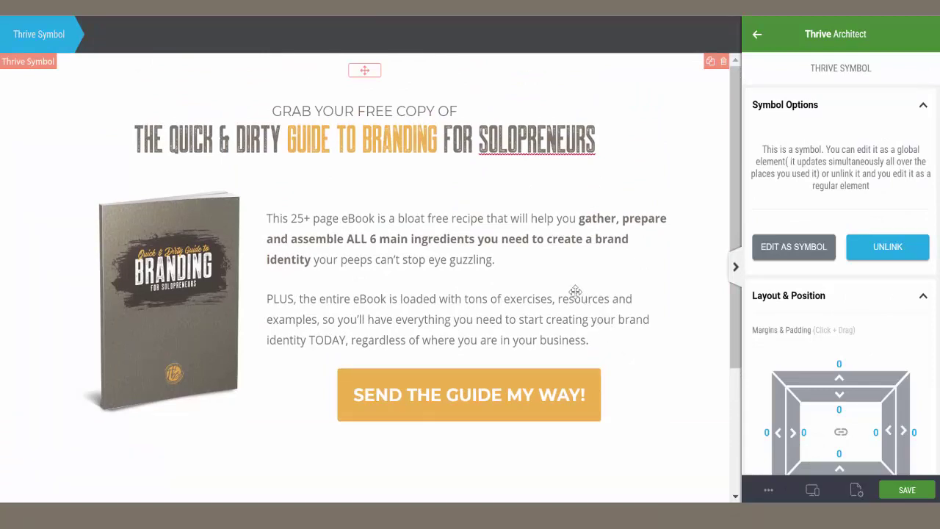
{"action": "key", "text": "ctrl+s"}
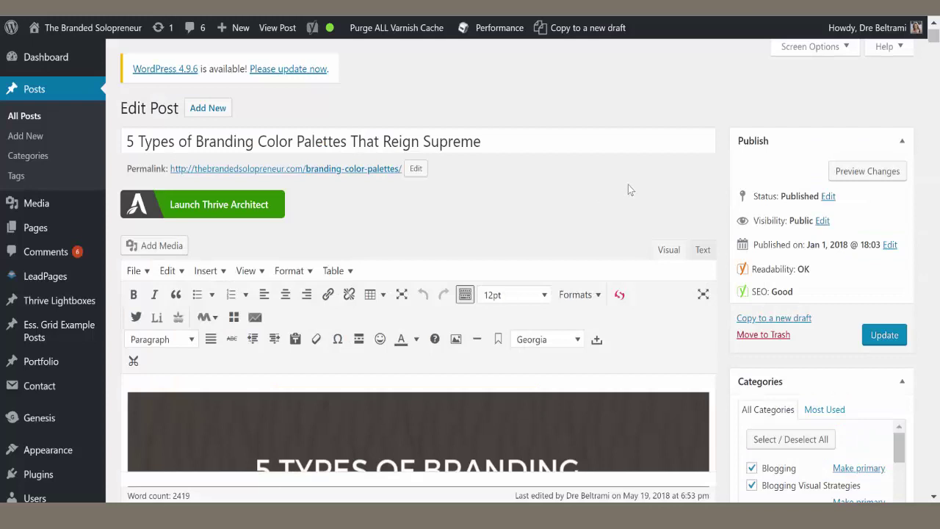
- Examine the content of the "5 Types of Branding Color Palettes That Reign Supreme" post in the WordPress editor
{"action": "scroll", "coordinate": [683, 224], "scroll_direction": "down", "scroll_amount": 1}
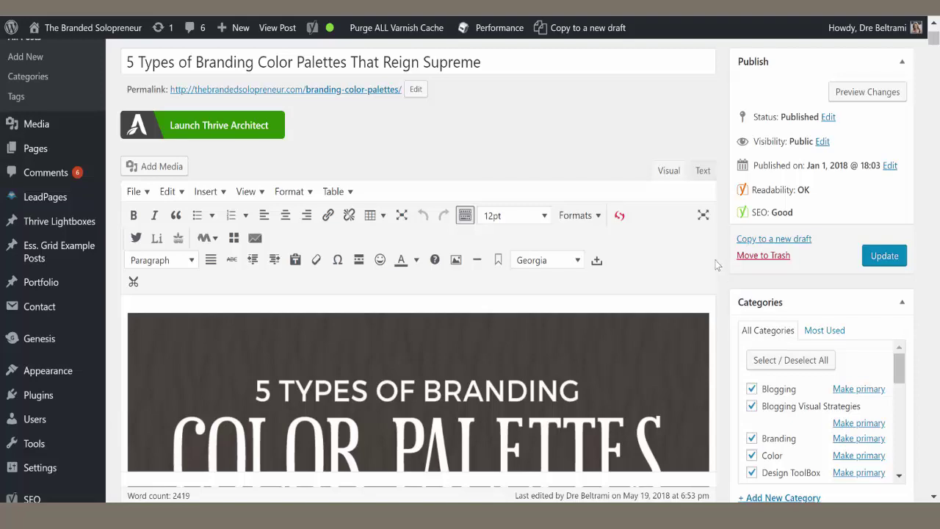
{"action": "scroll", "coordinate": [671, 248], "scroll_direction": "down", "scroll_amount": 4}
{"action": "scroll", "coordinate": [564, 270], "scroll_direction": "down", "scroll_amount": 18}
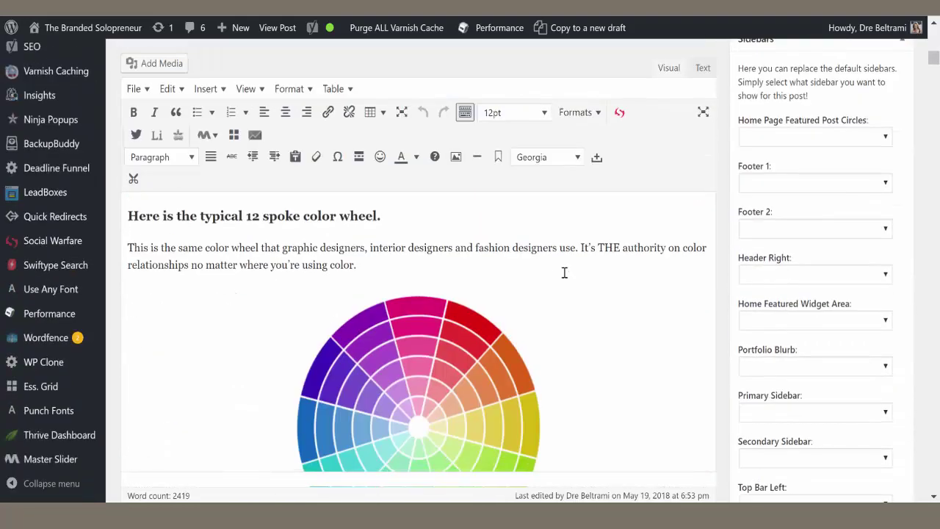
{"action": "scroll", "coordinate": [564, 273], "scroll_direction": "down", "scroll_amount": 15}
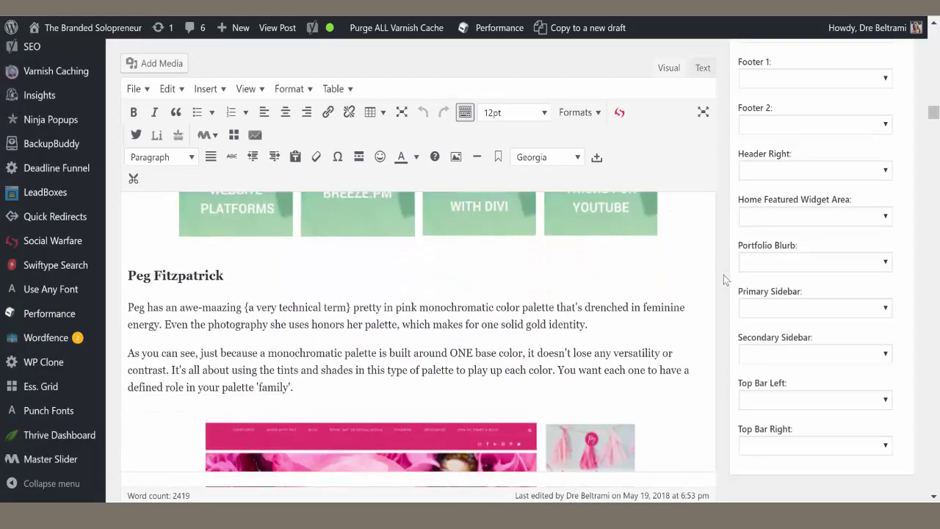
{"action": "scroll", "coordinate": [719, 277], "scroll_direction": "down", "scroll_amount": 15}
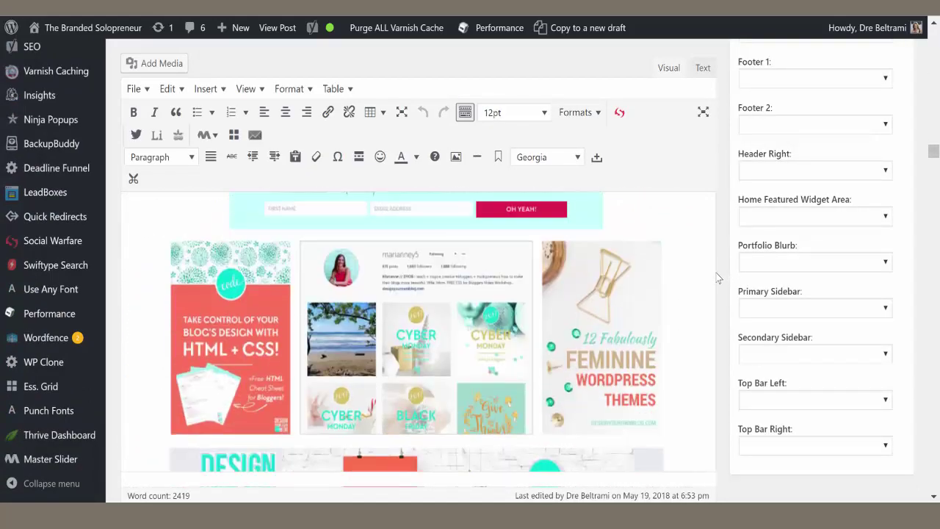
{"action": "scroll", "coordinate": [719, 277], "scroll_direction": "up", "scroll_amount": 20}
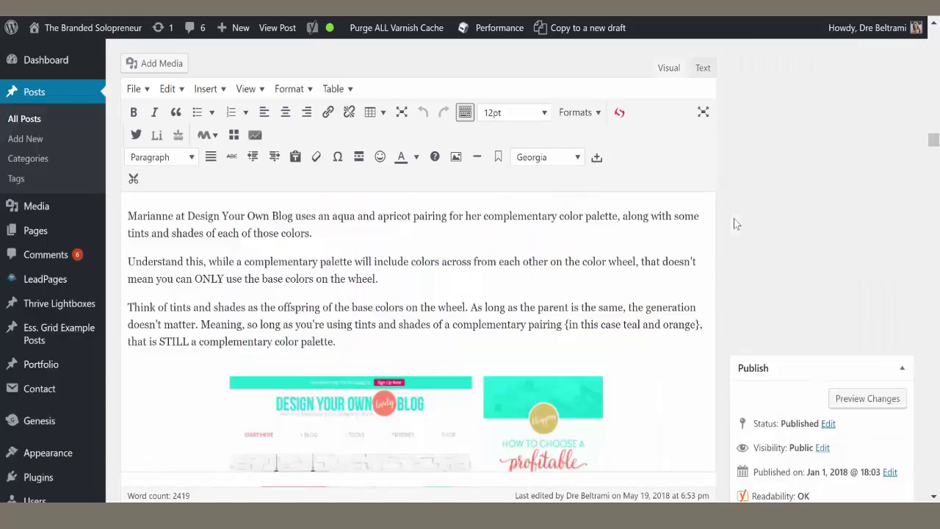
{"action": "scroll", "coordinate": [734, 223], "scroll_direction": "up", "scroll_amount": 20}
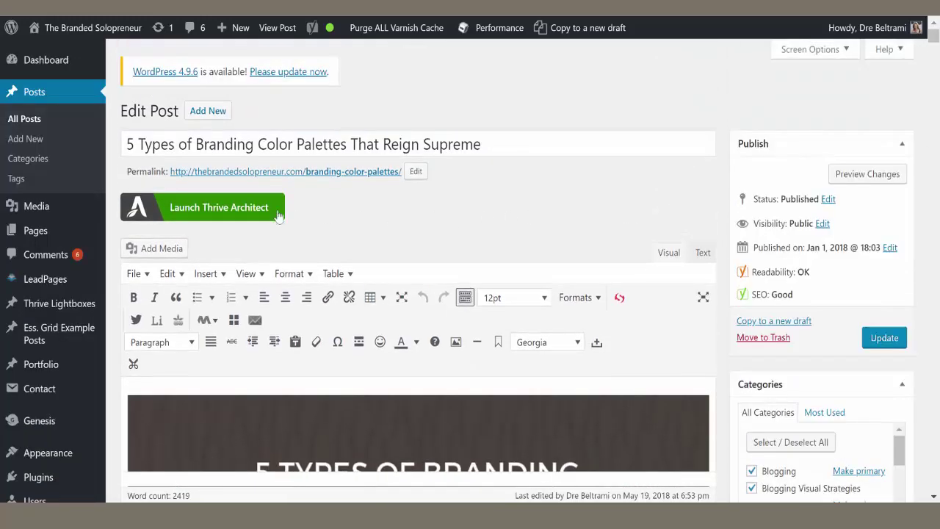
- Open the color palettes post in Thrive Architect and review how its existing WordPress content is laid out
{"action": "left_click", "coordinate": [219, 212]}
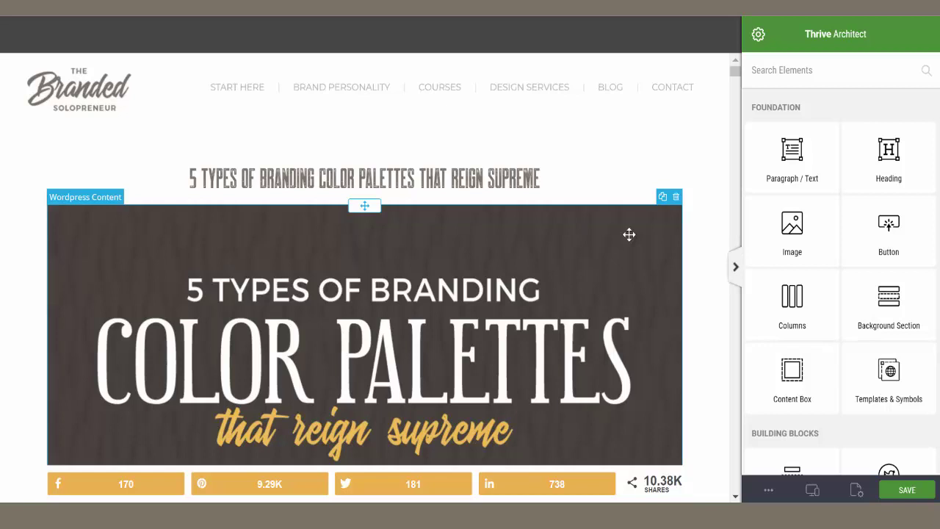
{"action": "scroll", "coordinate": [522, 254], "scroll_direction": "down", "scroll_amount": 5}
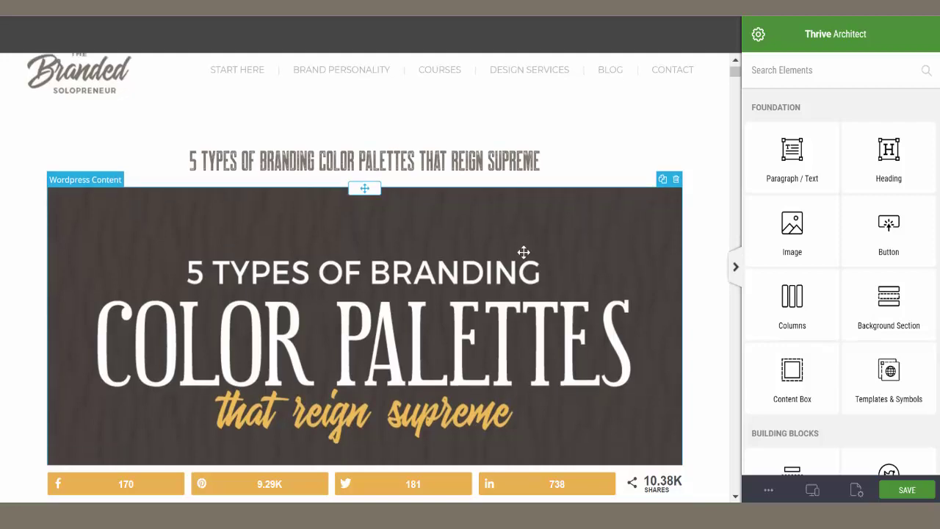
{"action": "scroll", "coordinate": [388, 324], "scroll_direction": "down", "scroll_amount": 8}
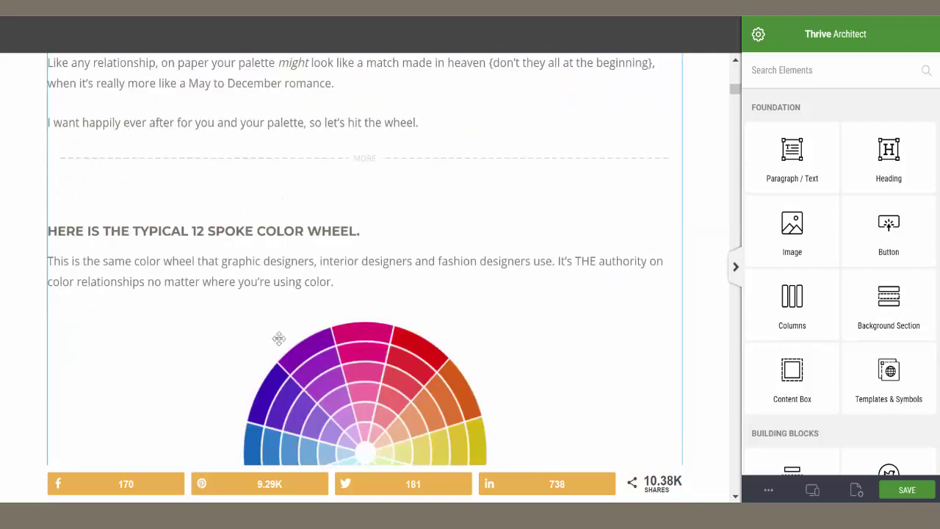
{"action": "scroll", "coordinate": [387, 363], "scroll_direction": "down", "scroll_amount": 8}
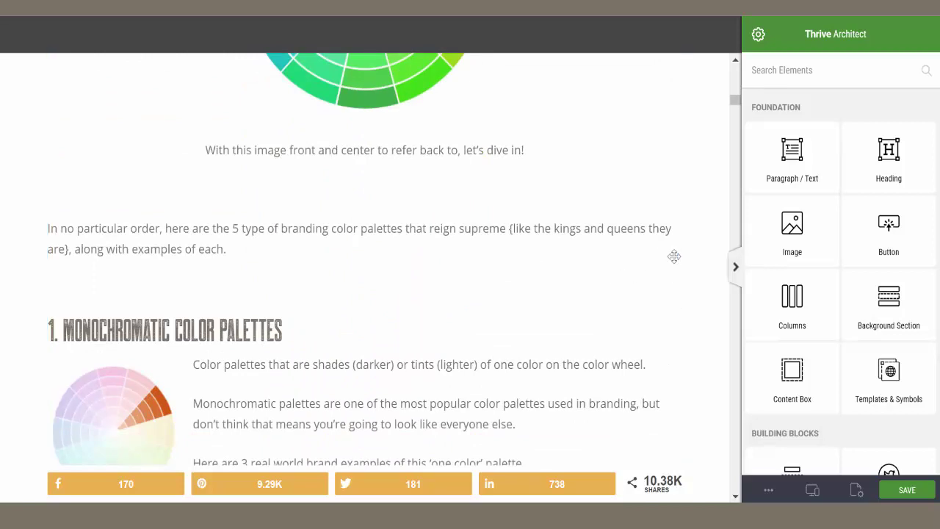
{"action": "scroll", "coordinate": [644, 294], "scroll_direction": "down", "scroll_amount": 15}
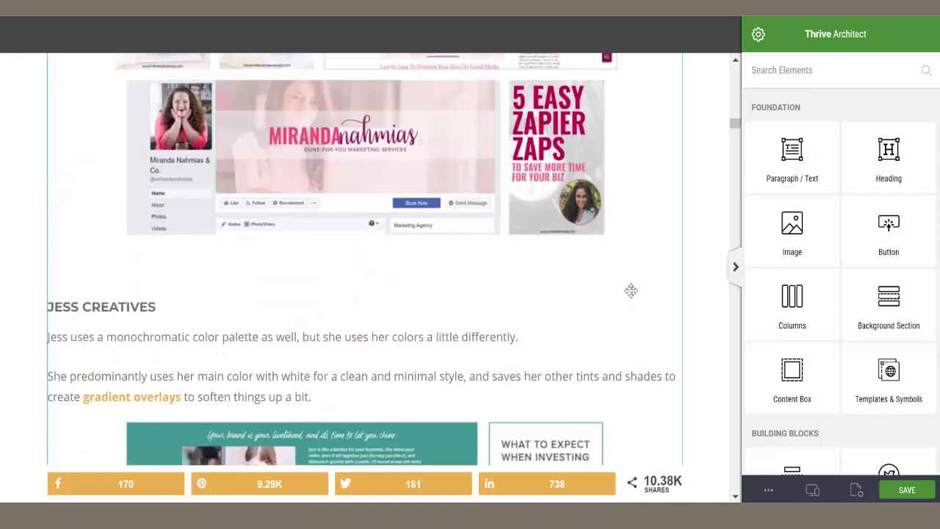
{"action": "scroll", "coordinate": [630, 290], "scroll_direction": "up", "scroll_amount": 20}
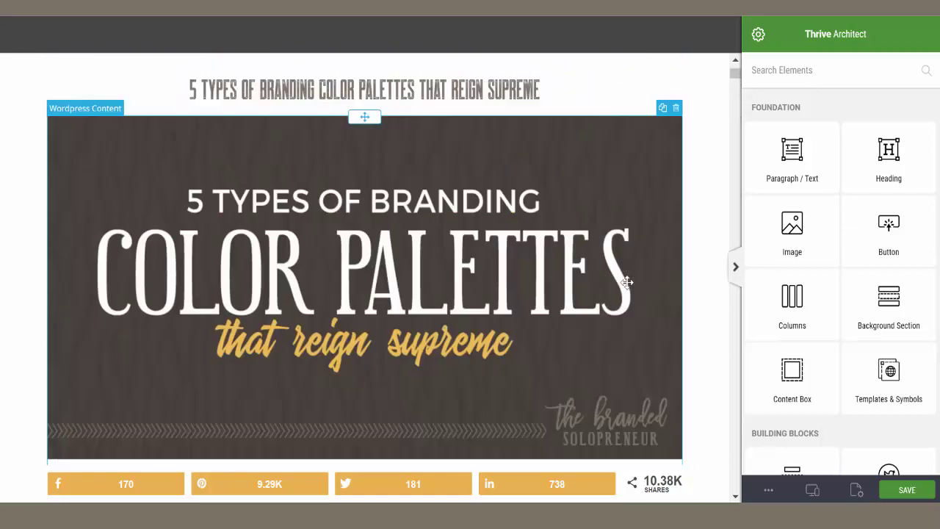
- Open the post's WordPress content element for editing, look through its text and images, and save it
{"action": "scroll", "coordinate": [627, 282], "scroll_direction": "up", "scroll_amount": 2}
{"action": "left_click", "coordinate": [621, 275]}
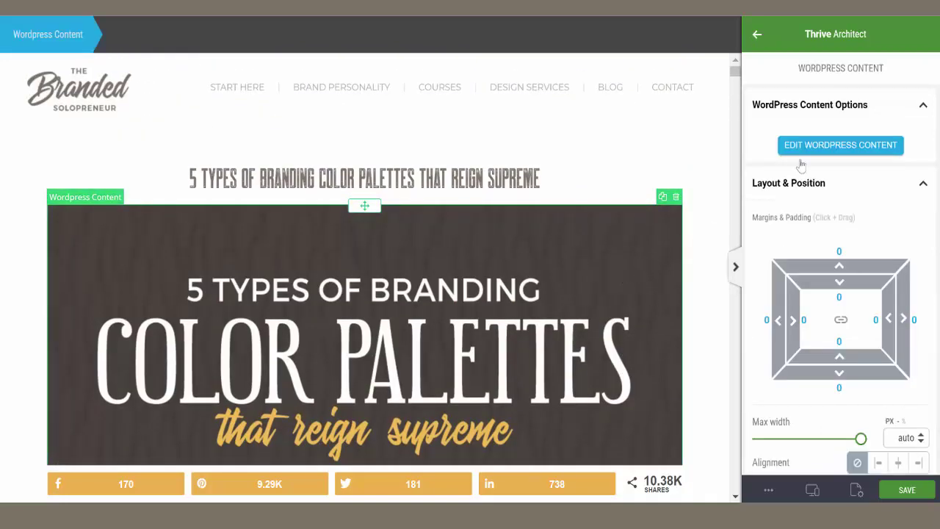
{"action": "left_click", "coordinate": [868, 146]}
{"action": "scroll", "coordinate": [455, 365], "scroll_direction": "down", "scroll_amount": 6}
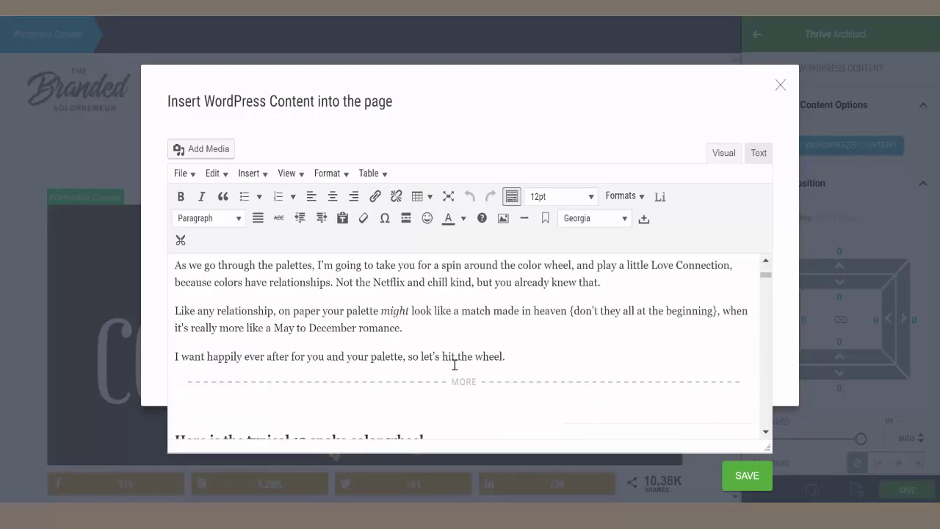
{"action": "scroll", "coordinate": [455, 366], "scroll_direction": "down", "scroll_amount": 15}
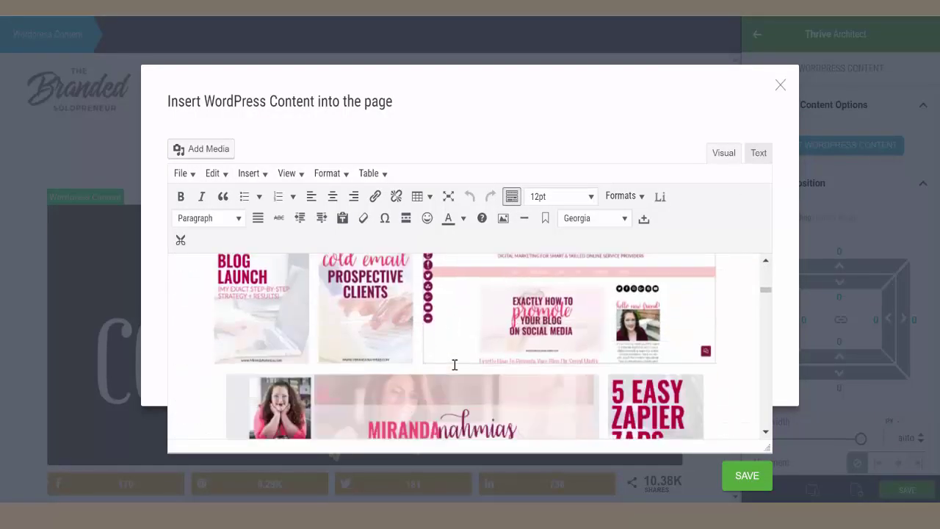
{"action": "scroll", "coordinate": [454, 365], "scroll_direction": "down", "scroll_amount": 15}
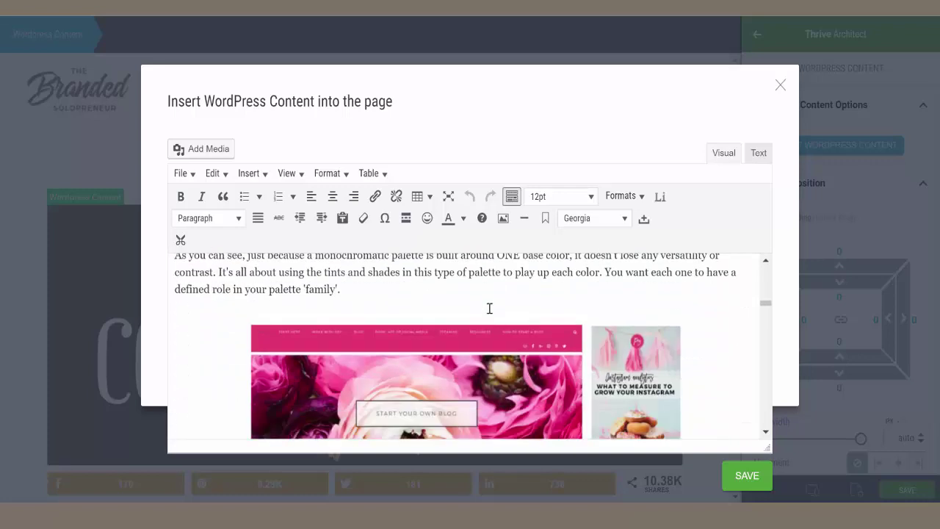
{"action": "scroll", "coordinate": [489, 309], "scroll_direction": "down", "scroll_amount": 15}
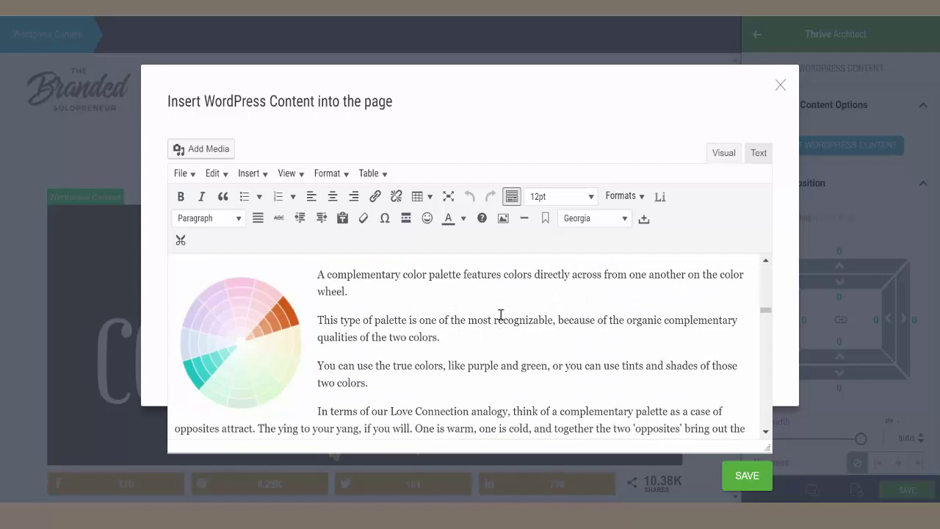
{"action": "left_click", "coordinate": [747, 477]}
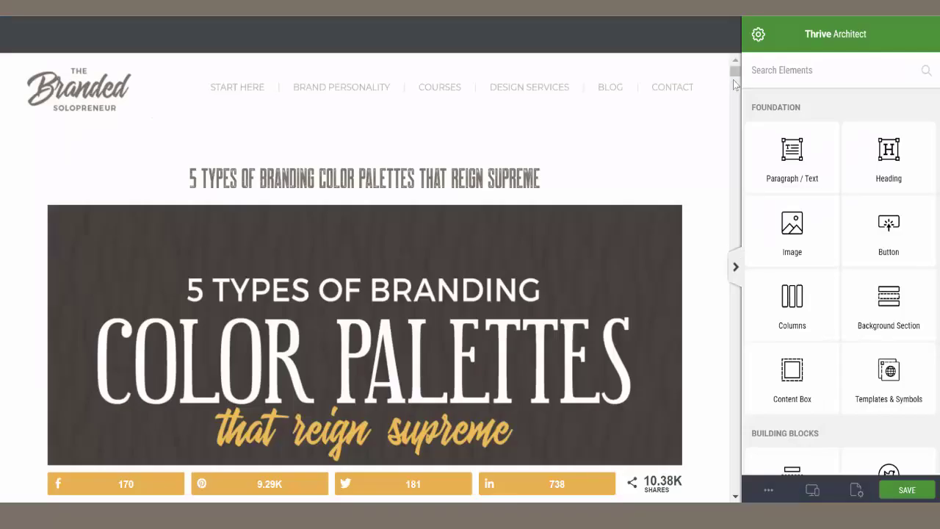
- Delete the branding guide call-to-action symbol at the end of the post
{"action": "scroll", "coordinate": [738, 81], "scroll_direction": "down", "scroll_amount": 15}
{"action": "scroll", "coordinate": [733, 338], "scroll_direction": "down", "scroll_amount": 20}
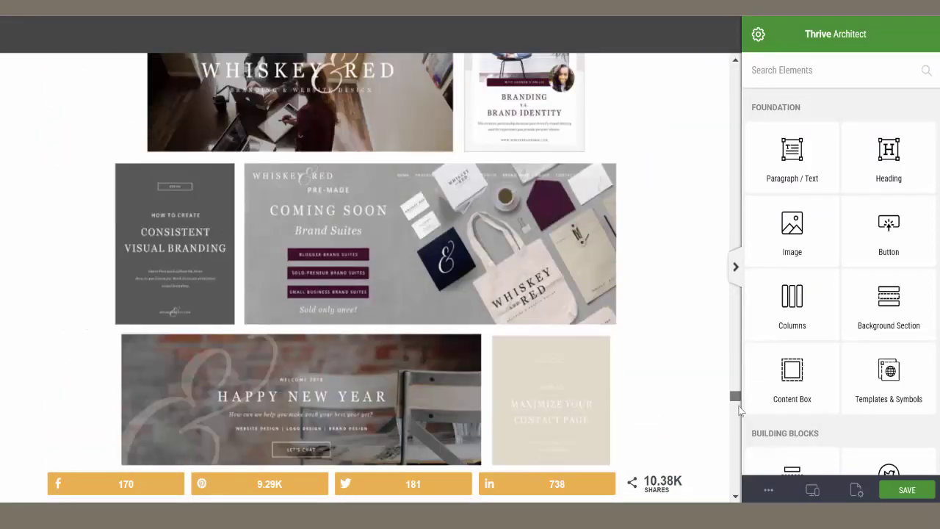
{"action": "left_click_drag", "start_coordinate": [739, 410], "coordinate": [742, 415]}
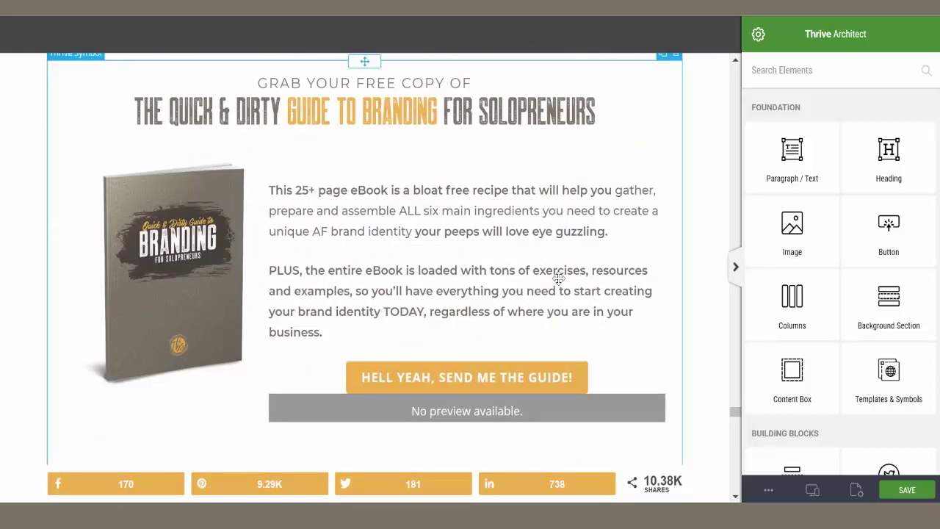
{"action": "scroll", "coordinate": [536, 275], "scroll_direction": "up", "scroll_amount": 1}
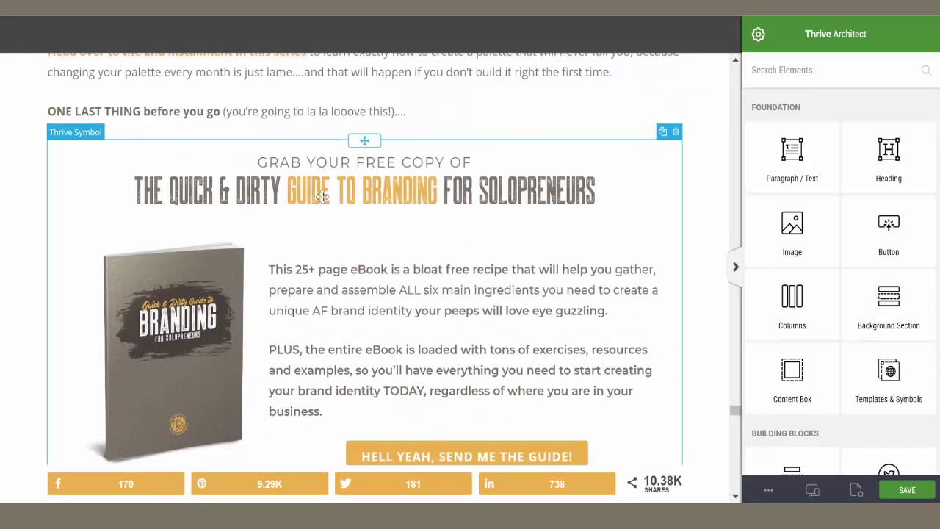
{"action": "left_click", "coordinate": [125, 175]}
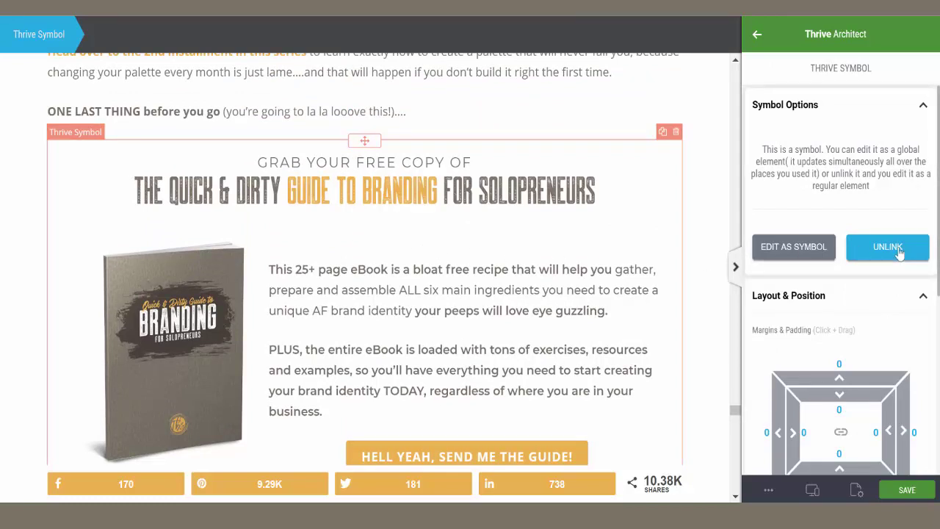
{"action": "left_click", "coordinate": [676, 132]}
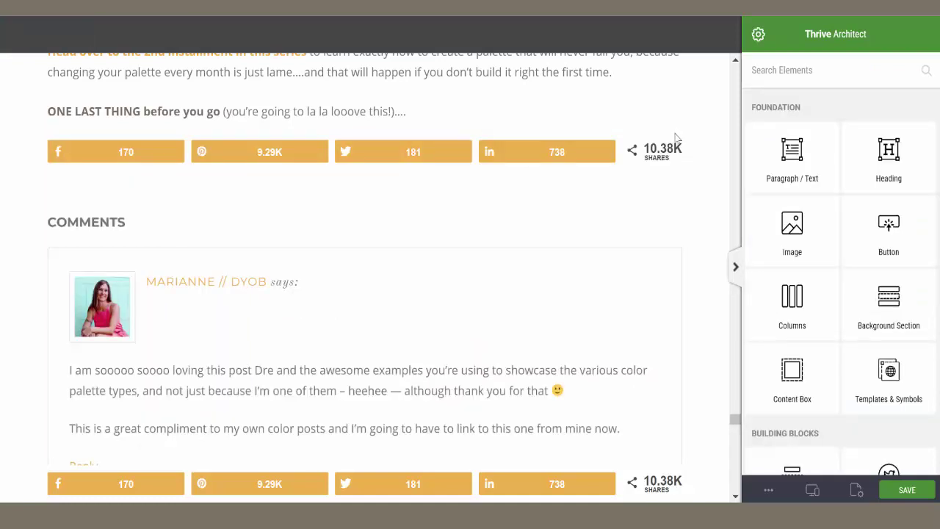
- Insert the "Branding Guide CTA" symbol below the "ONE LAST THING before you go" line
{"action": "scroll", "coordinate": [620, 216], "scroll_direction": "up", "scroll_amount": 2}
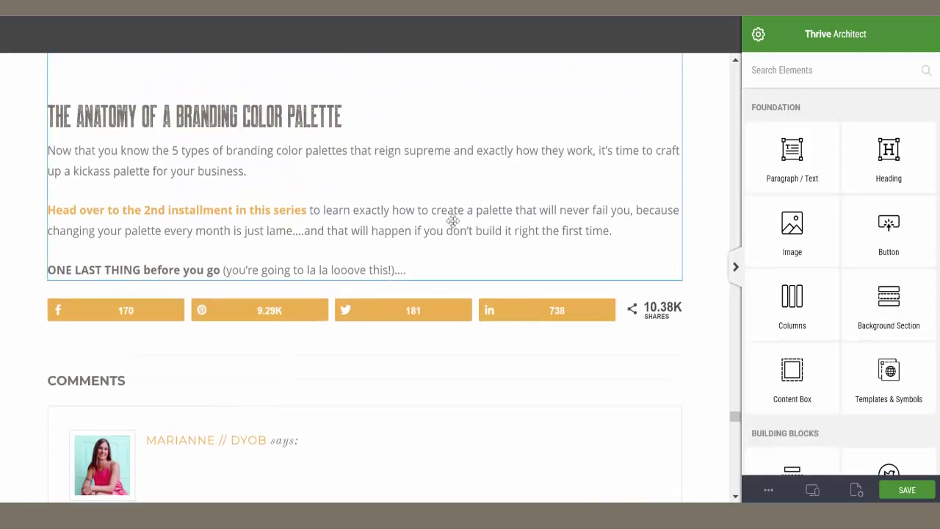
{"action": "left_click", "coordinate": [469, 223]}
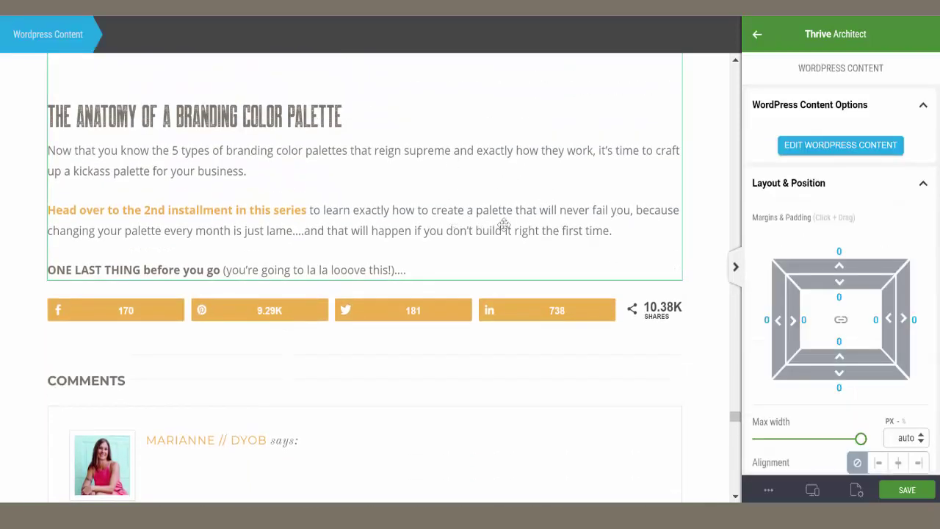
{"action": "left_click", "coordinate": [756, 41]}
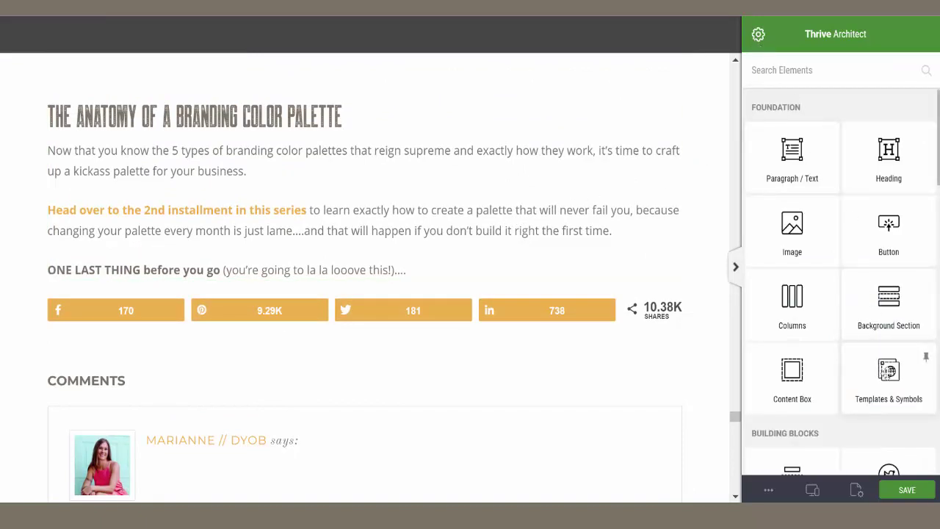
{"action": "left_click", "coordinate": [889, 375]}
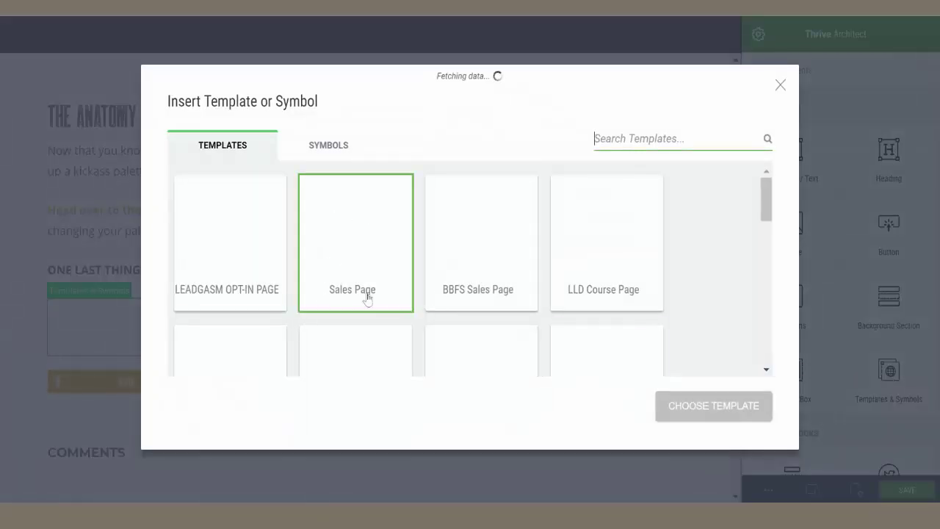
{"action": "left_click", "coordinate": [332, 147]}
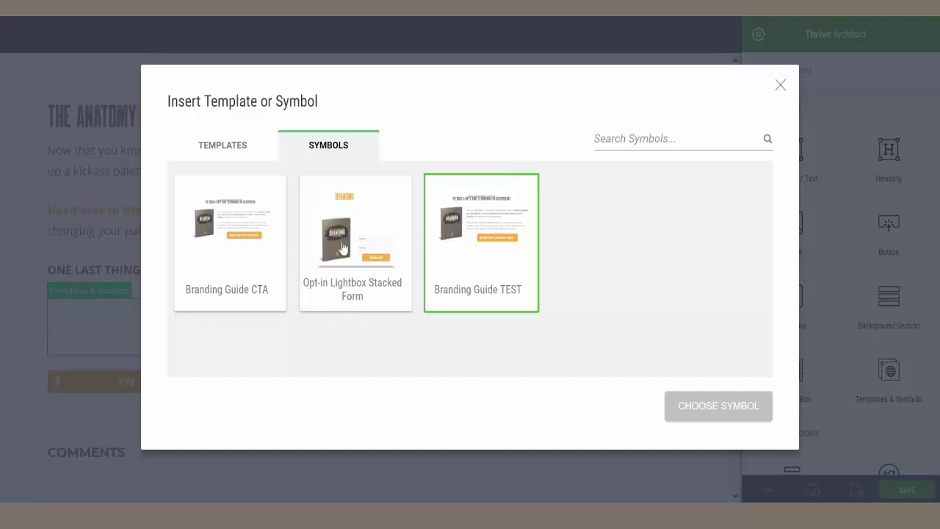
{"action": "left_click", "coordinate": [219, 223]}
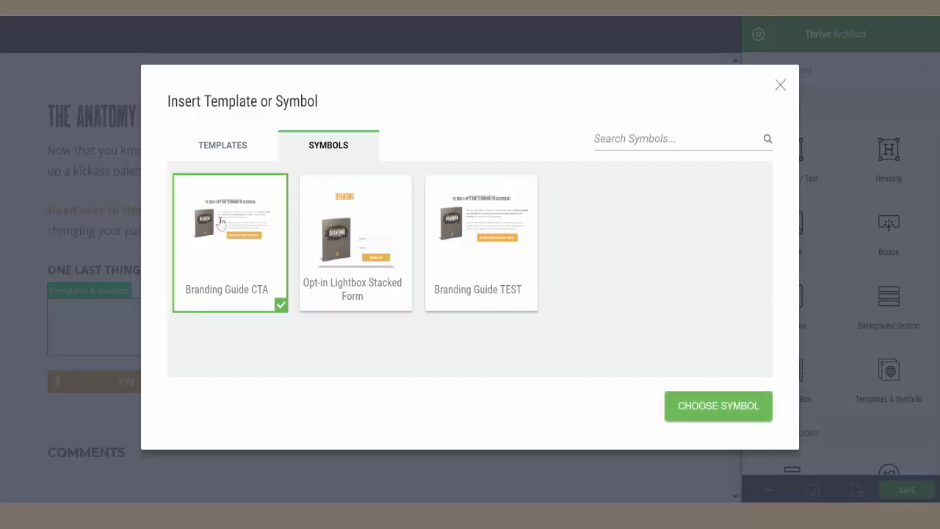
{"action": "left_click", "coordinate": [726, 408]}
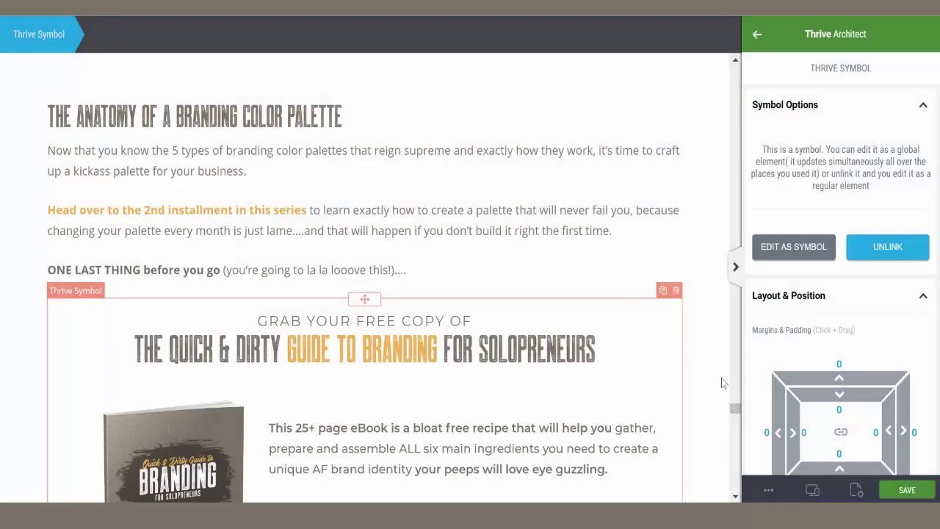
- Check the inserted call-to-action in the editor and compare it with the one on the post's published page
{"action": "scroll", "coordinate": [638, 222], "scroll_direction": "down", "scroll_amount": 2}
{"action": "scroll", "coordinate": [638, 223], "scroll_direction": "down", "scroll_amount": 3}
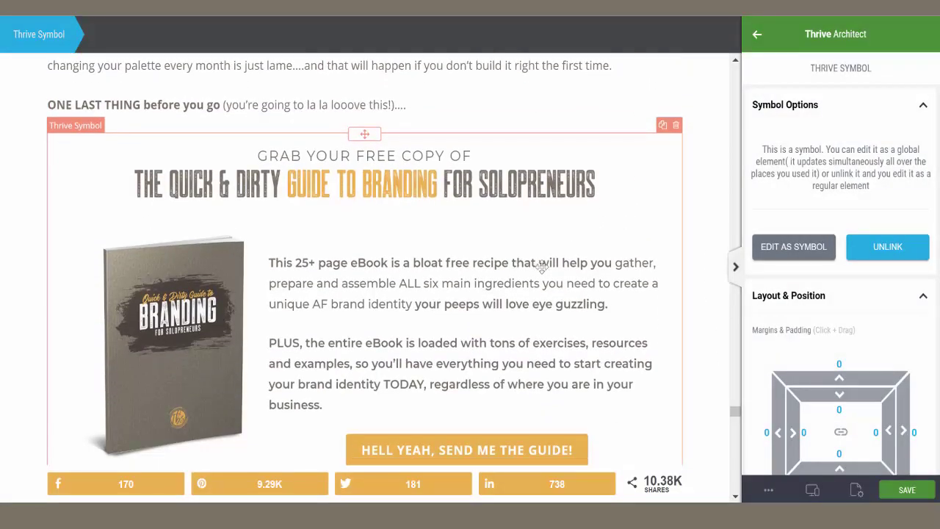
{"action": "scroll", "coordinate": [553, 357], "scroll_direction": "down", "scroll_amount": 1}
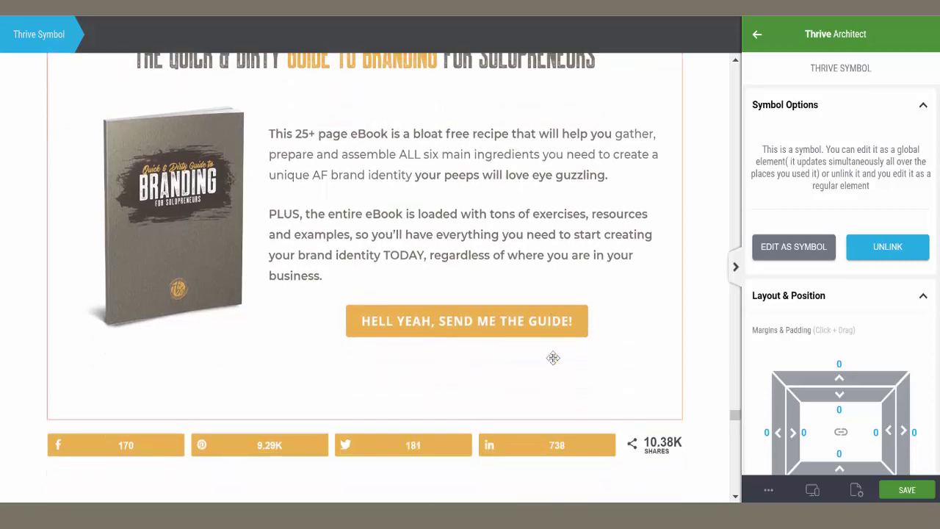
{"action": "scroll", "coordinate": [694, 215], "scroll_direction": "up", "scroll_amount": 3}
{"action": "left_click", "coordinate": [693, 215]}
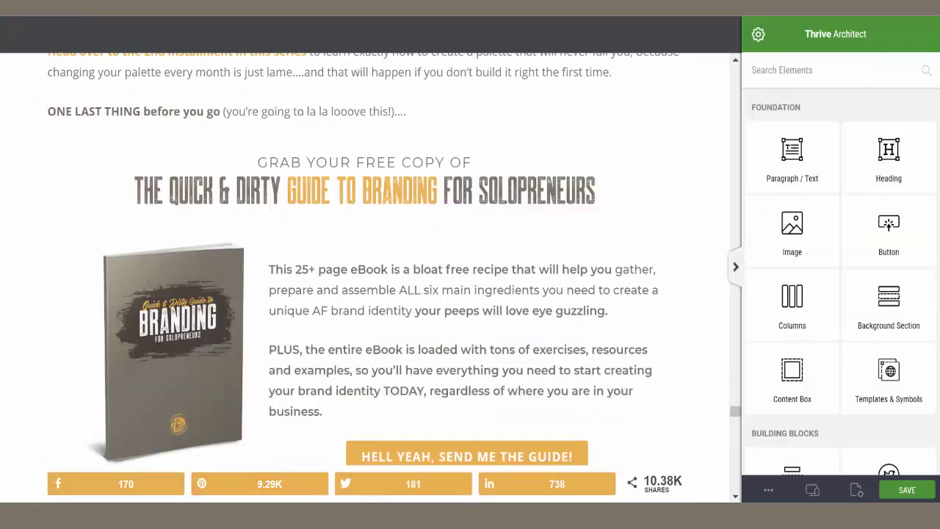
{"action": "left_click", "coordinate": [315, 441]}
{"action": "scroll", "coordinate": [560, 276], "scroll_direction": "up", "scroll_amount": 3}
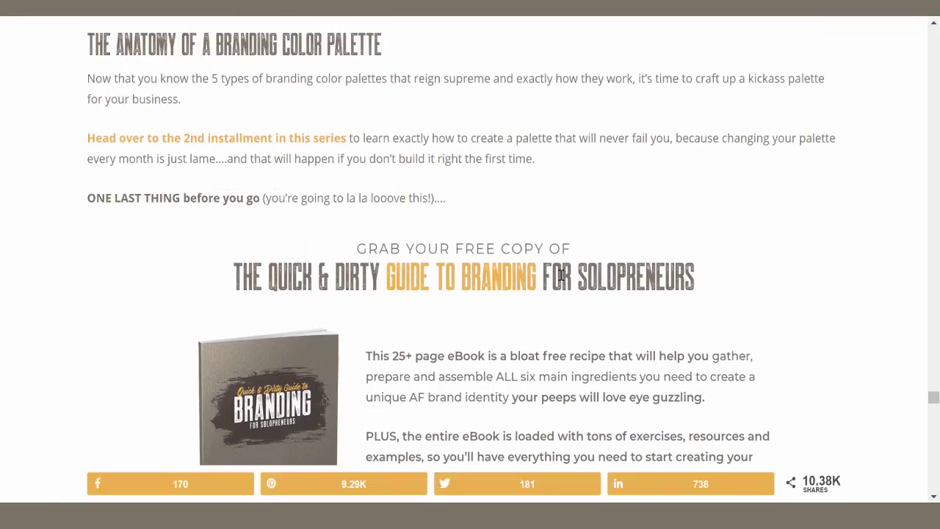
{"action": "scroll", "coordinate": [571, 235], "scroll_direction": "up", "scroll_amount": 2}
{"action": "scroll", "coordinate": [585, 212], "scroll_direction": "down", "scroll_amount": 4}
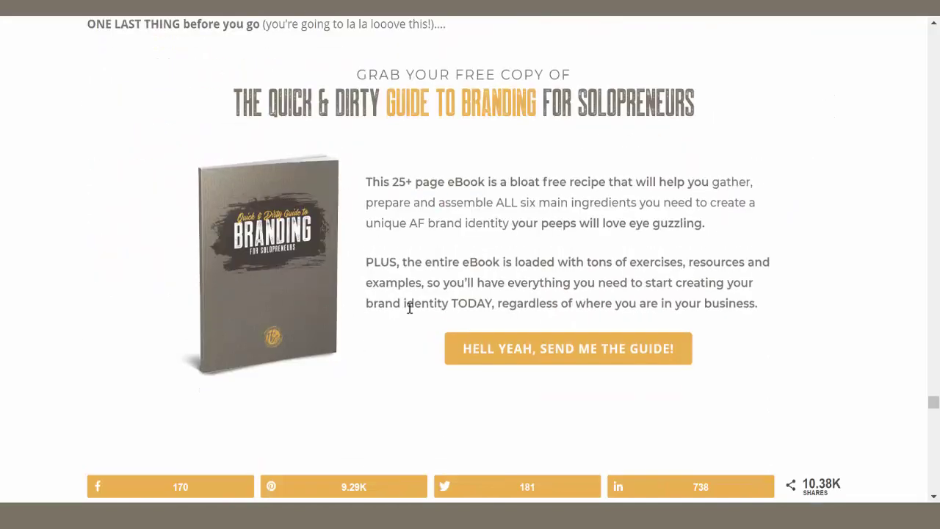
- Return to the Thrive Architect editor and select the branding guide call-to-action symbol to show its options
{"action": "mouse_move", "coordinate": [236, 516]}
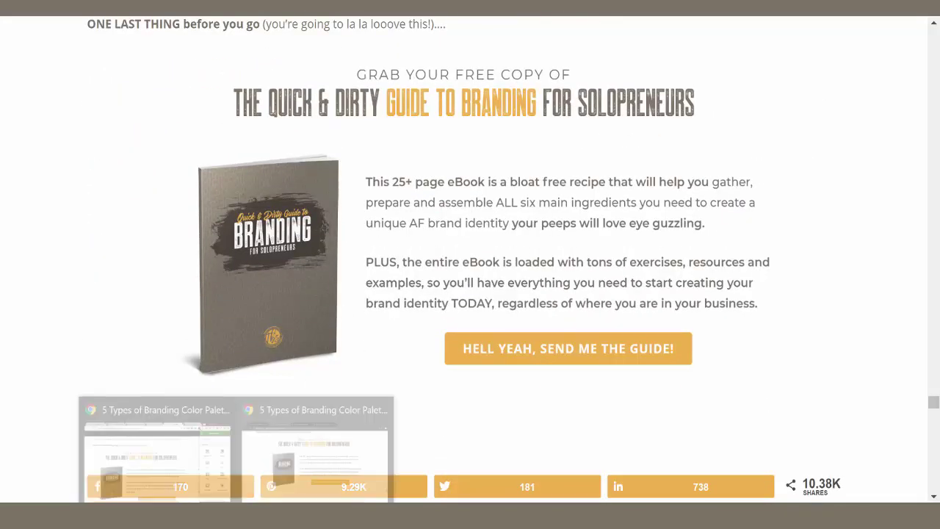
{"action": "left_click", "coordinate": [230, 454]}
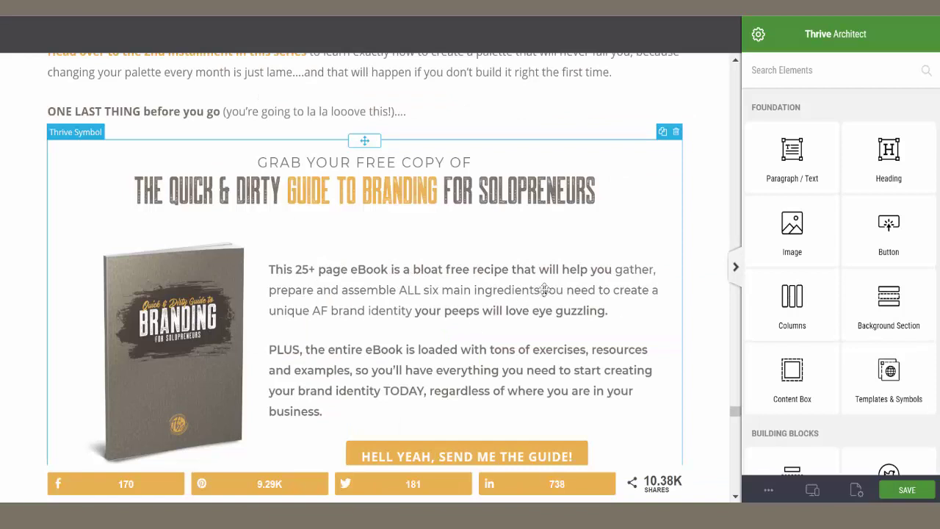
{"action": "left_click", "coordinate": [480, 274]}
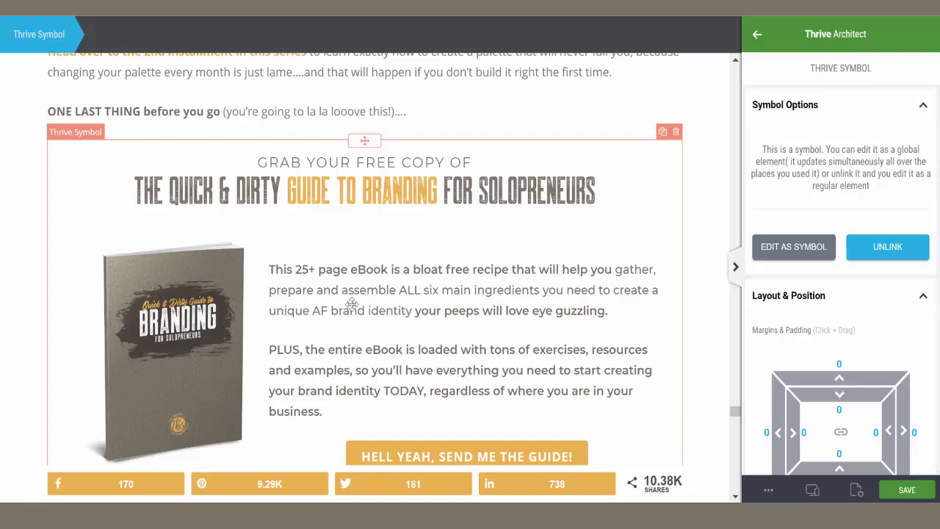
{"action": "scroll", "coordinate": [343, 288], "scroll_direction": "down", "scroll_amount": 1}
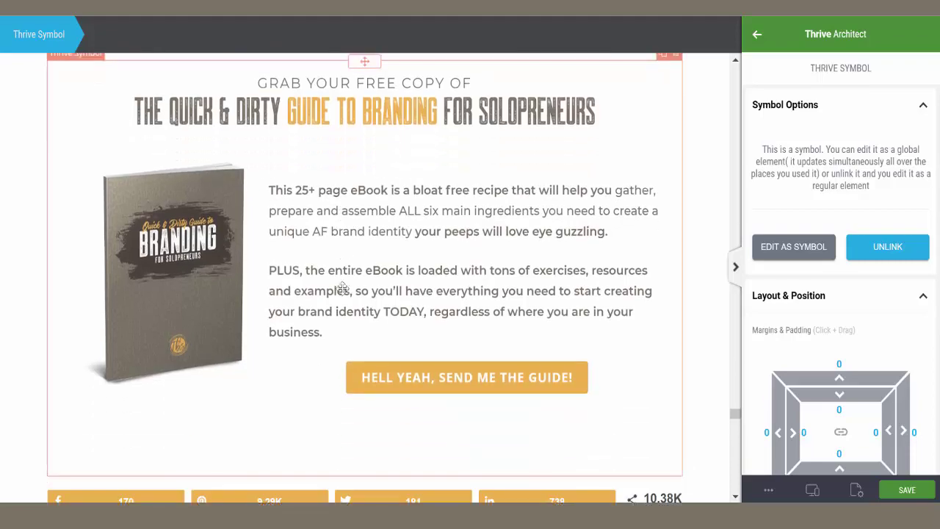